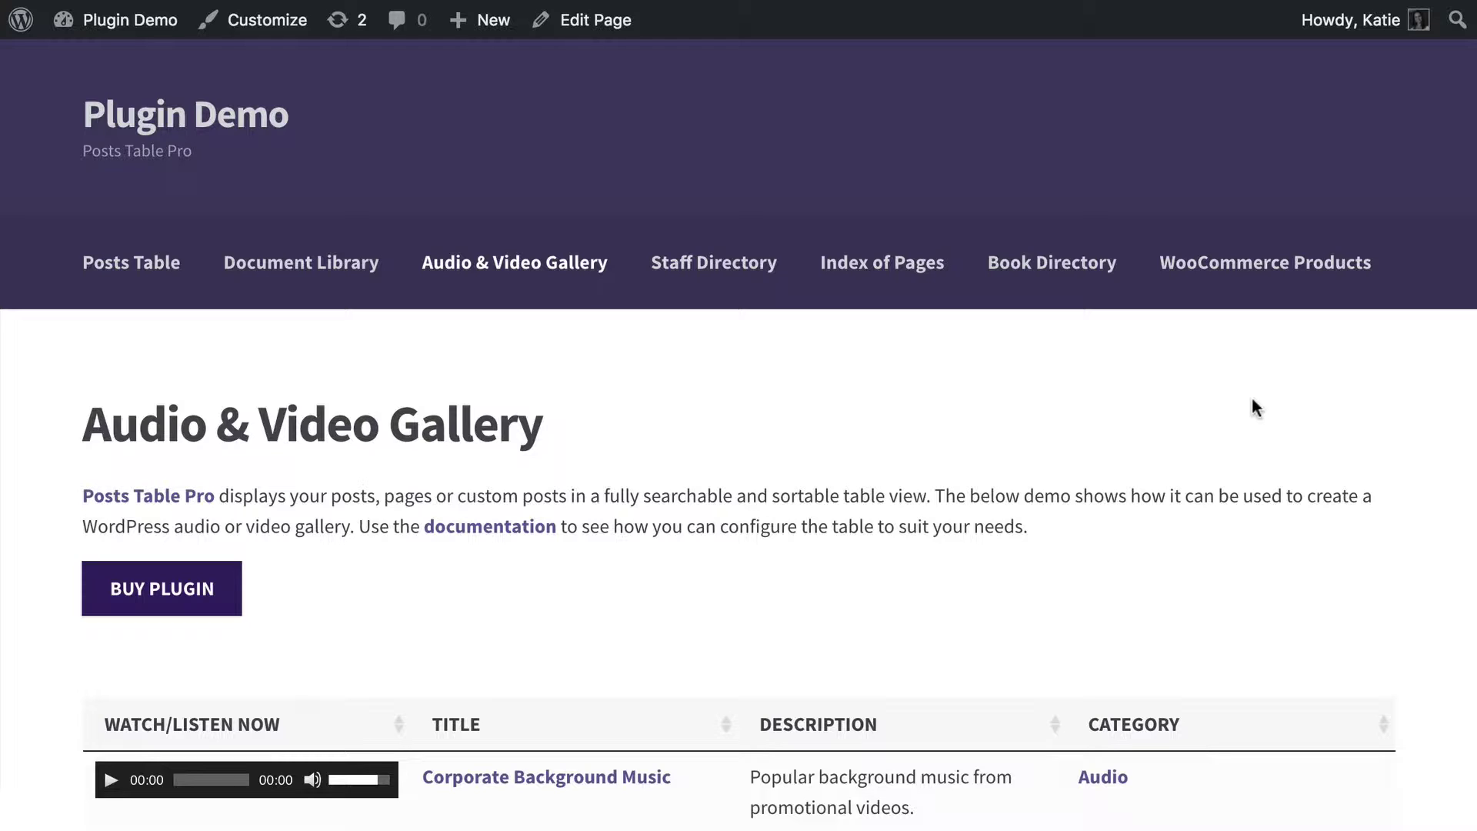
Examine the Audio & Video Gallery page's table of audio tracks and videos with their titles, descriptions and categories.
scroll(1256, 408, "down", 5)
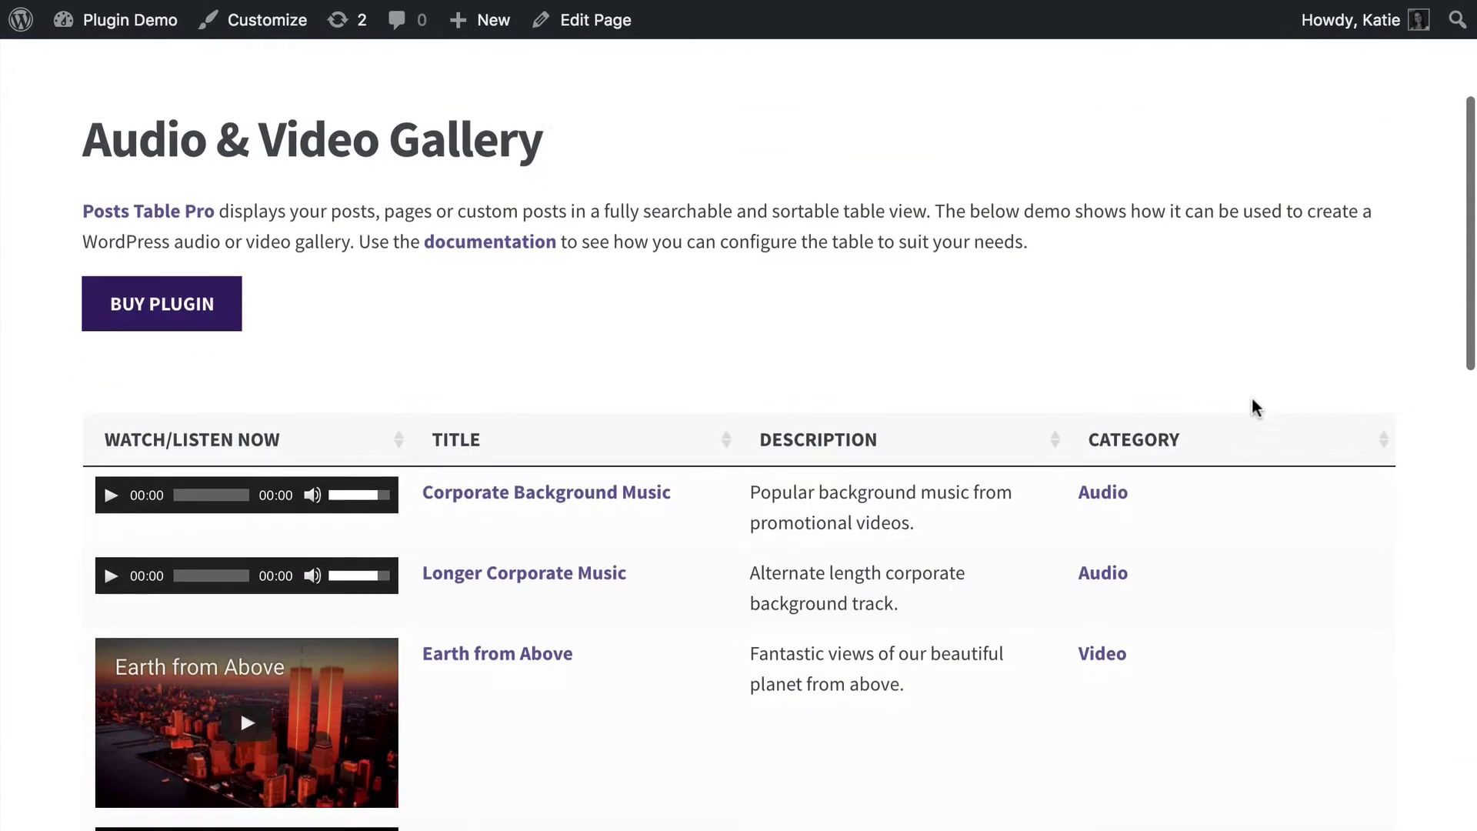
scroll(1256, 409, "down", 4)
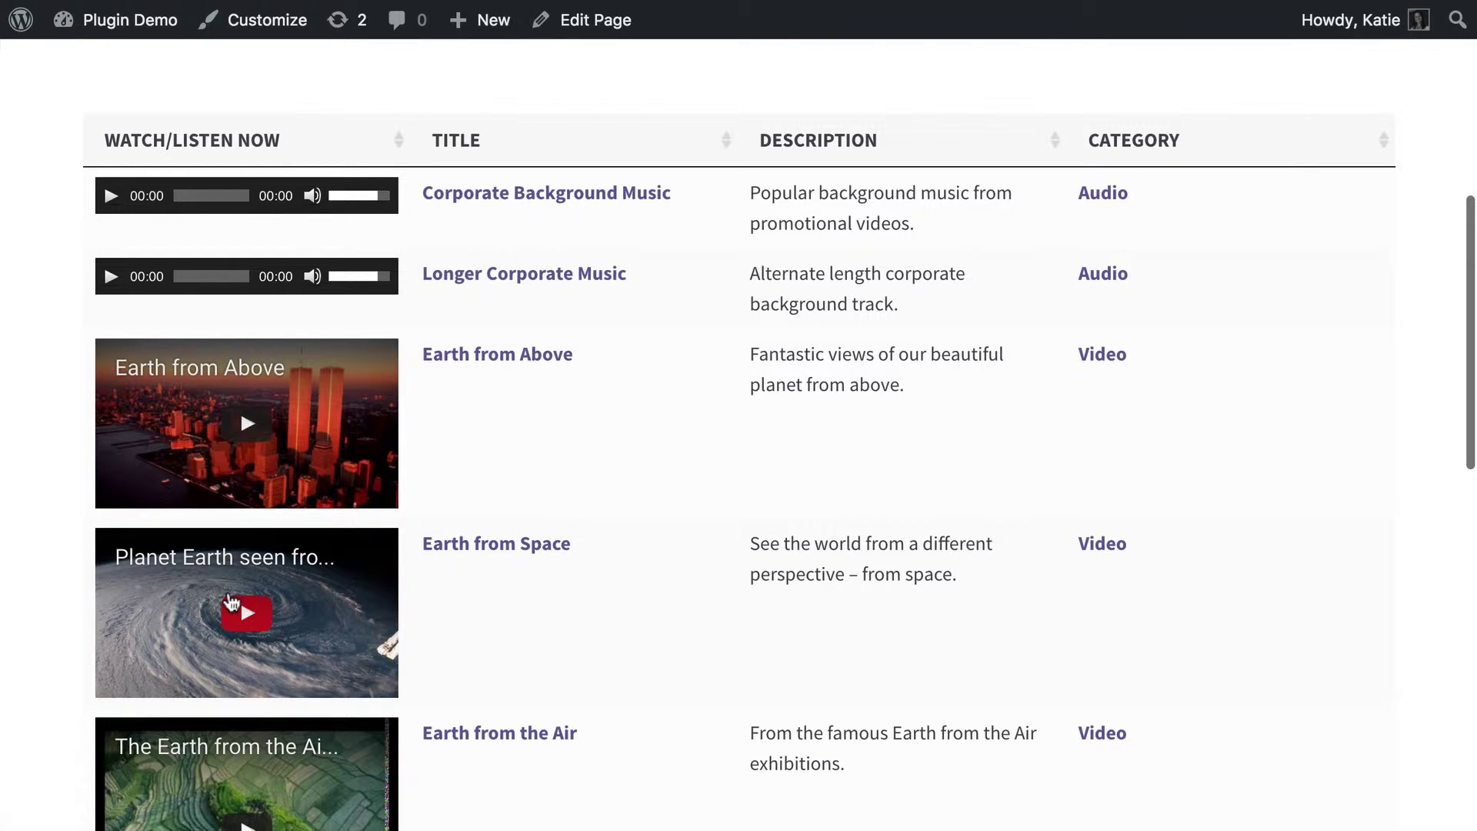
scroll(232, 597, "down", 6)
scroll(232, 600, "up", 4)
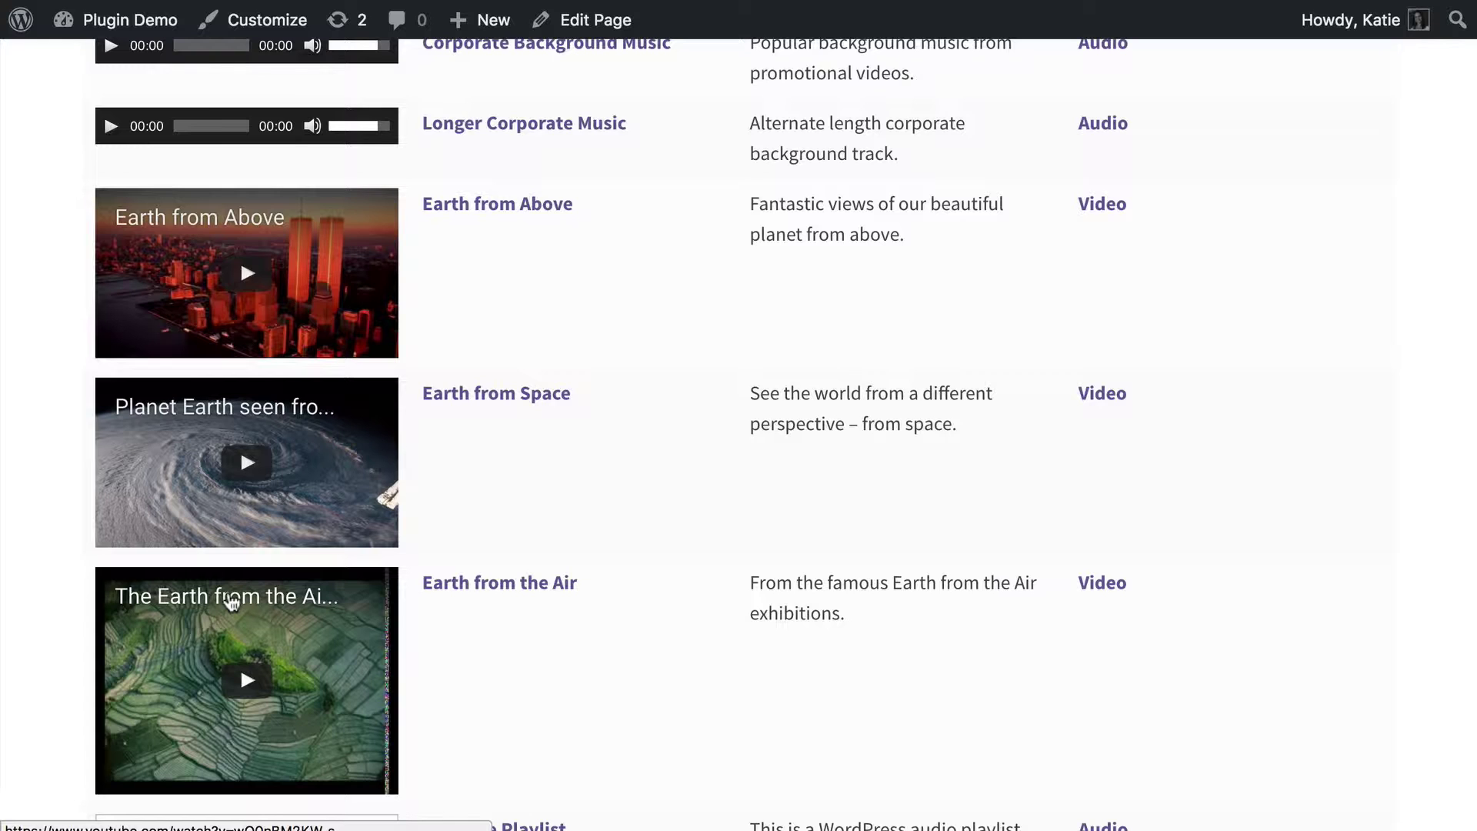
scroll(231, 603, "up", 5)
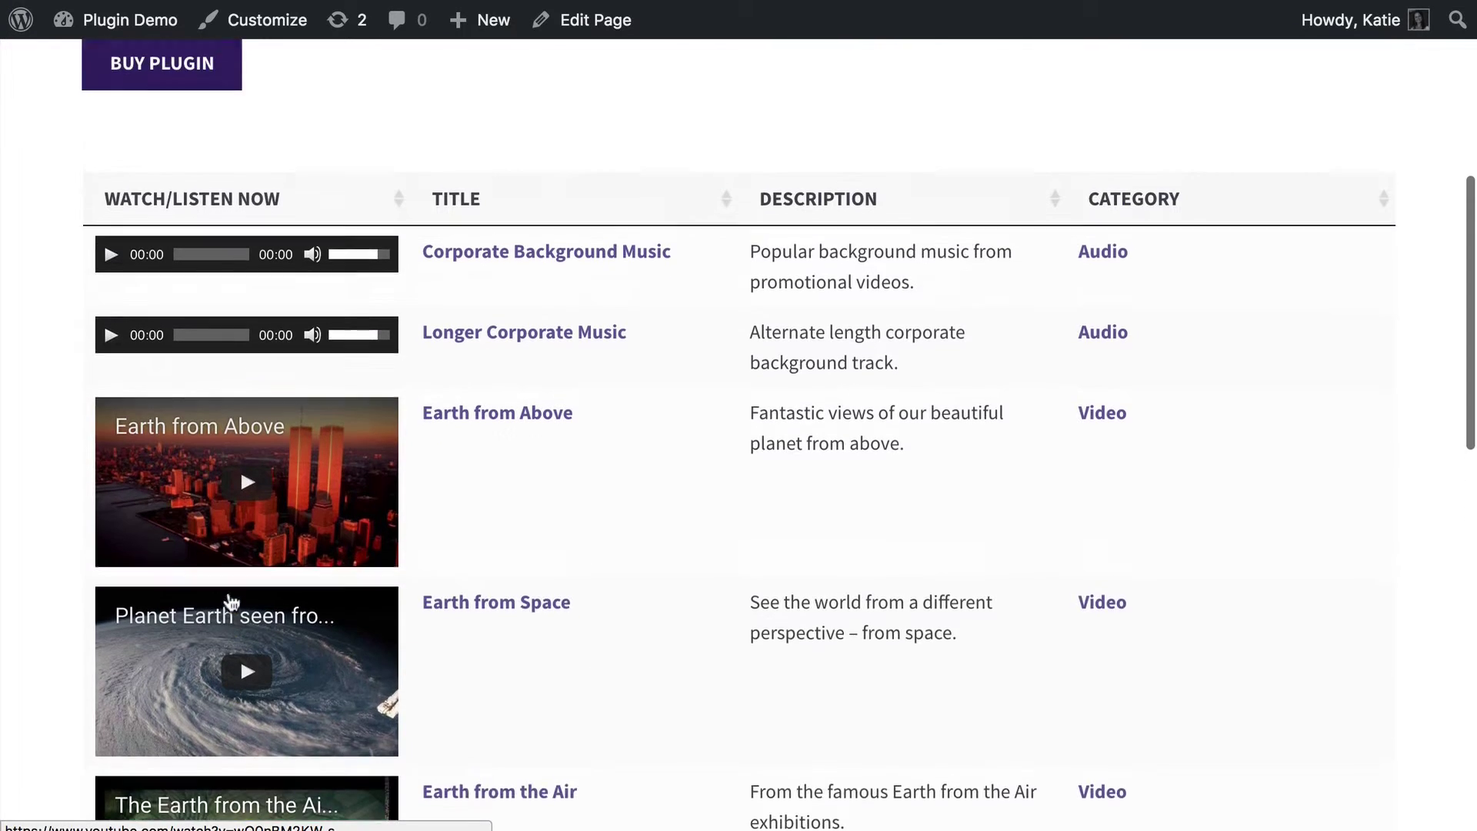
scroll(231, 602, "down", 4)
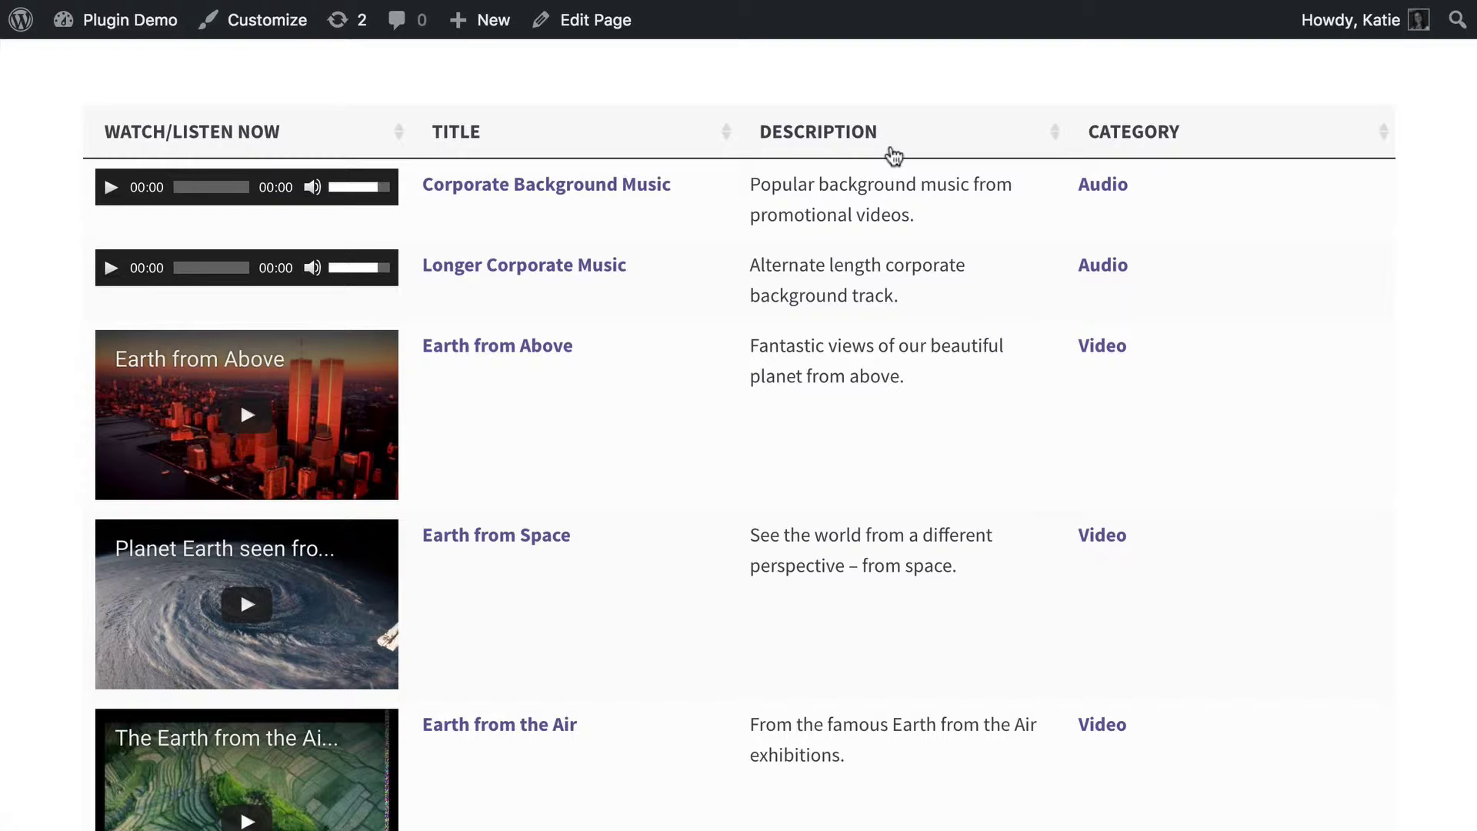
scroll(892, 156, "up", 5)
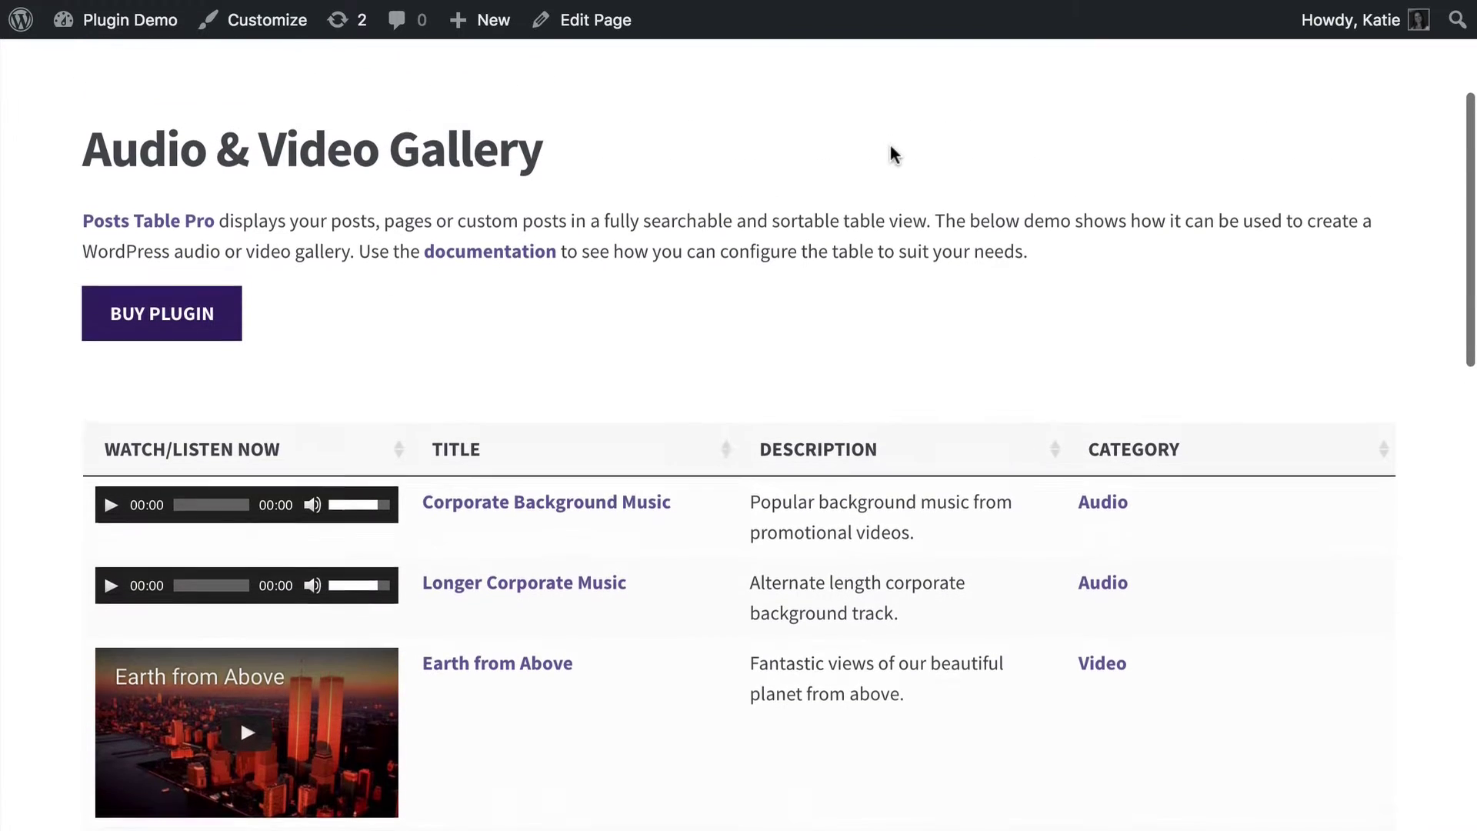
Go to the site's admin dashboard and review the list of installed plugins.
left_click(129, 20)
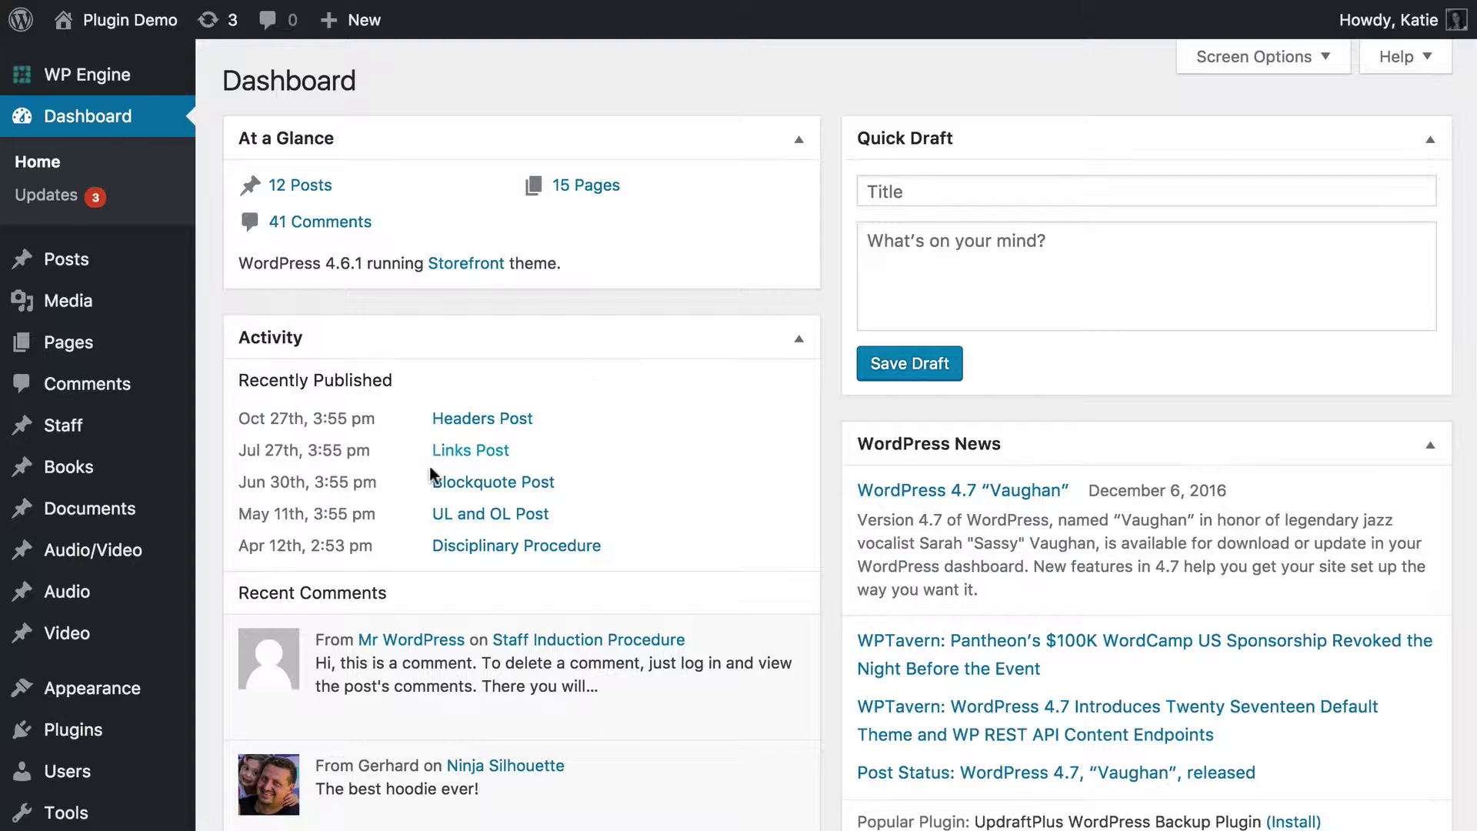
scroll(427, 469, "down", 3)
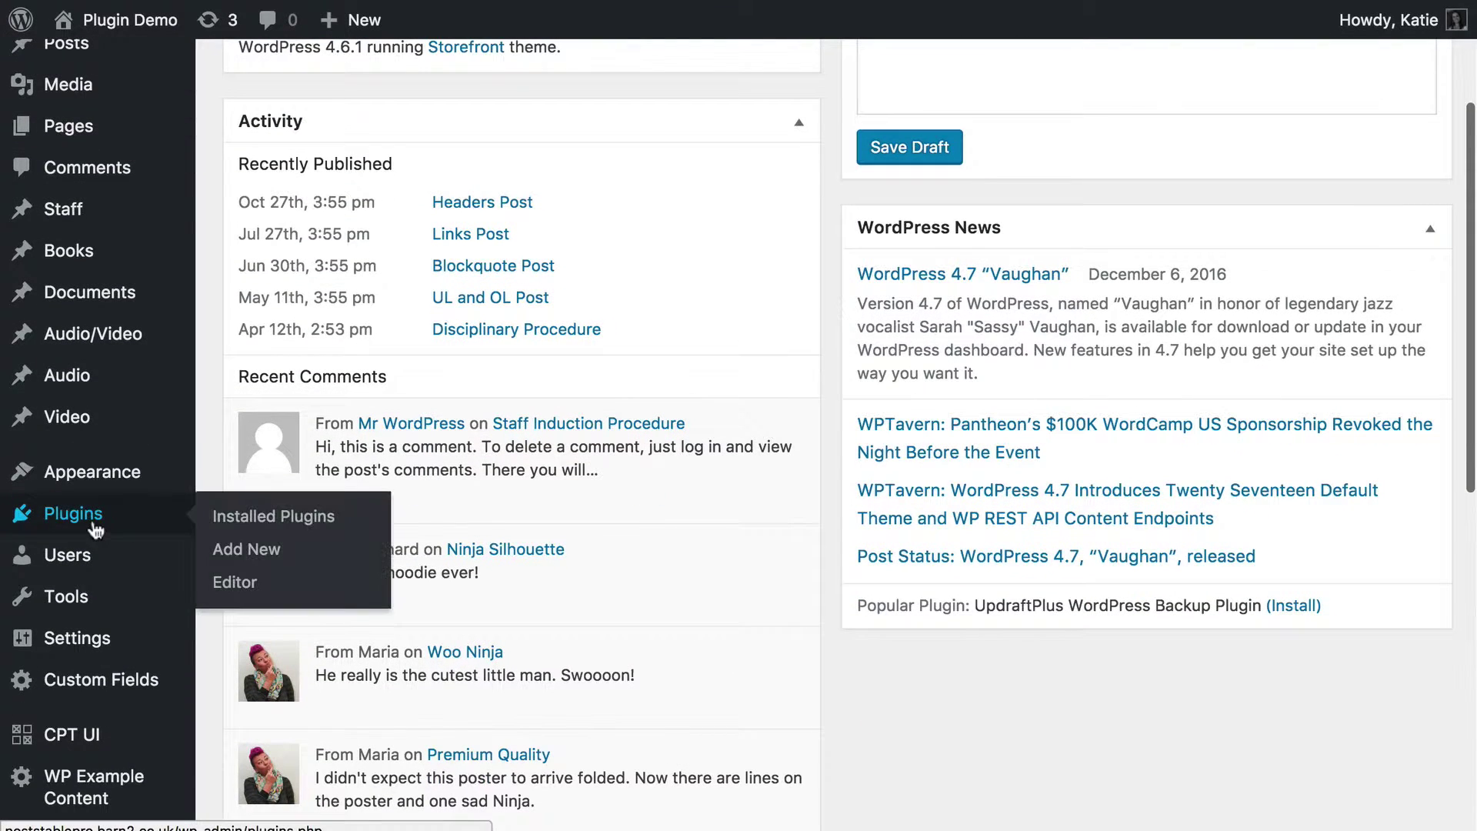
left_click(95, 529)
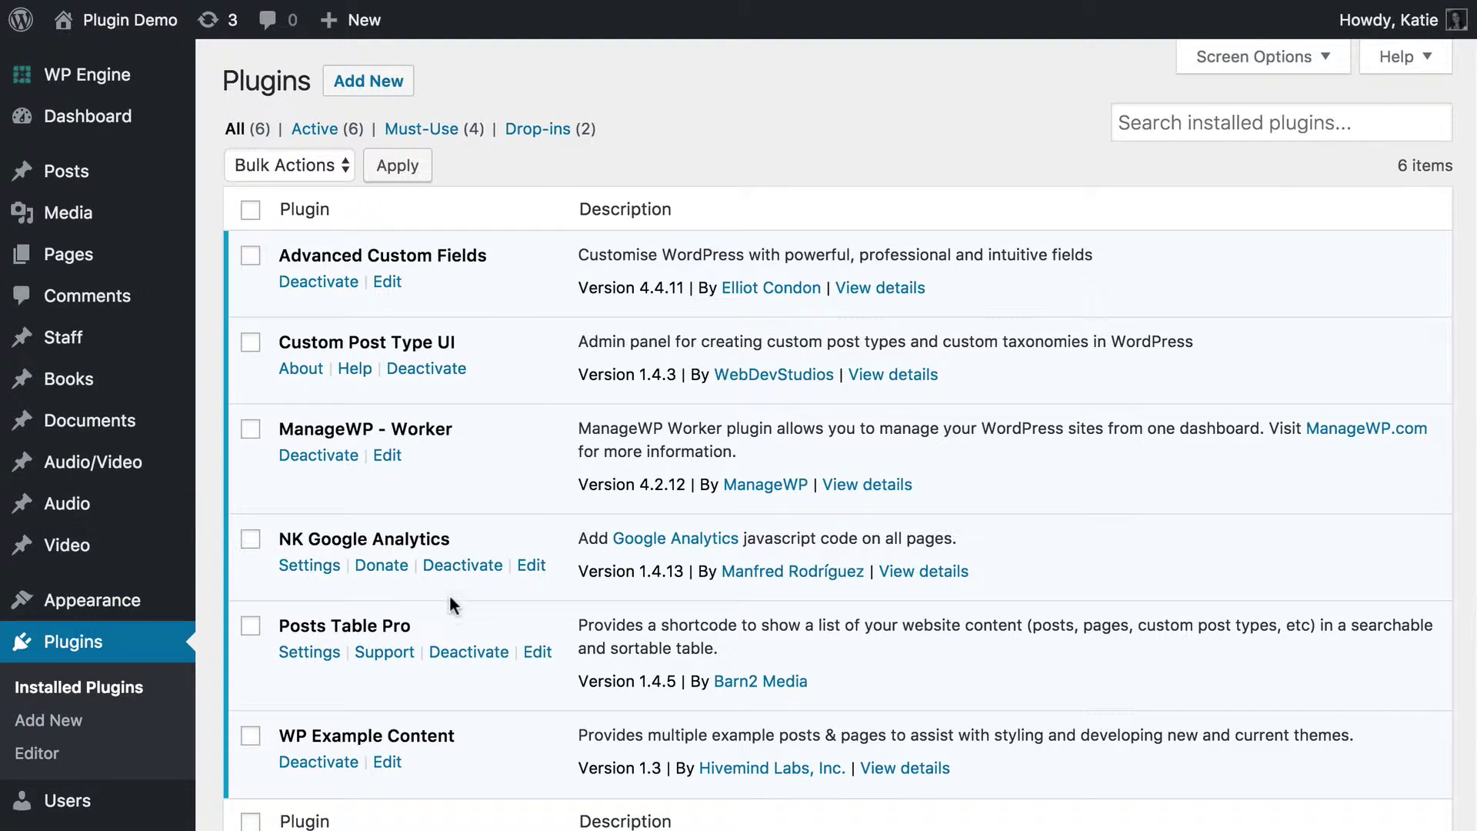
scroll(459, 605, "down", 3)
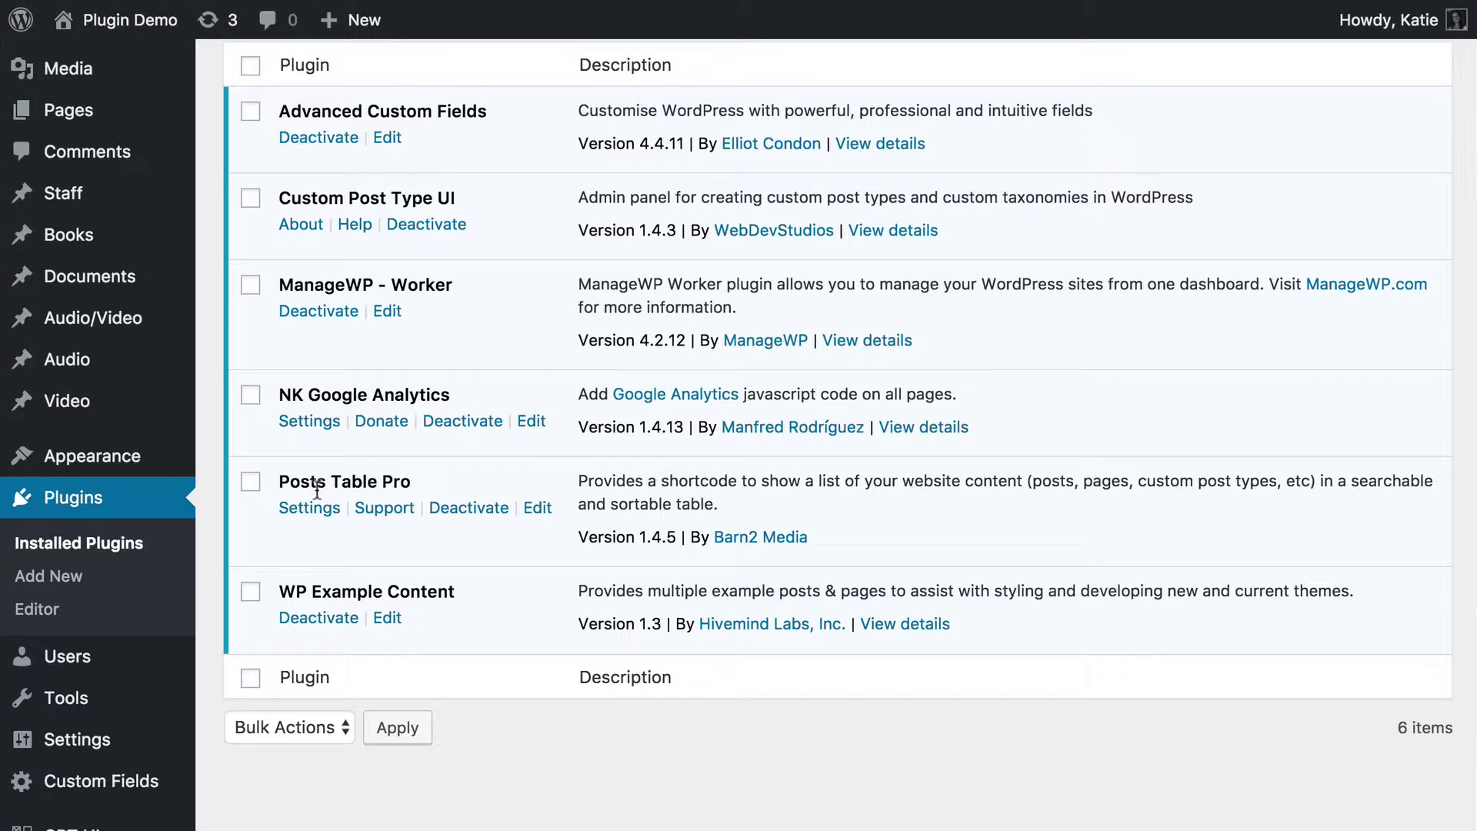
scroll(317, 491, "up", 3)
Review the content types available in the admin area and the Custom Post Type UI plugin entry.
mouse_move(60, 154)
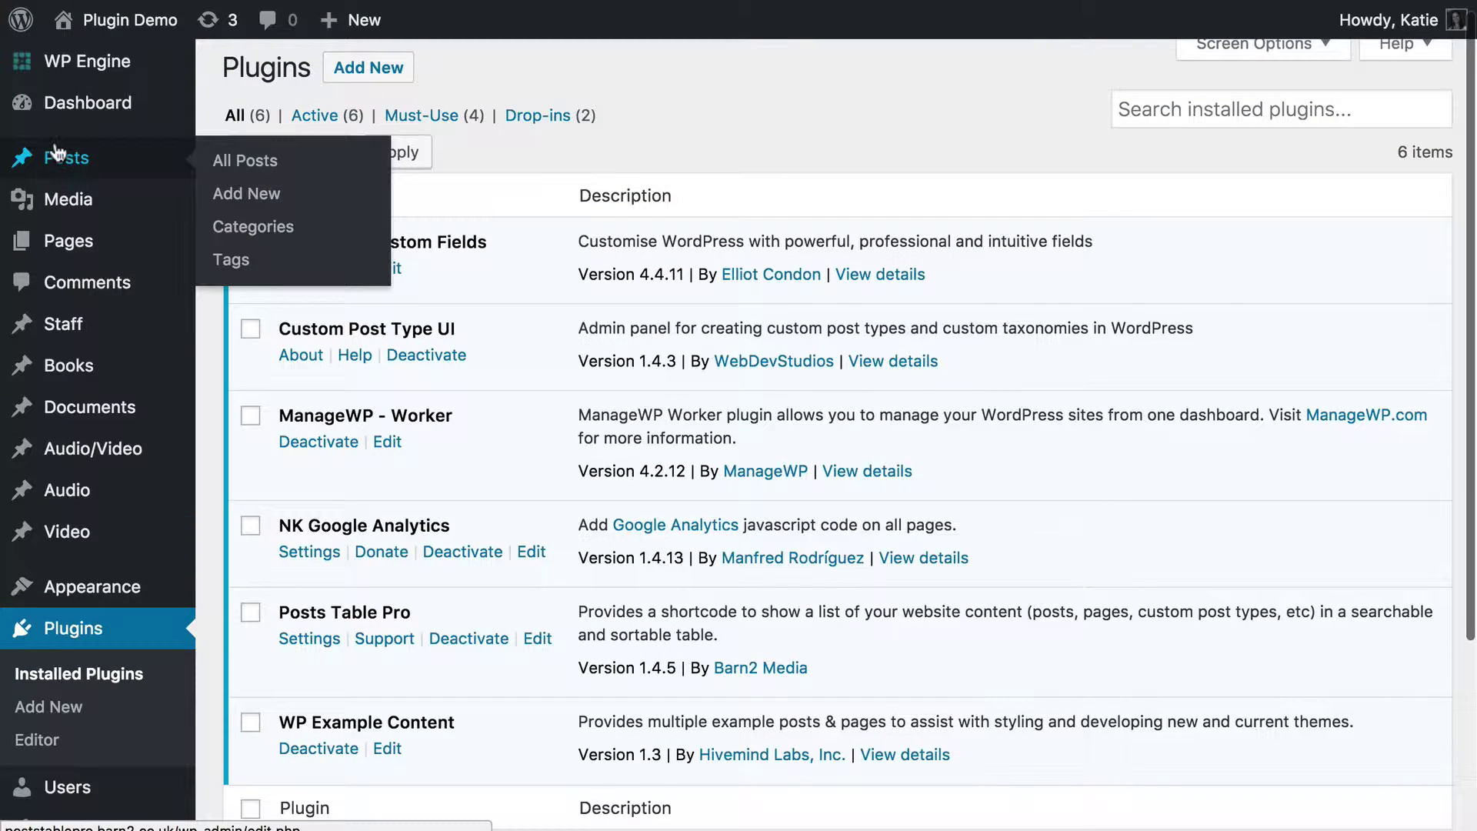
mouse_move(54, 246)
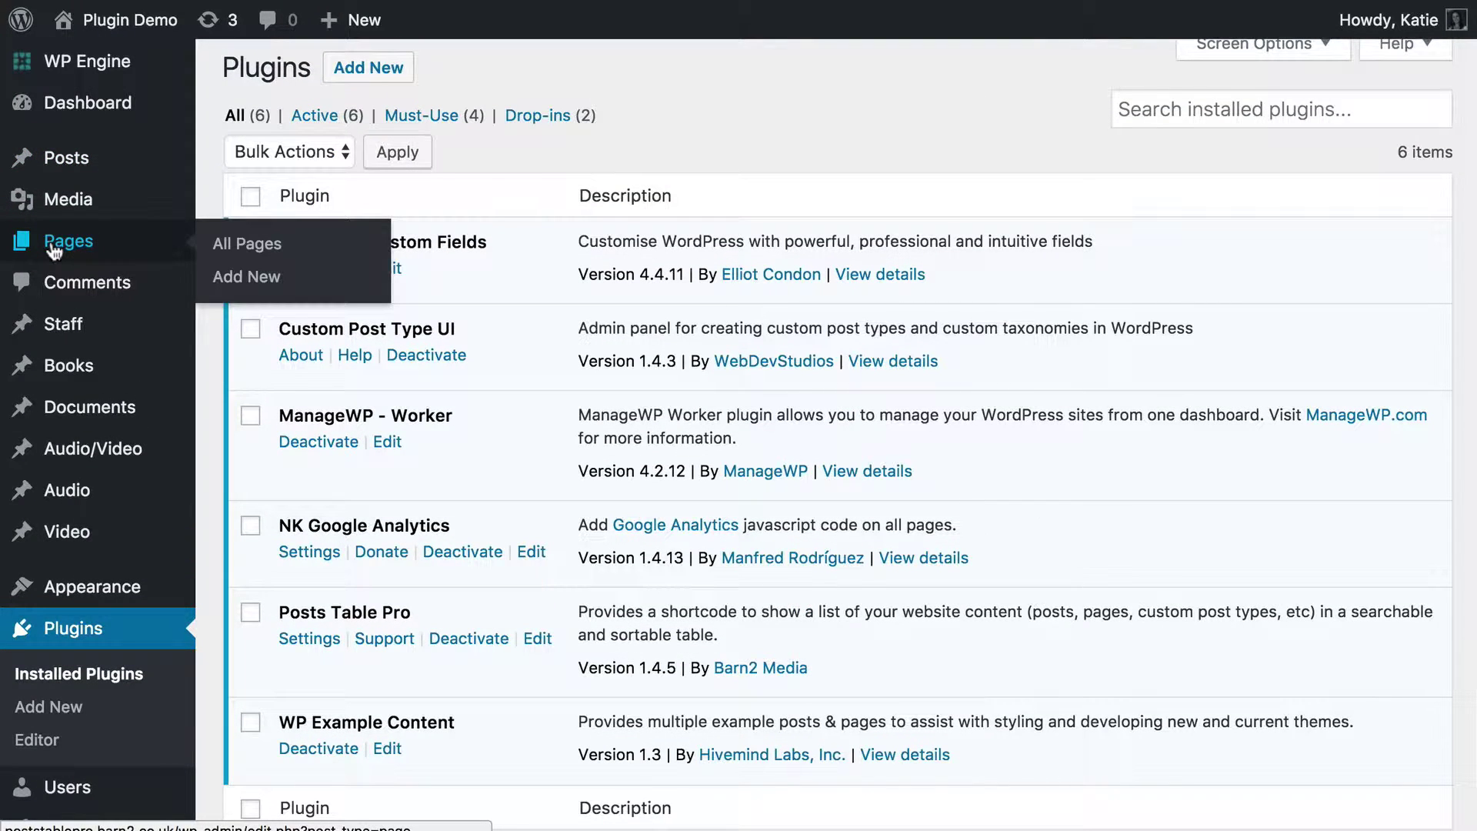
mouse_move(56, 412)
scroll(154, 427, "down", 2)
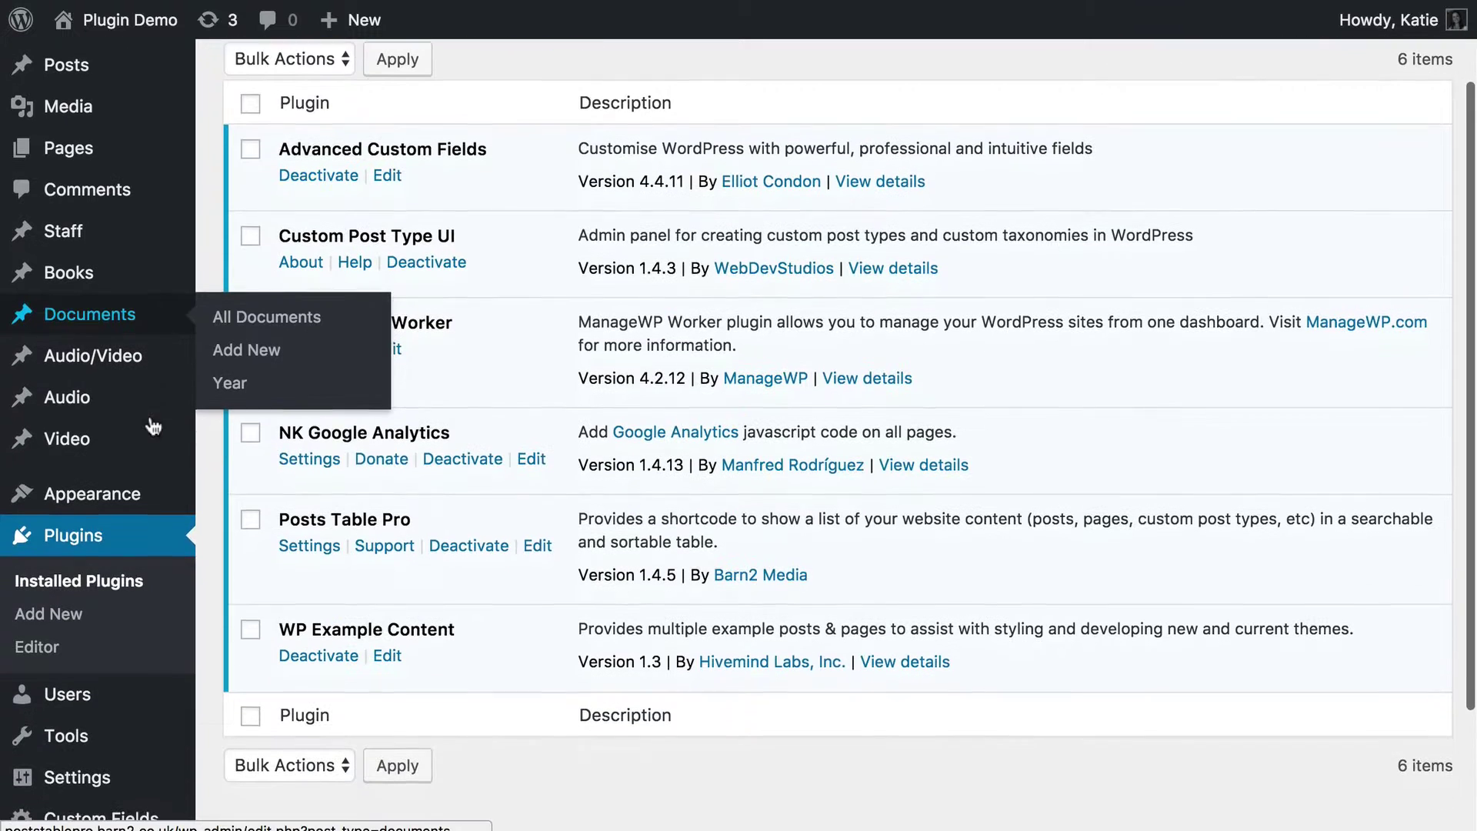
mouse_move(98, 444)
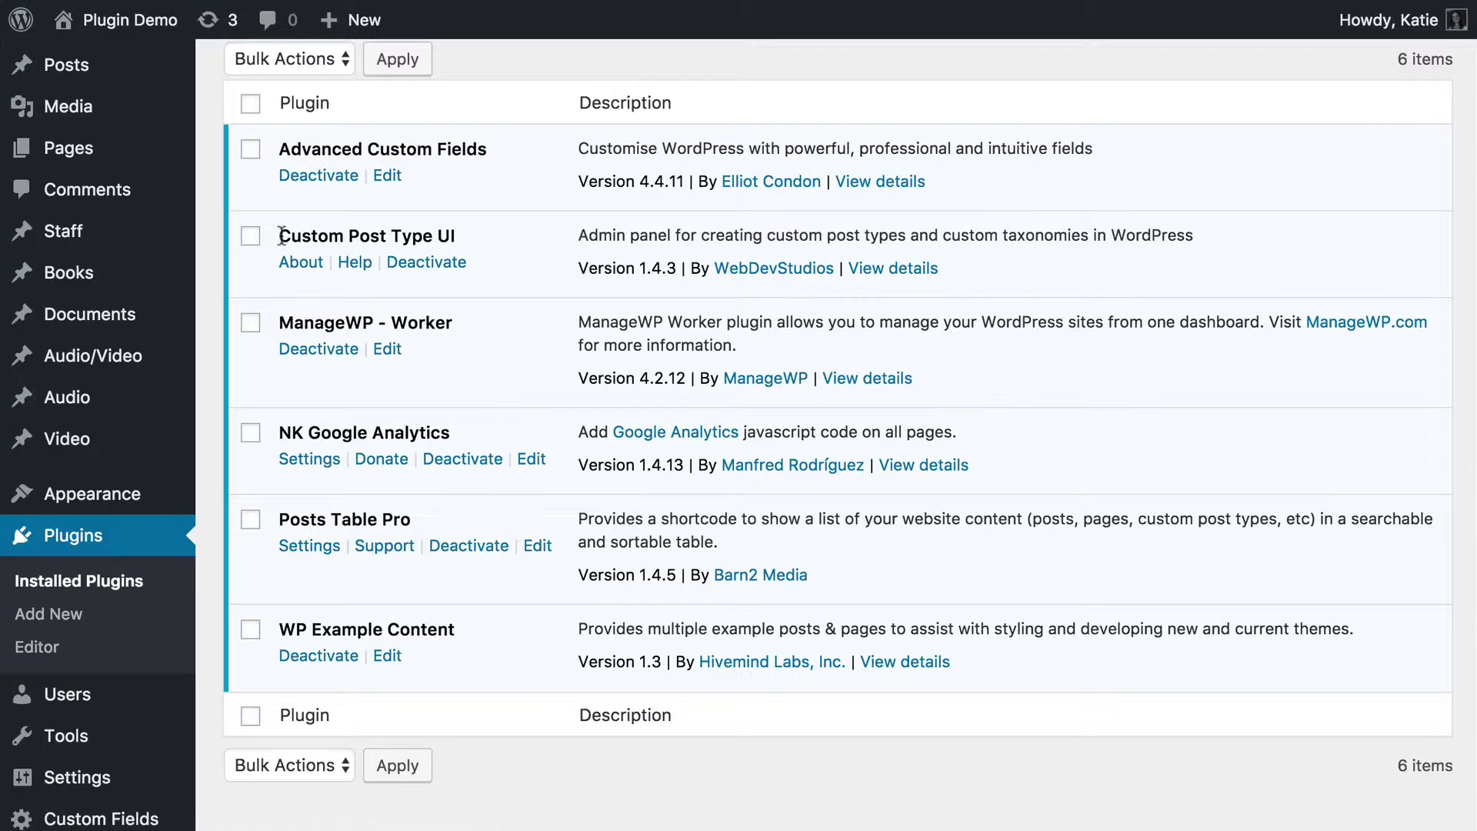
left_click_drag(281, 235, 473, 235)
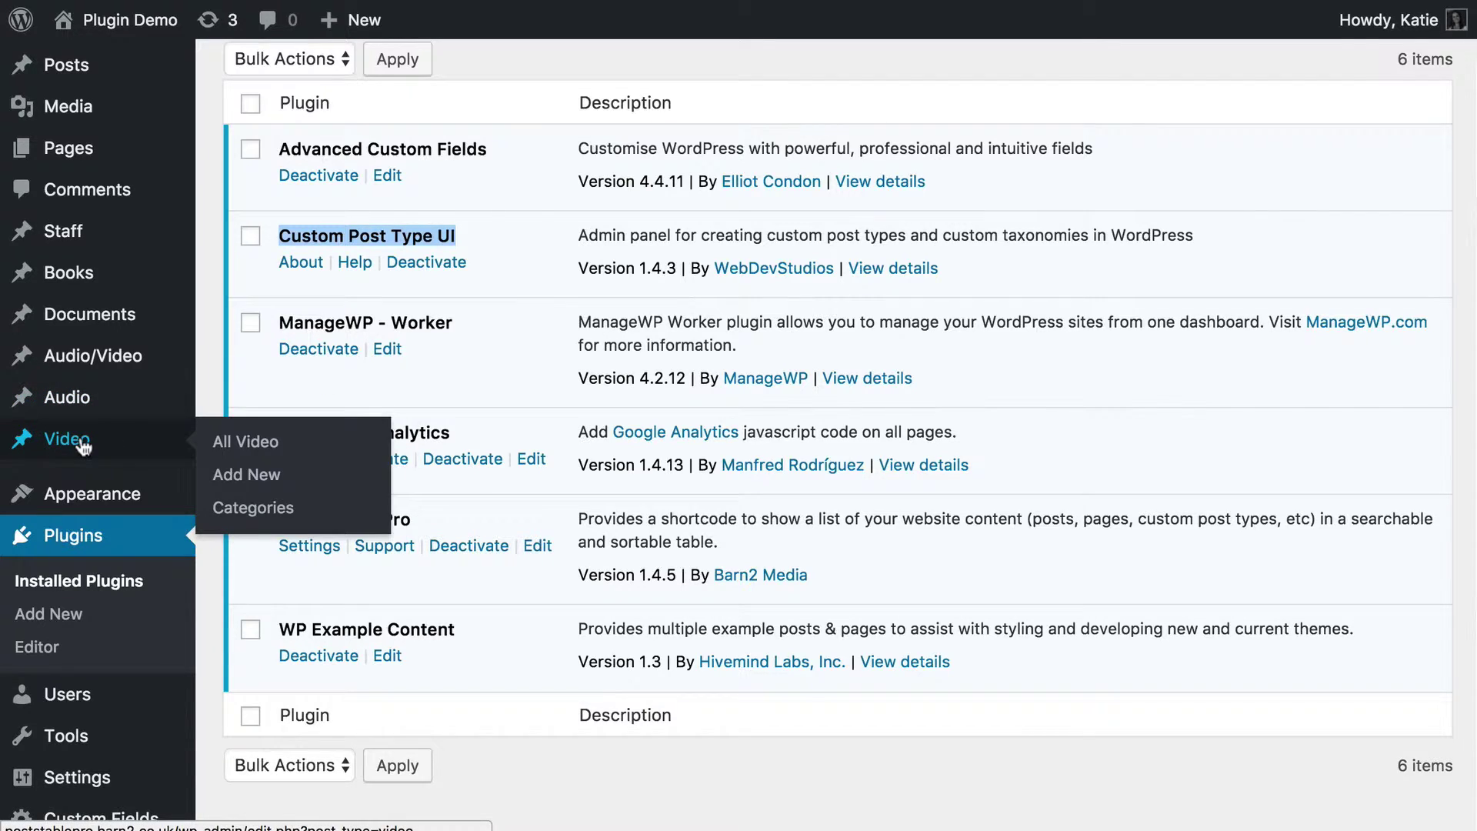
left_click(238, 477)
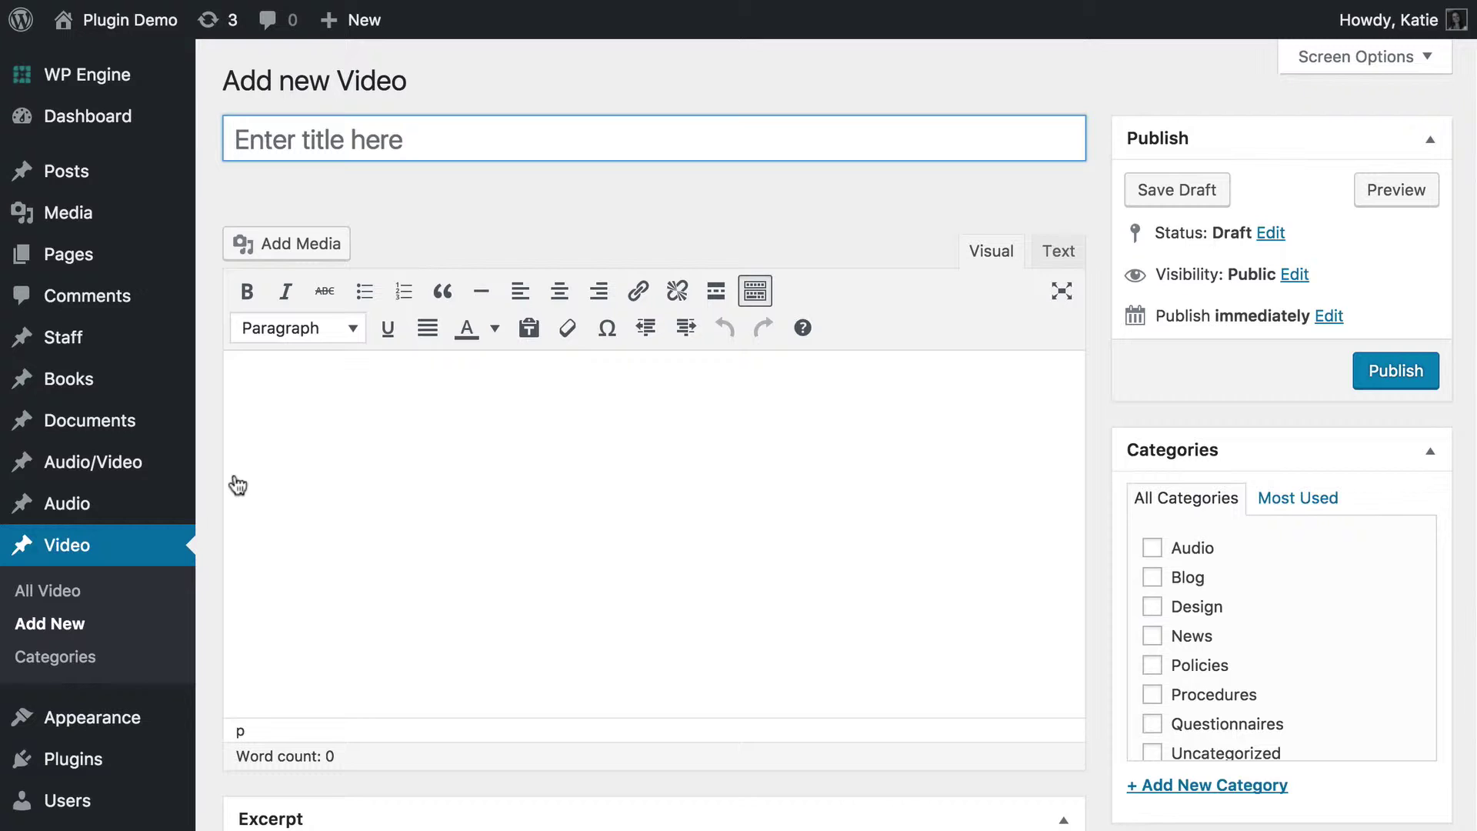
mouse_move(58, 183)
type("Video 1")
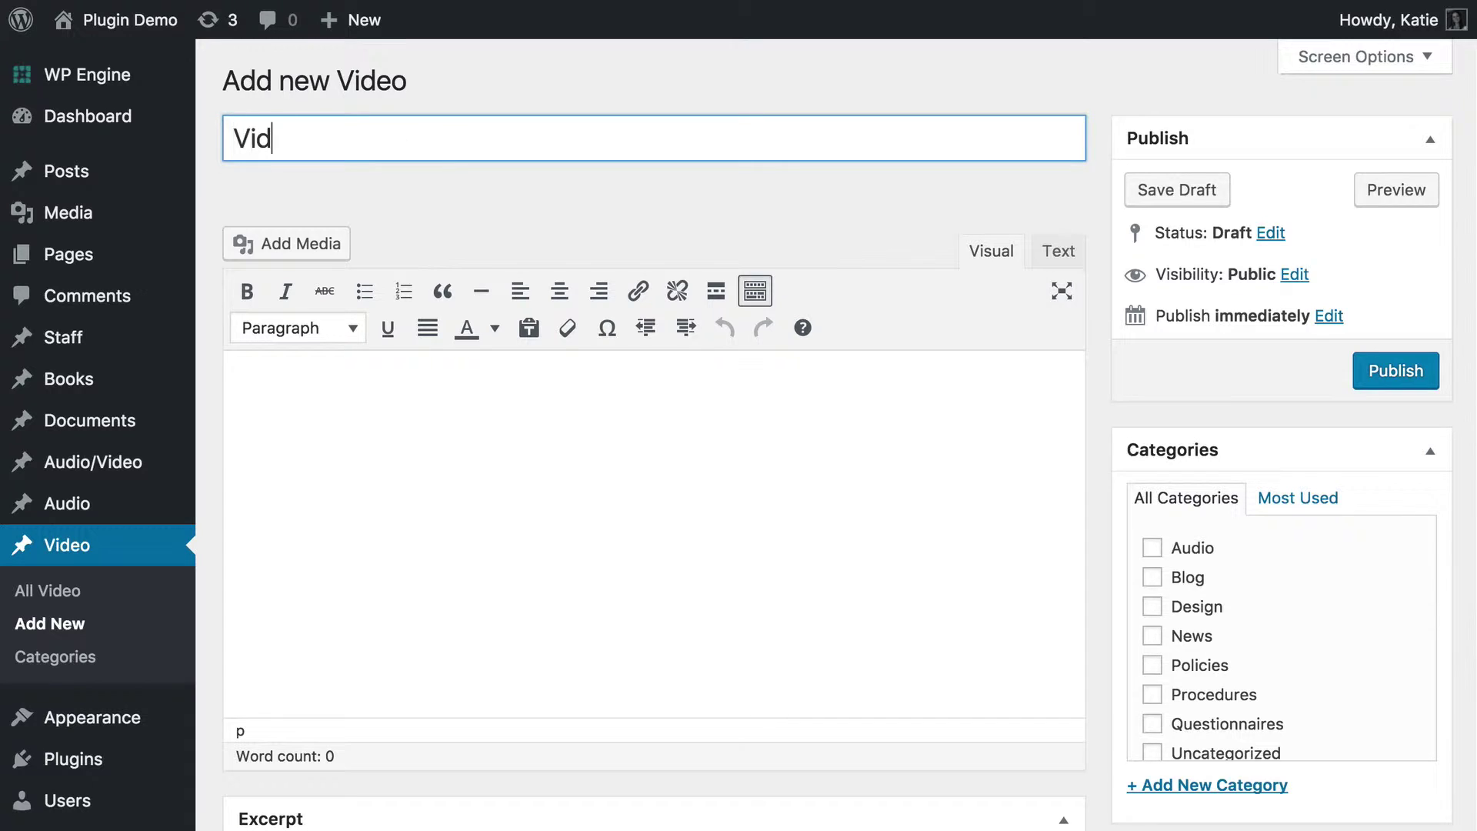
left_click(425, 428)
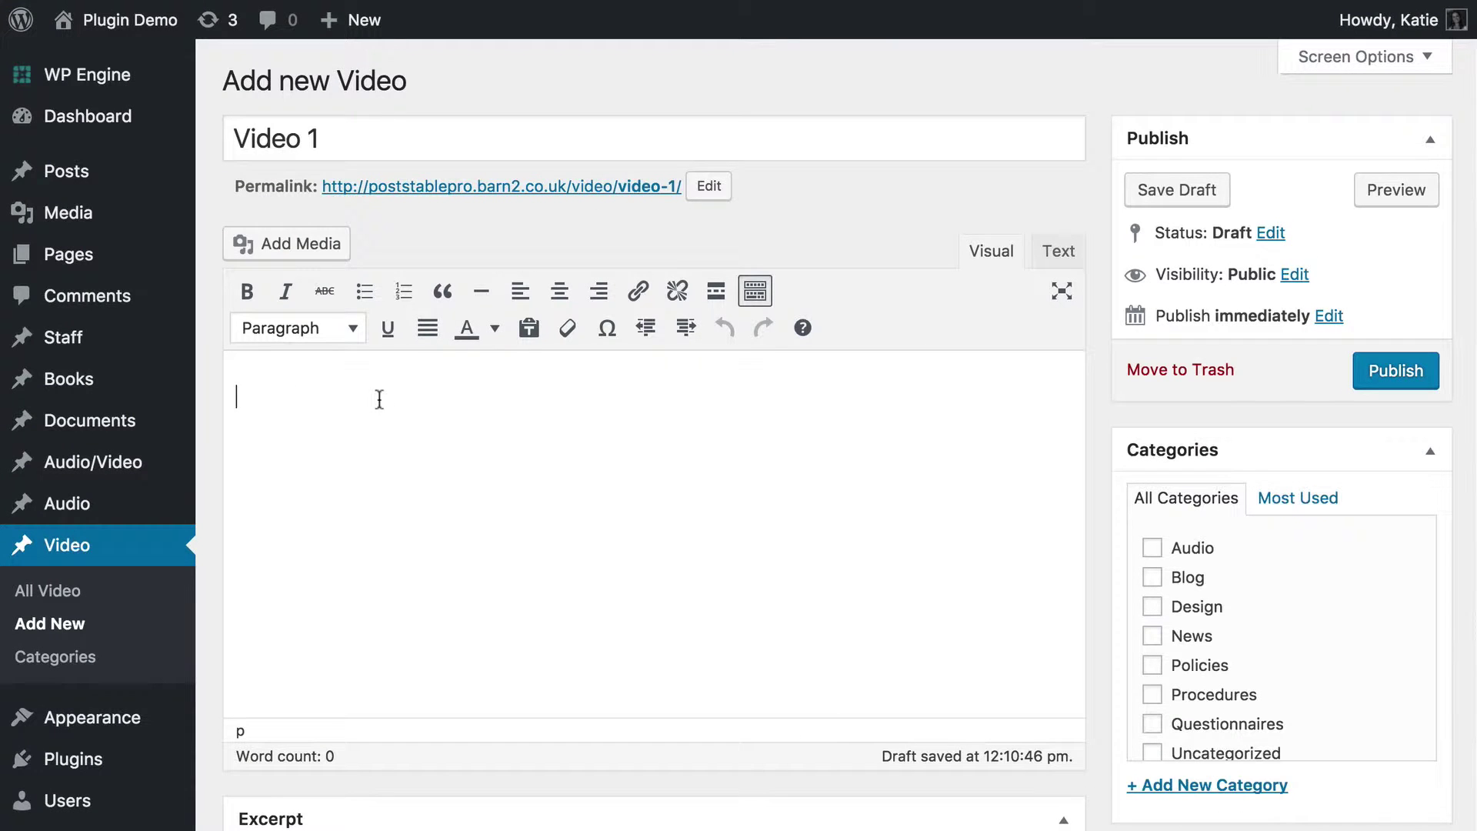
type("https://www.youtube.com/watch?v=tOXymHNgvkc&t=10s")
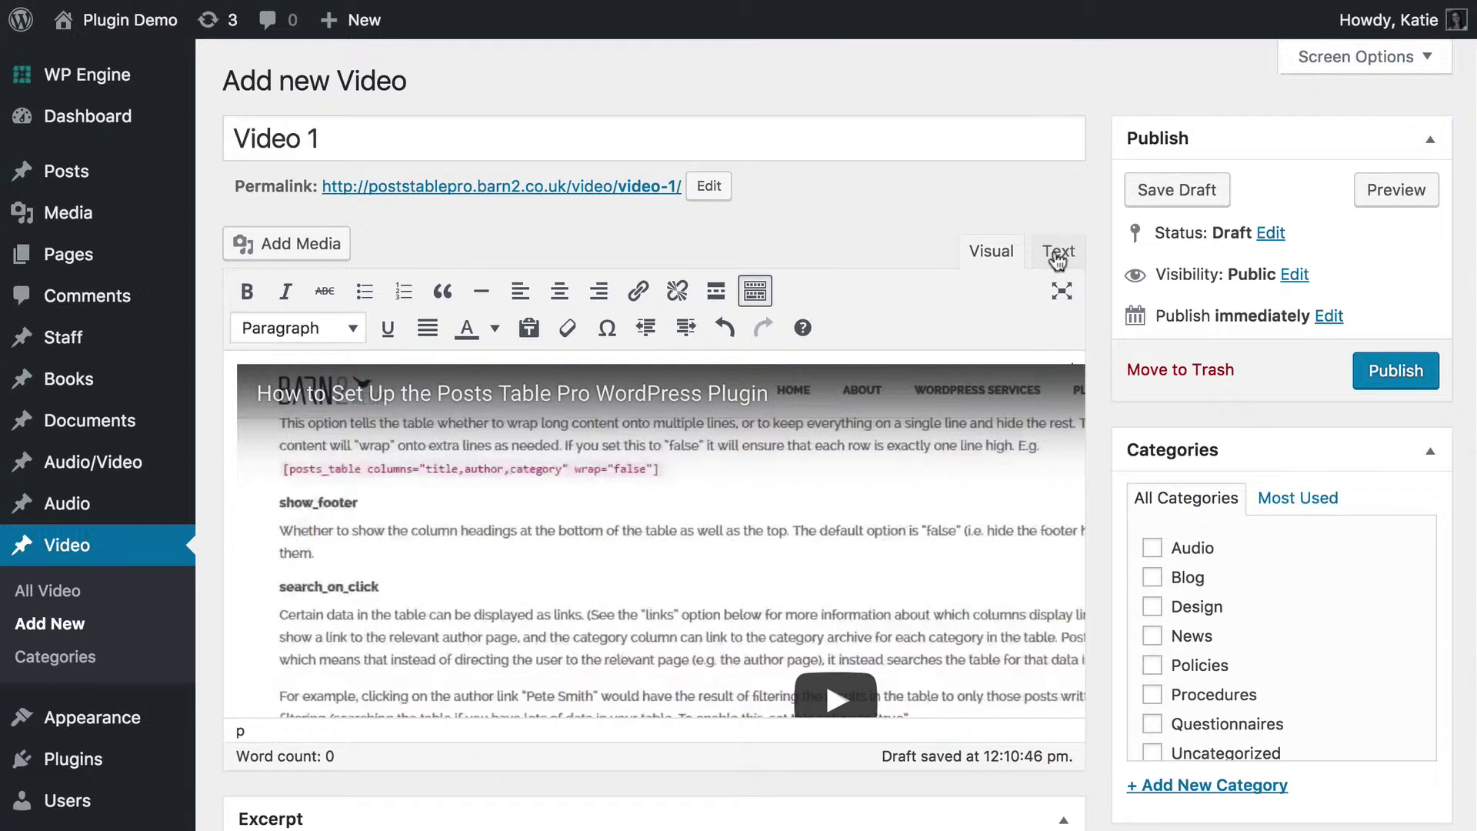
Inspect the embedded video's plain URL in the content's text view, and return to the visual view.
left_click(1058, 254)
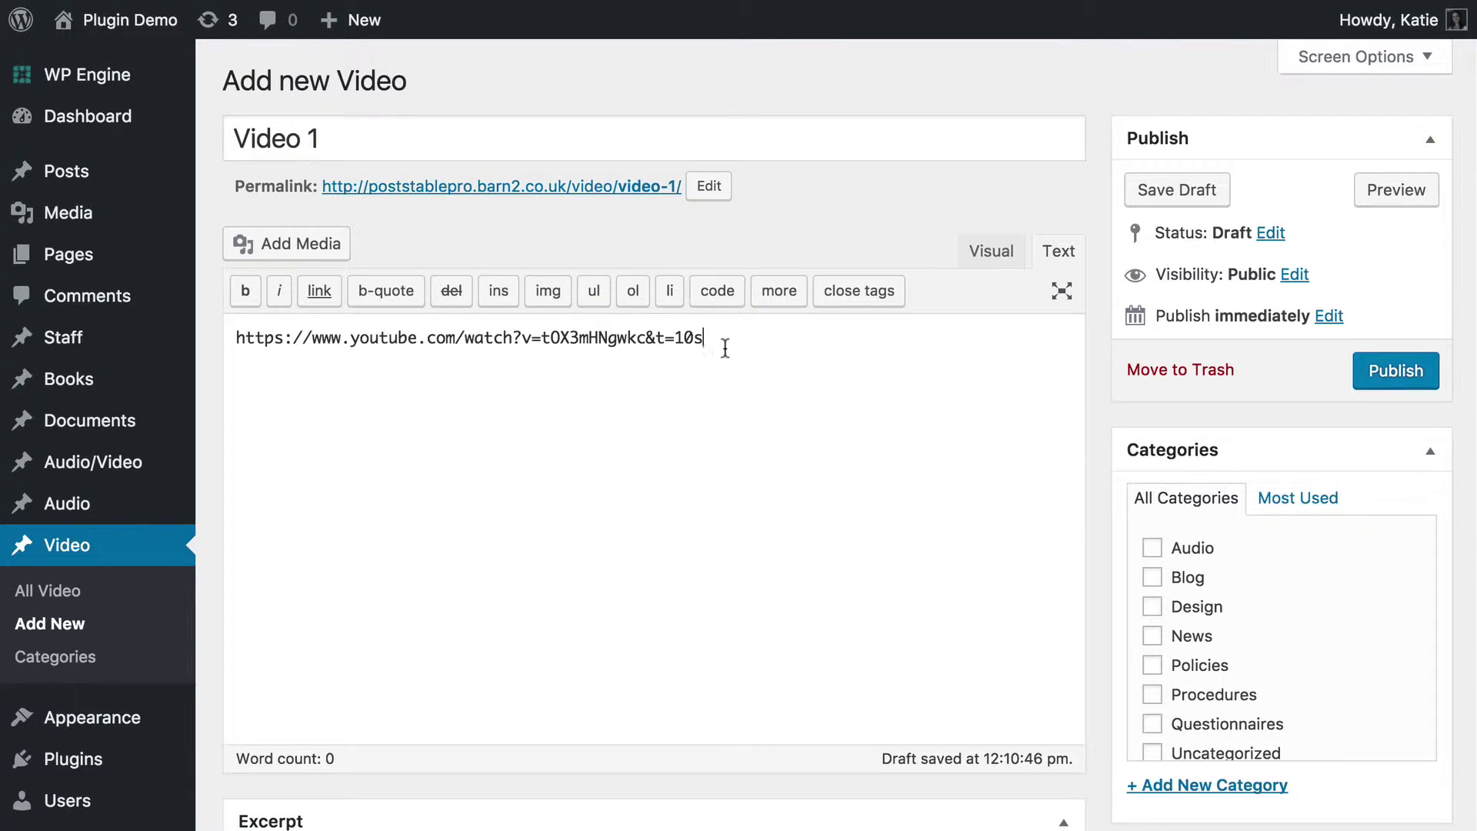
triple_click(232, 344)
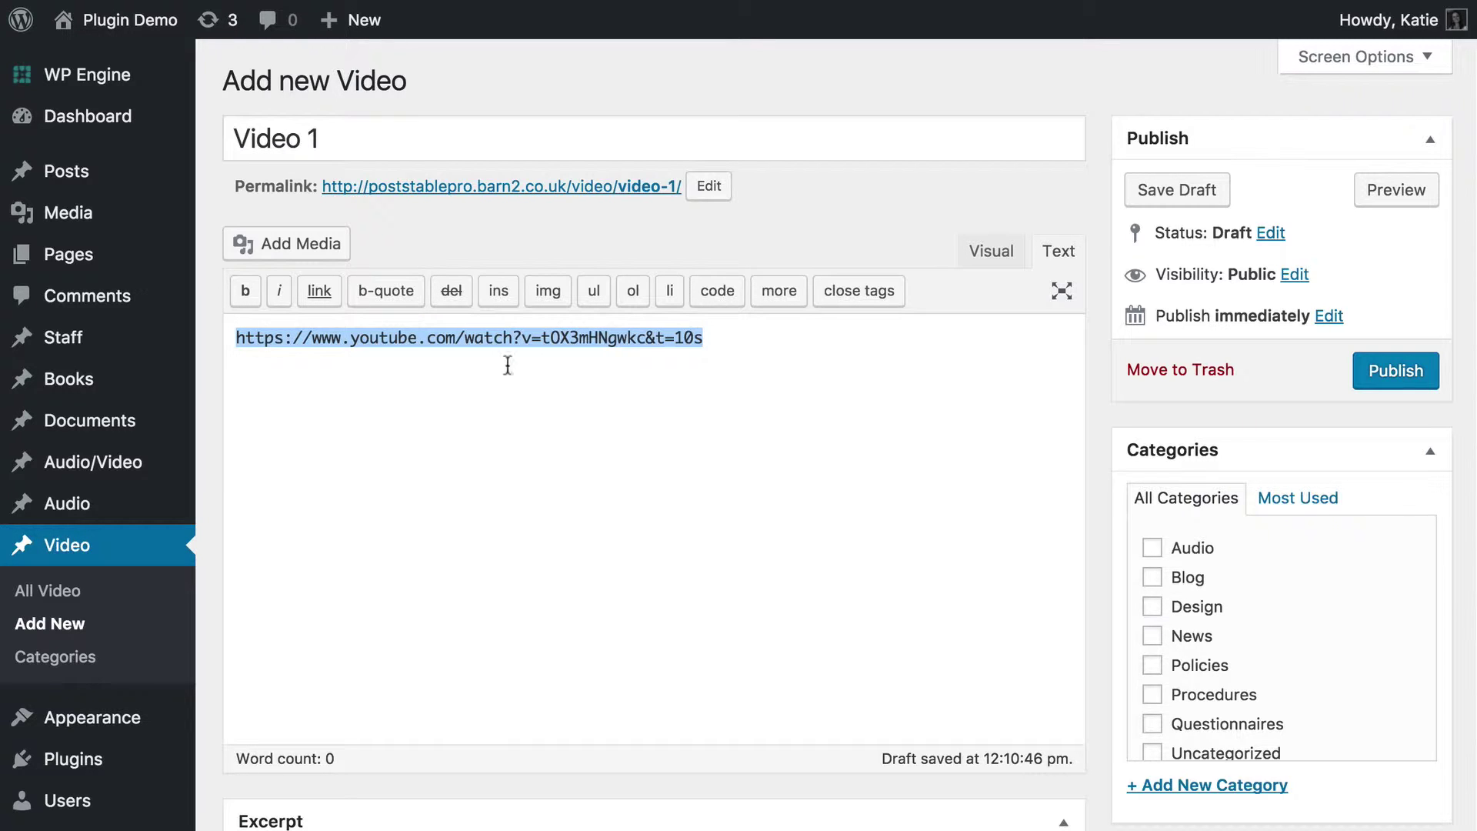
left_click(704, 339)
left_click_drag(704, 339, 465, 337)
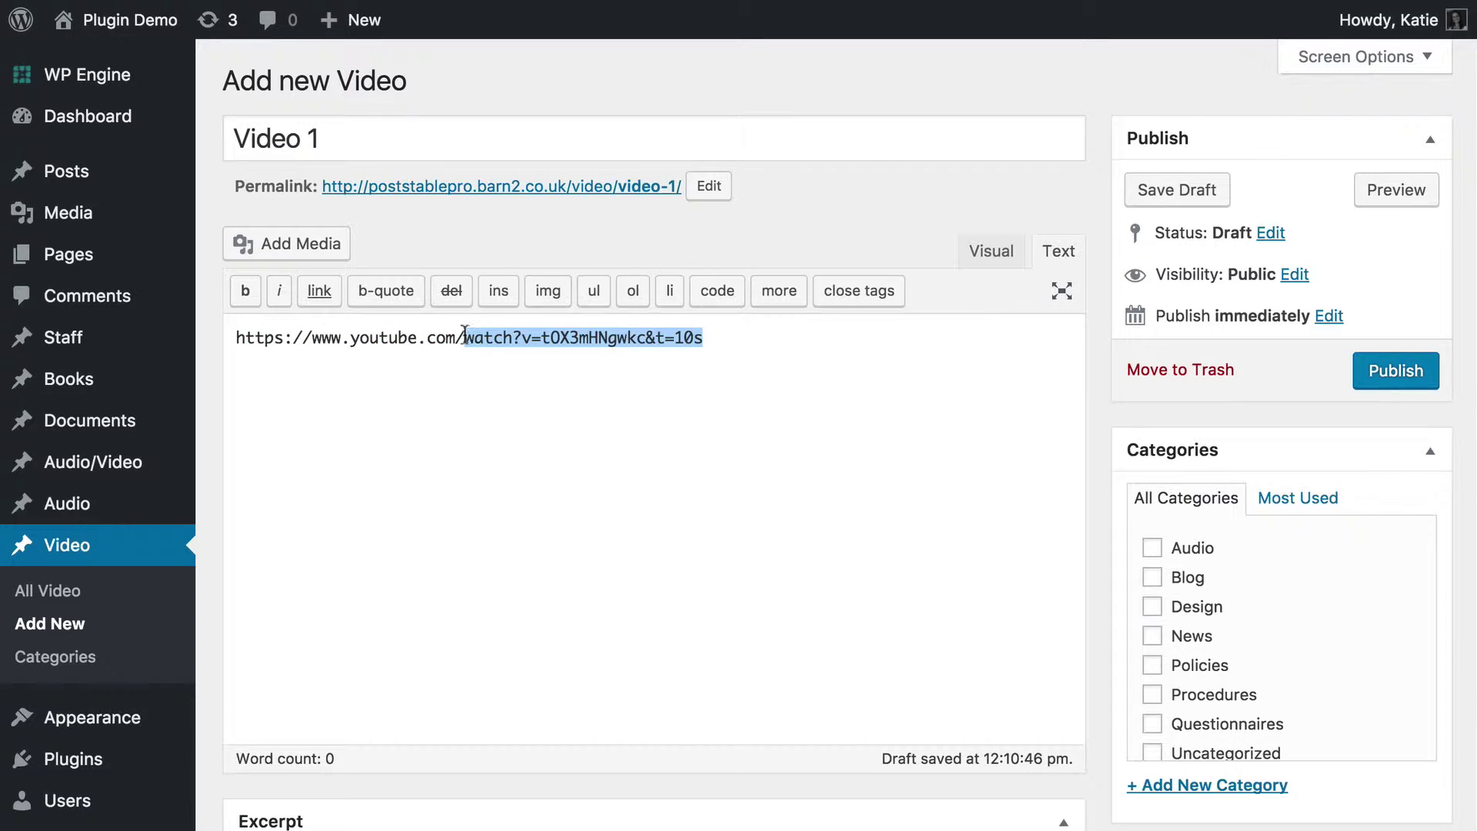
left_click(814, 345)
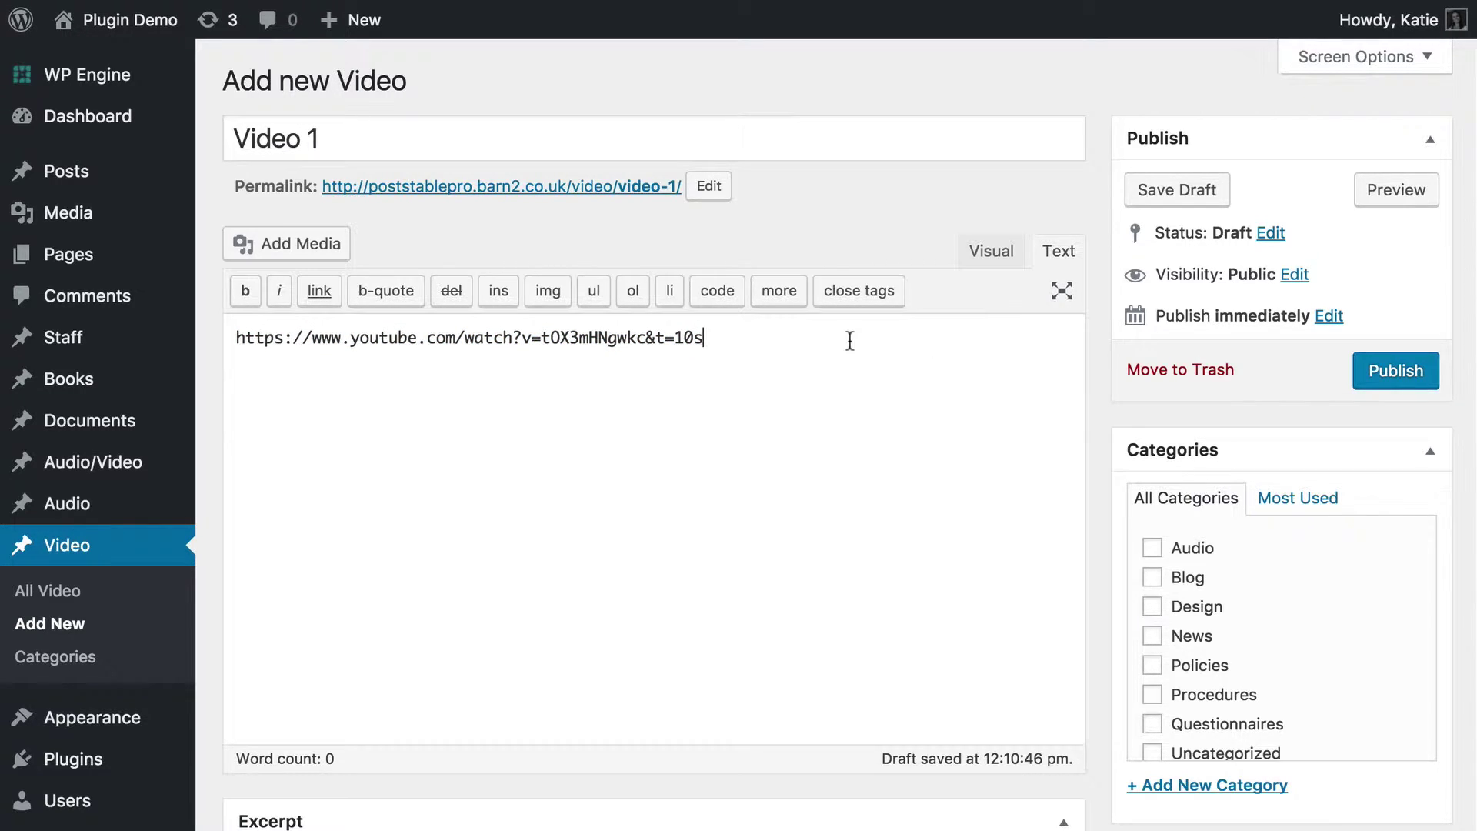
left_click(990, 258)
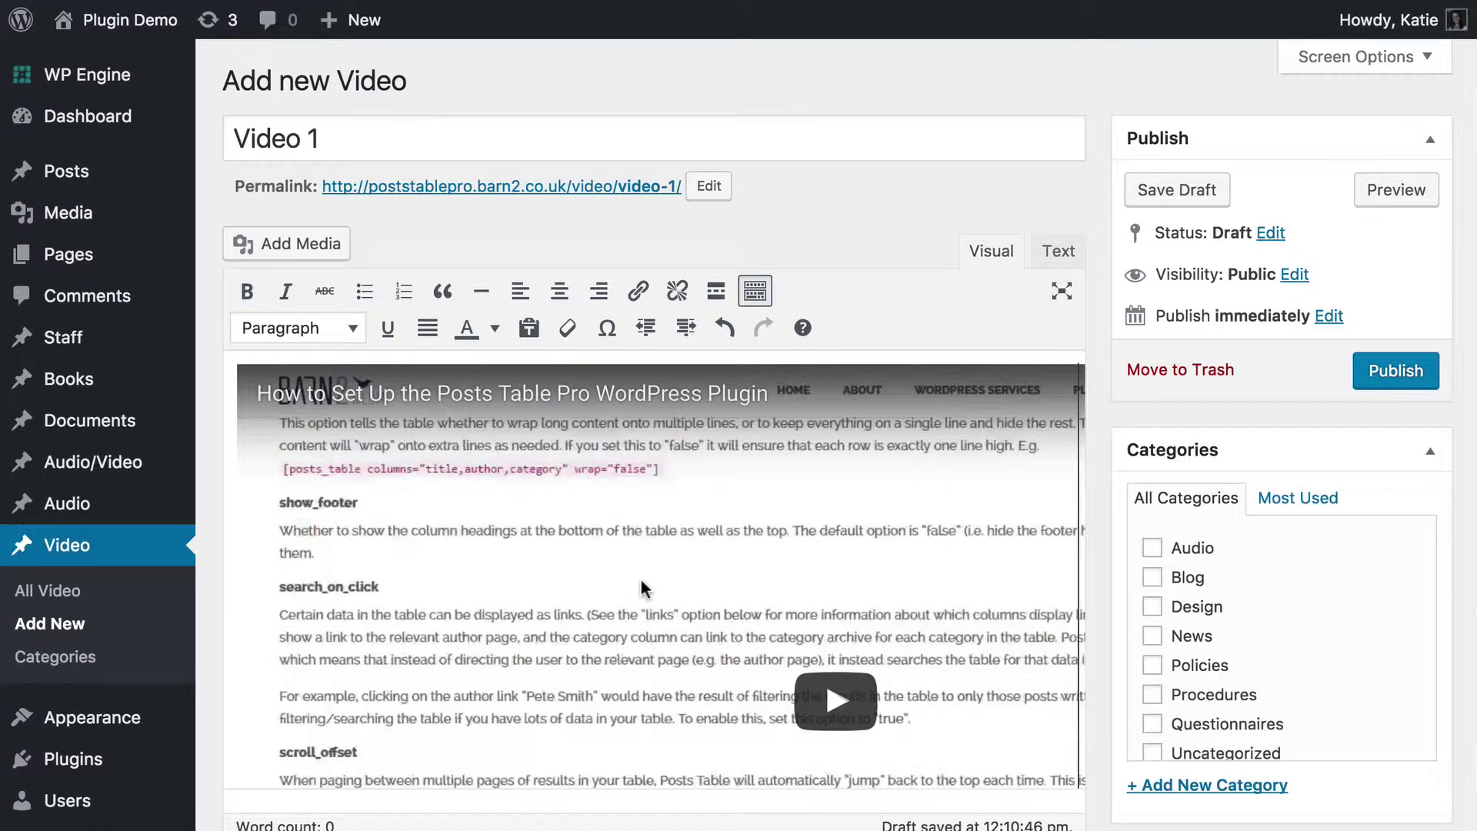
left_click(617, 520)
key("Delete")
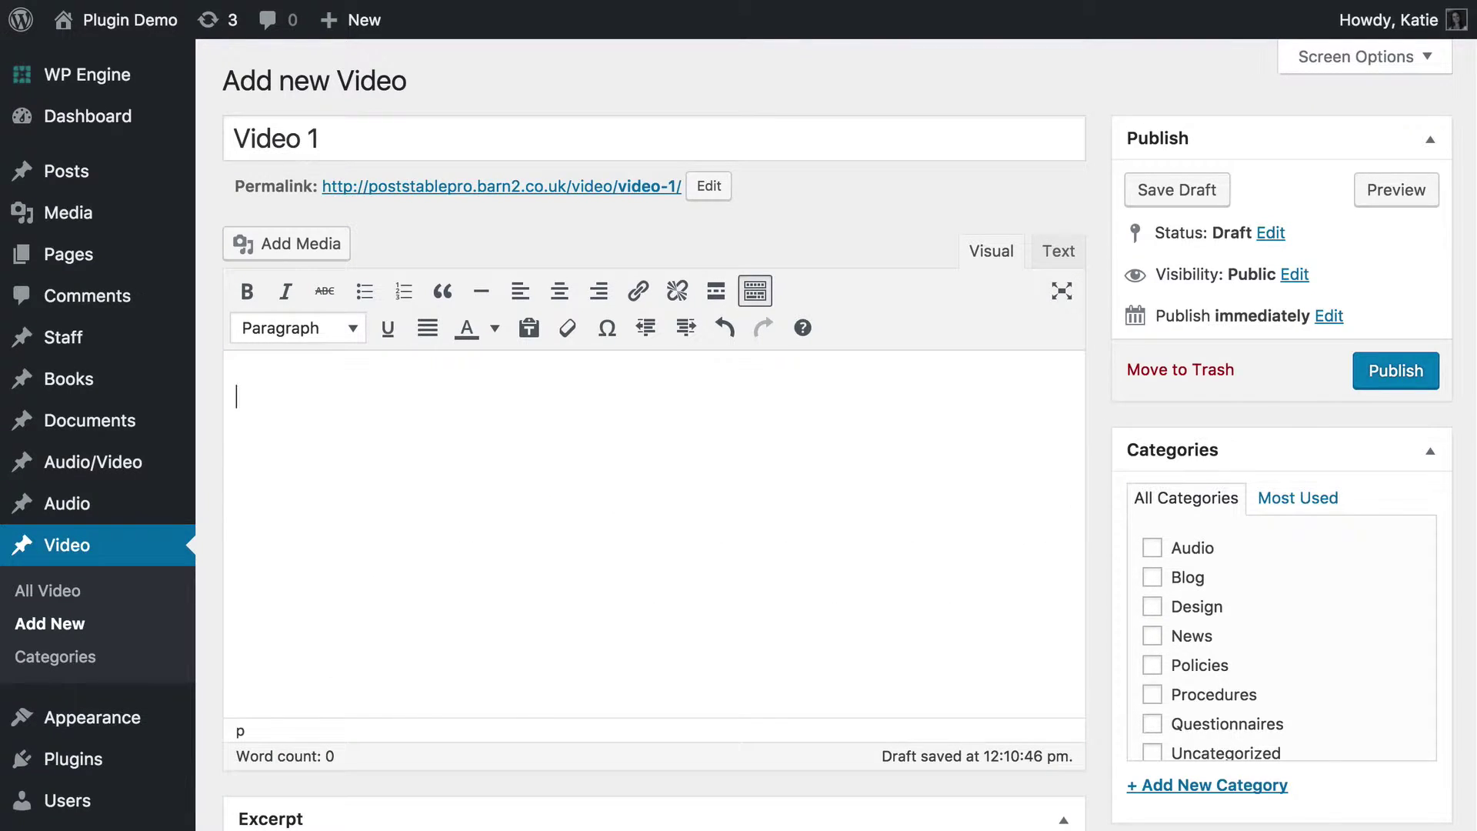
key("ctrl+z")
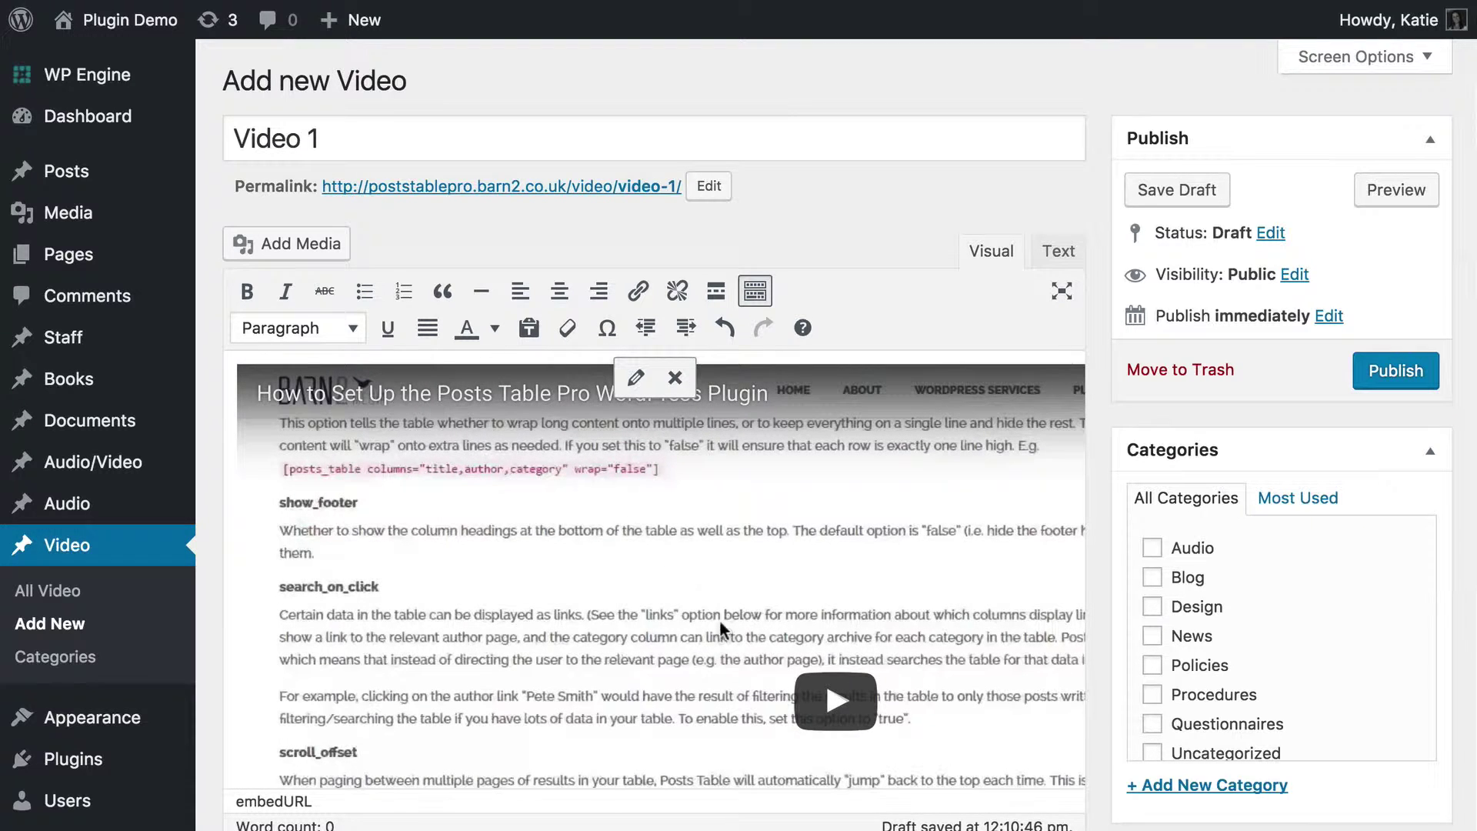
Enter "This is an embedded YouTube Video." as the post's excerpt.
scroll(1060, 548, "down", 2)
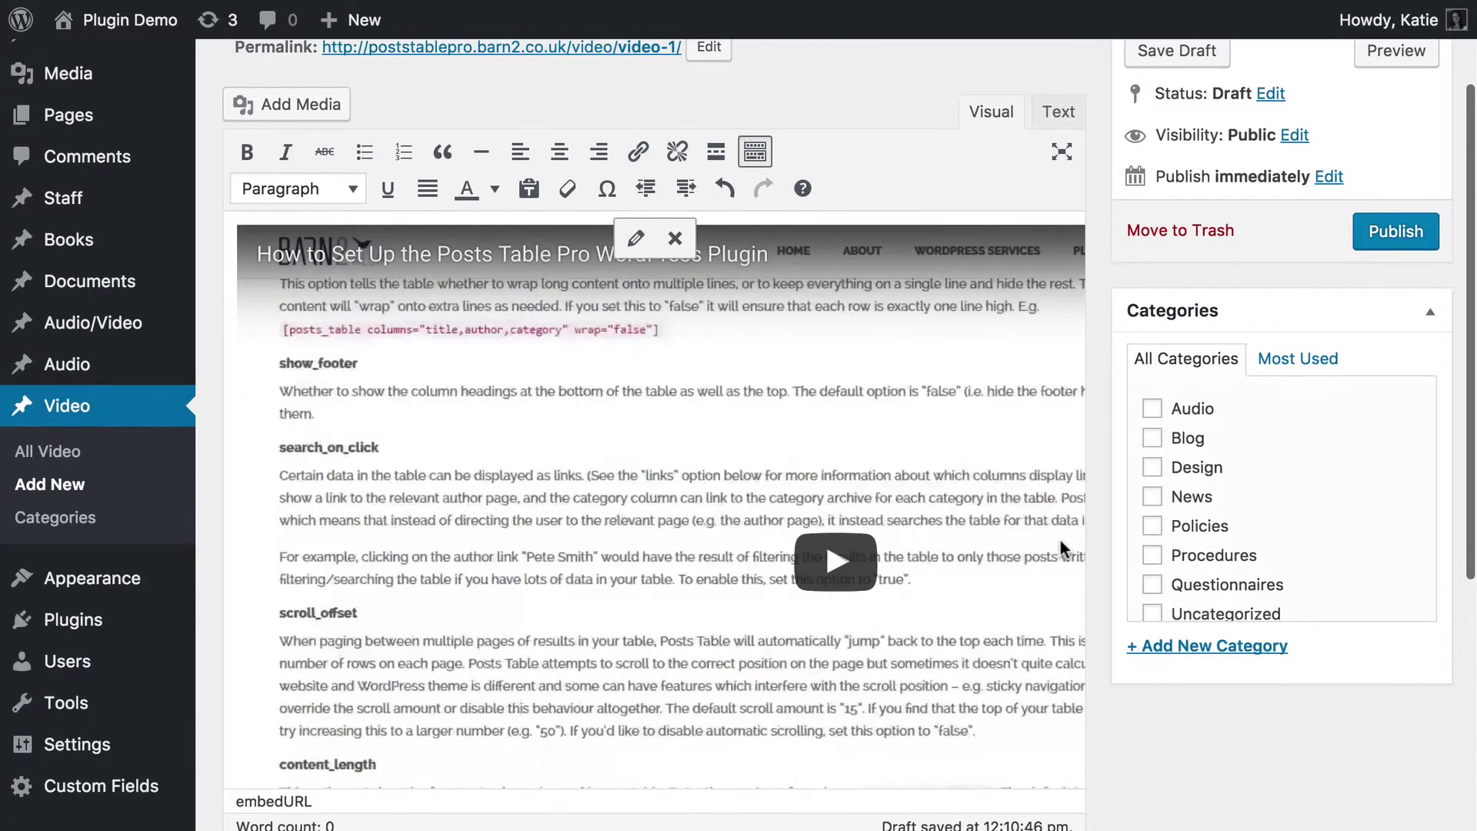
scroll(1060, 547, "up", 2)
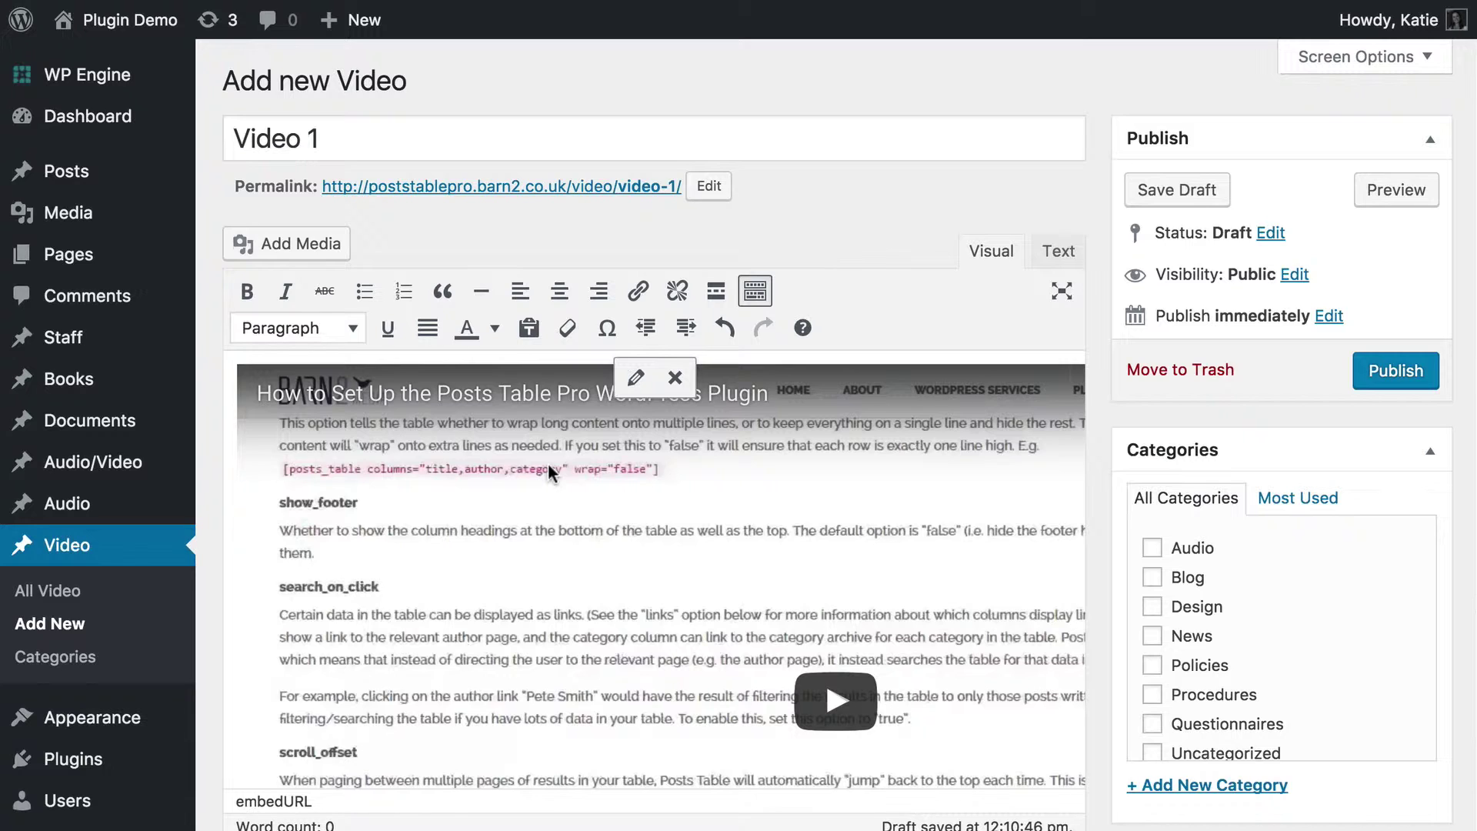
scroll(548, 463, "down", 3)
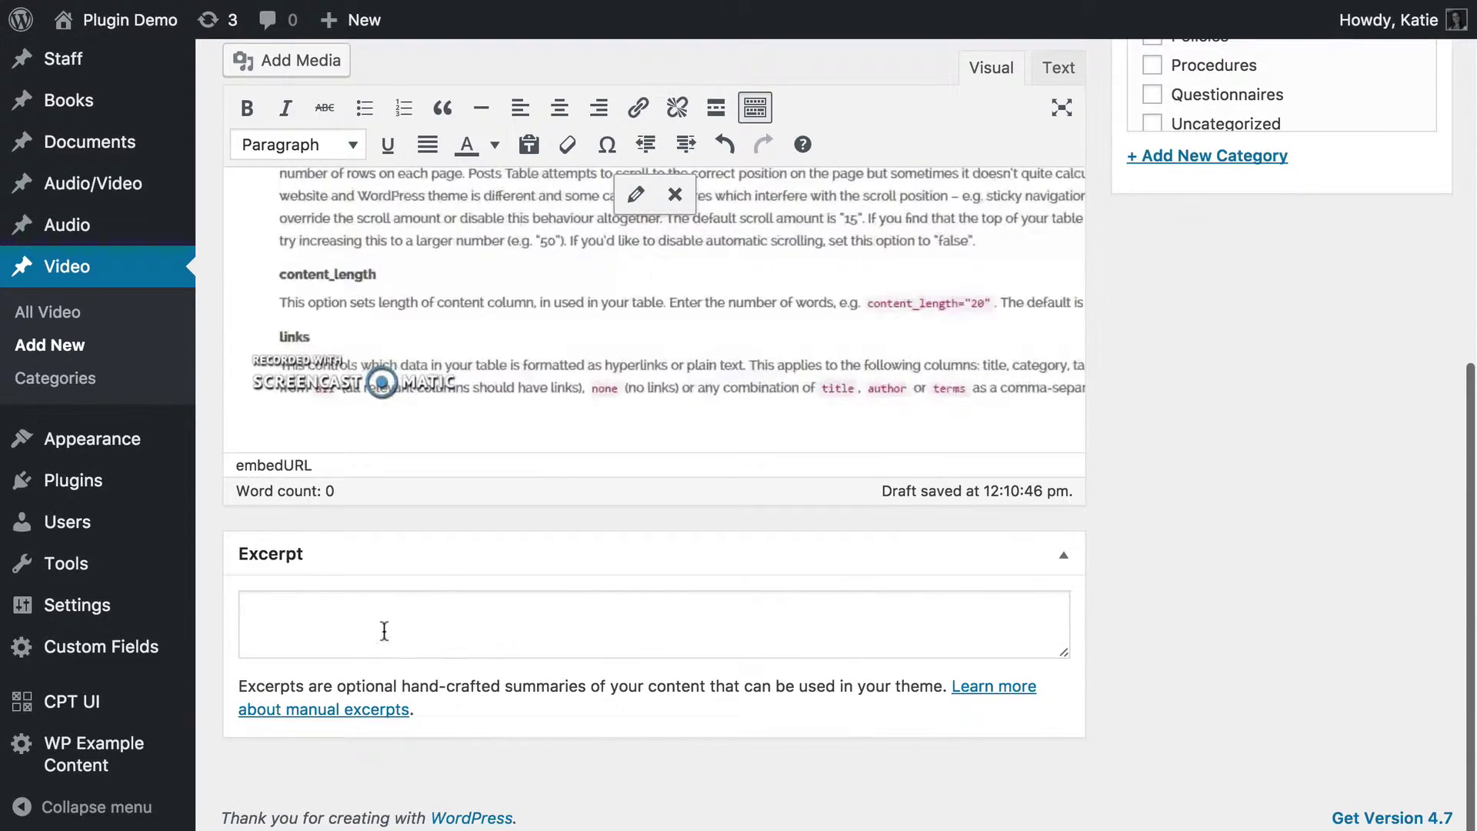
left_click(384, 629)
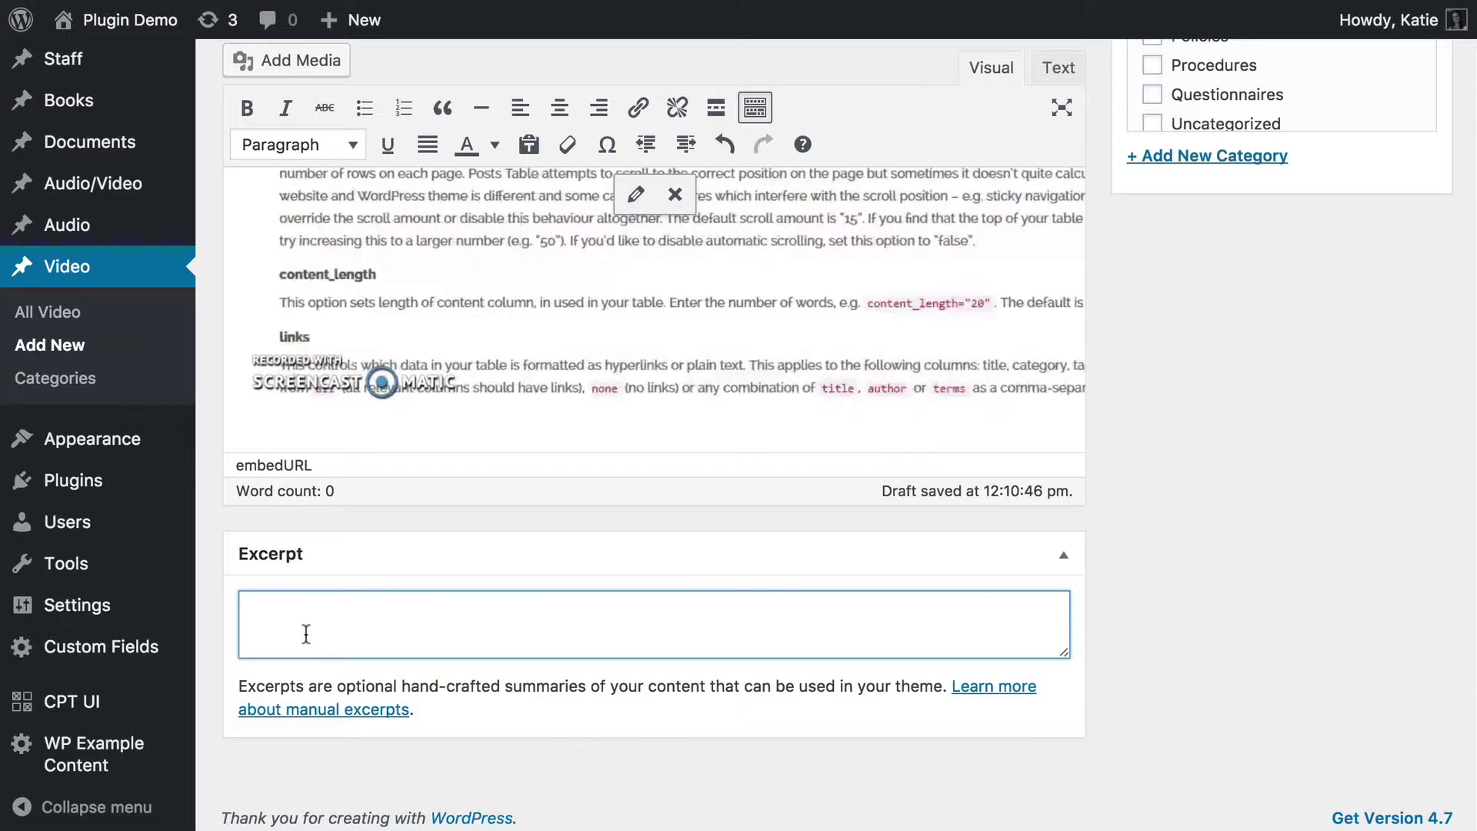
scroll(306, 633, "up", 1)
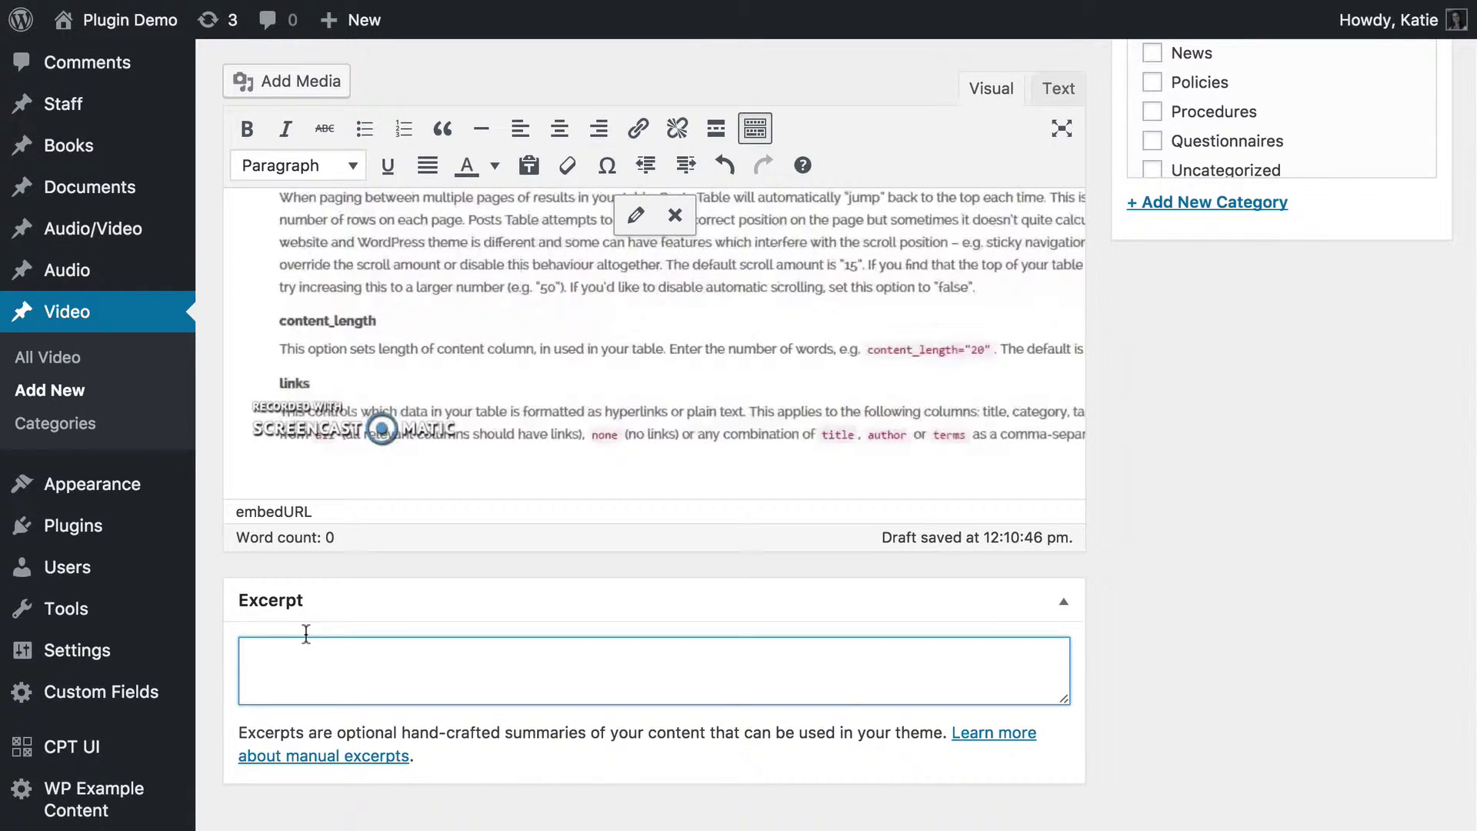
type("This is an embedded YouTube ")
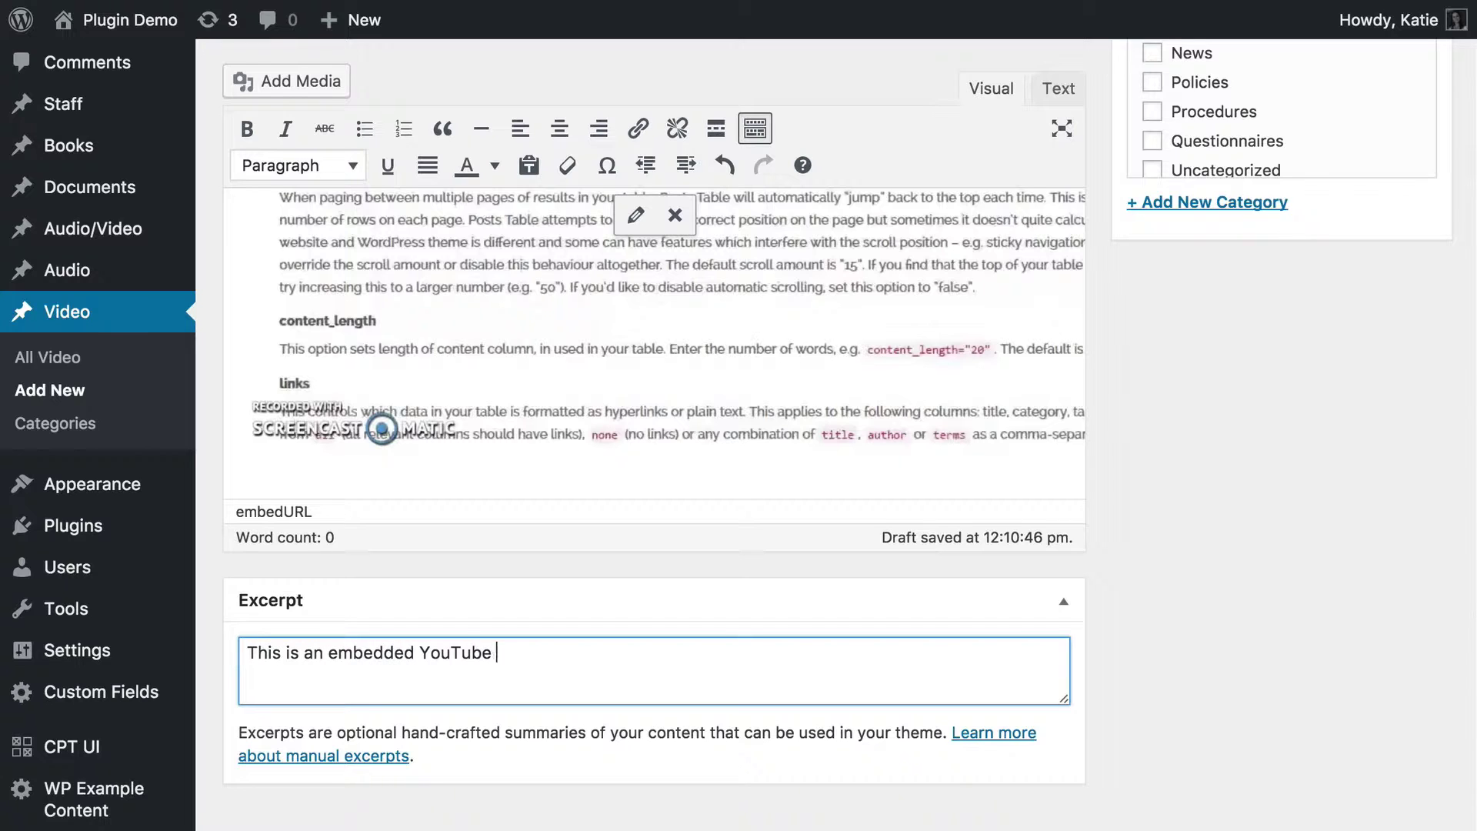
type("Video.")
scroll(653, 461, "up", 2)
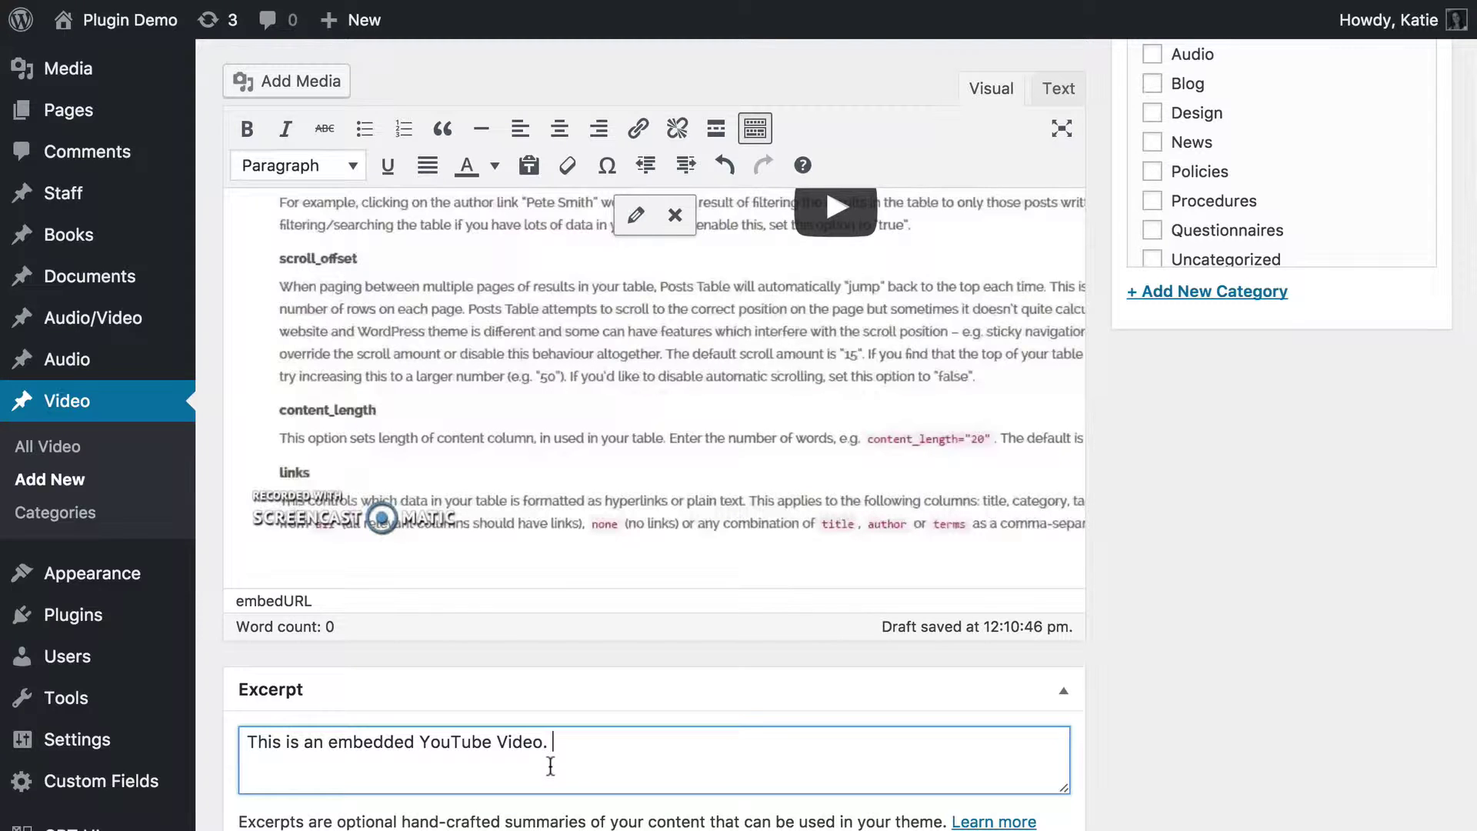
scroll(549, 766, "up", 6)
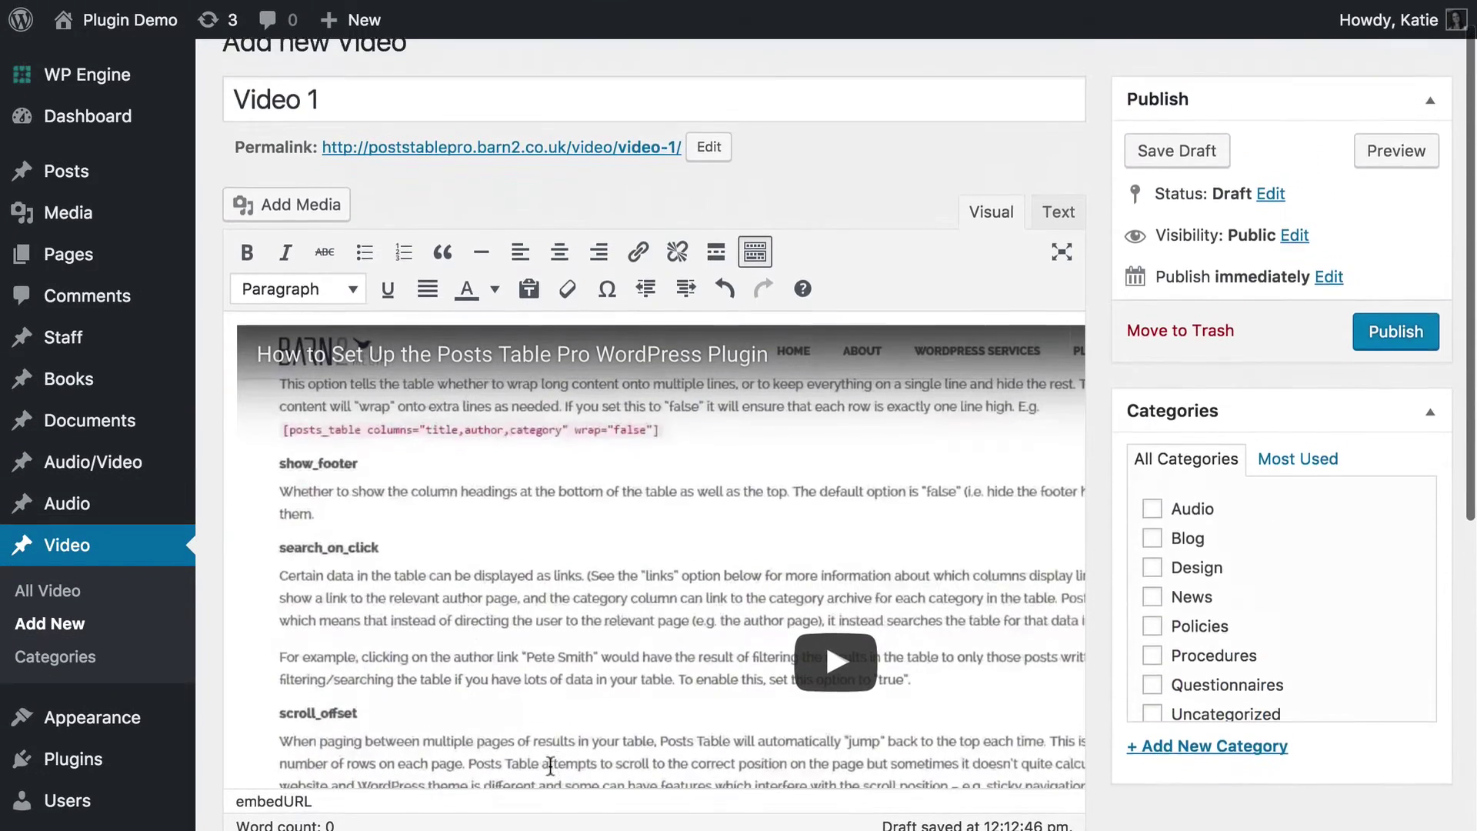
scroll(550, 765, "down", 5)
scroll(550, 765, "up", 3)
left_click(425, 431)
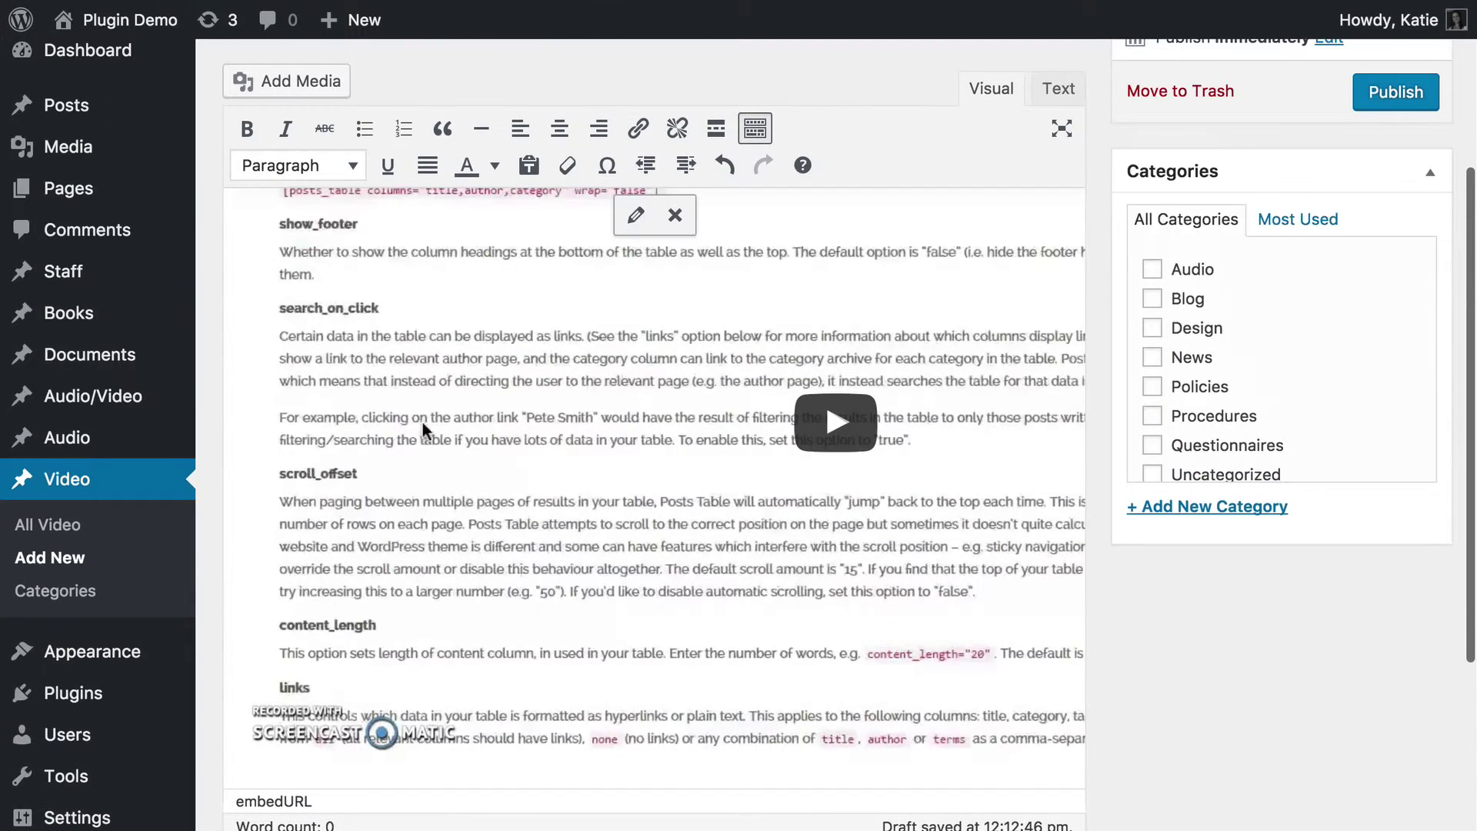
Assign the Design and Video categories to the Video 1 post and publish it.
scroll(523, 607, "down", 4)
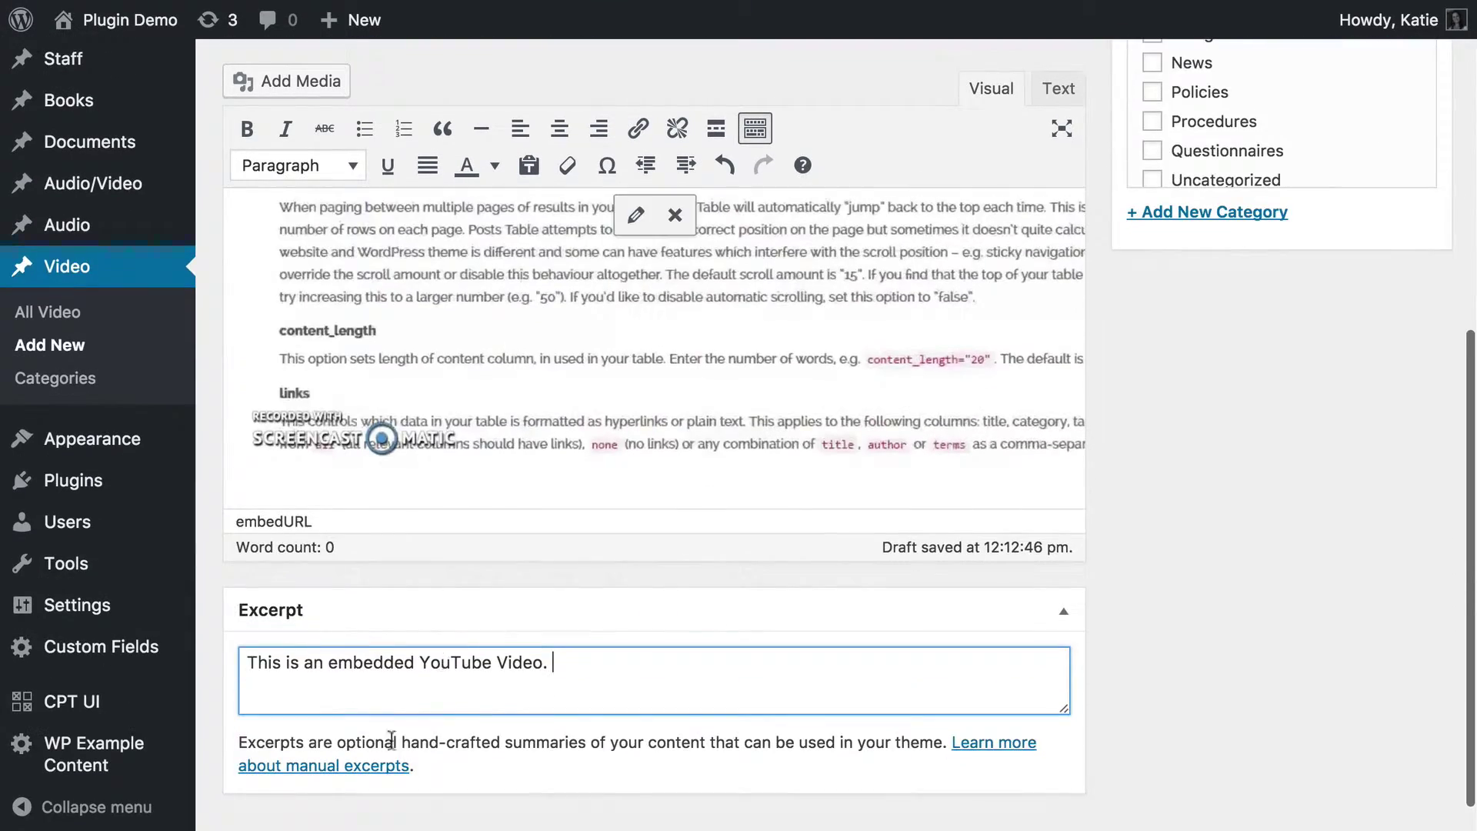
scroll(429, 702, "up", 6)
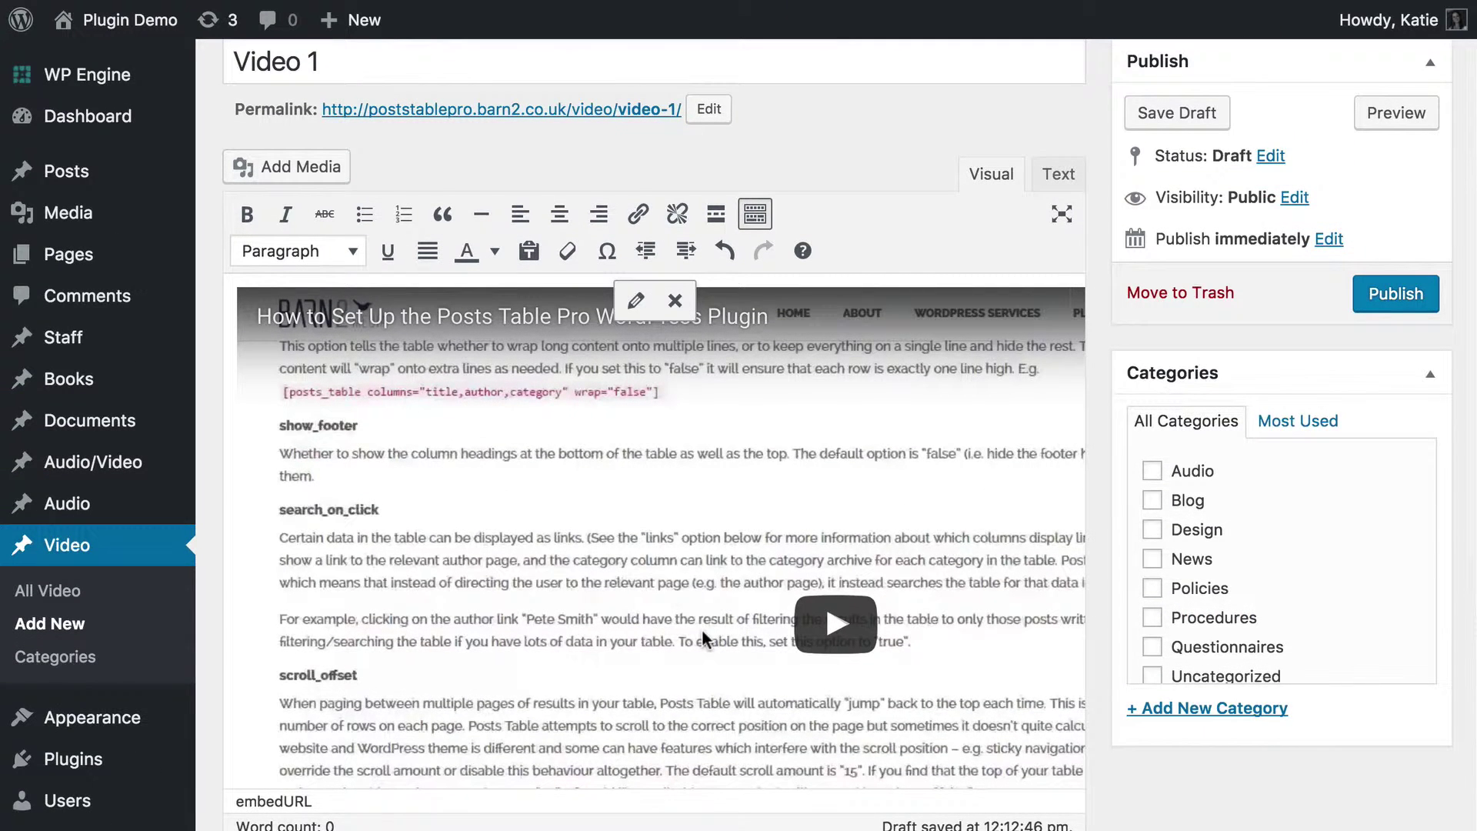
scroll(1198, 594, "down", 2)
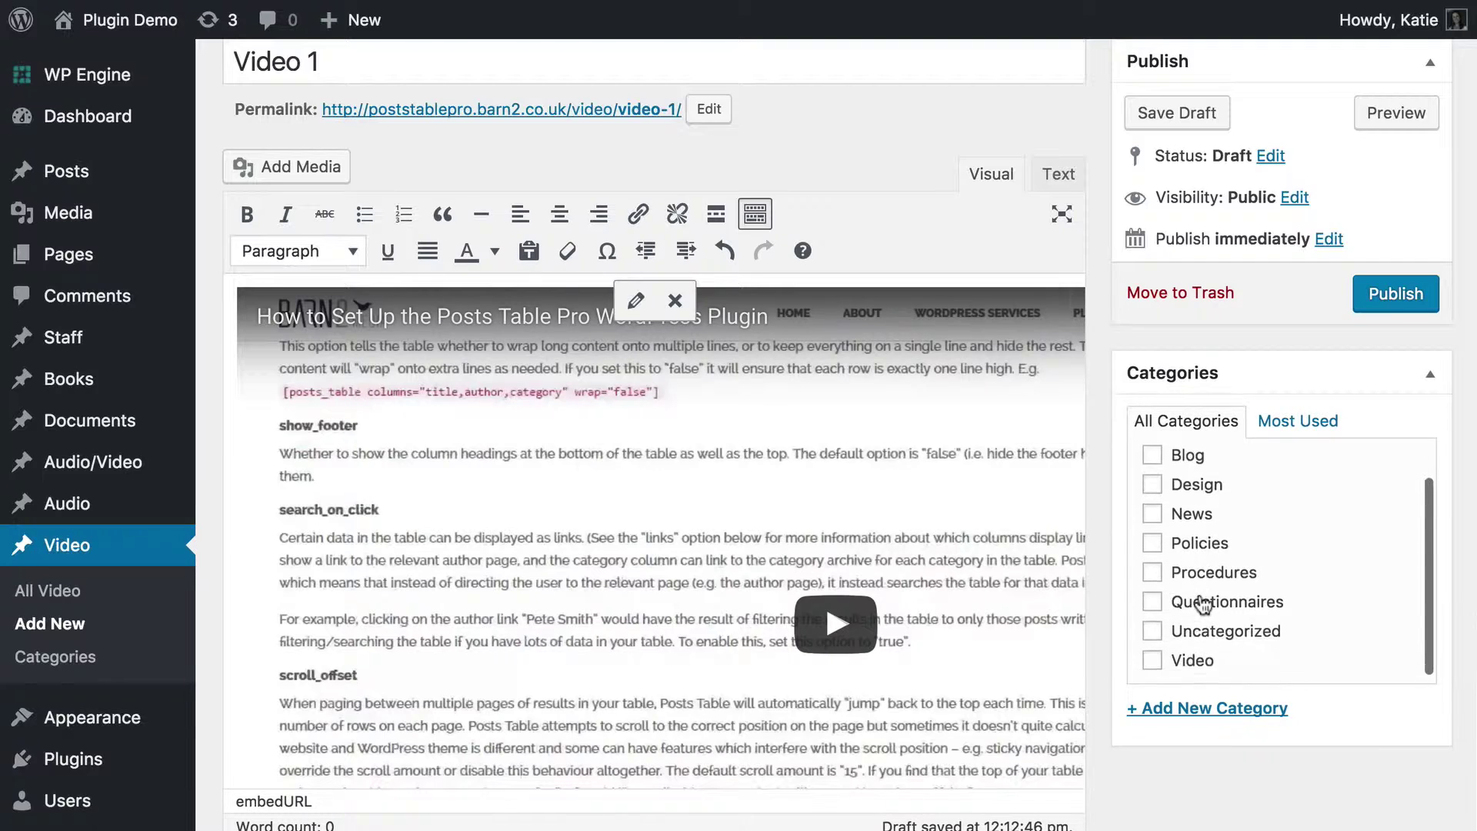
scroll(1198, 594, "up", 3)
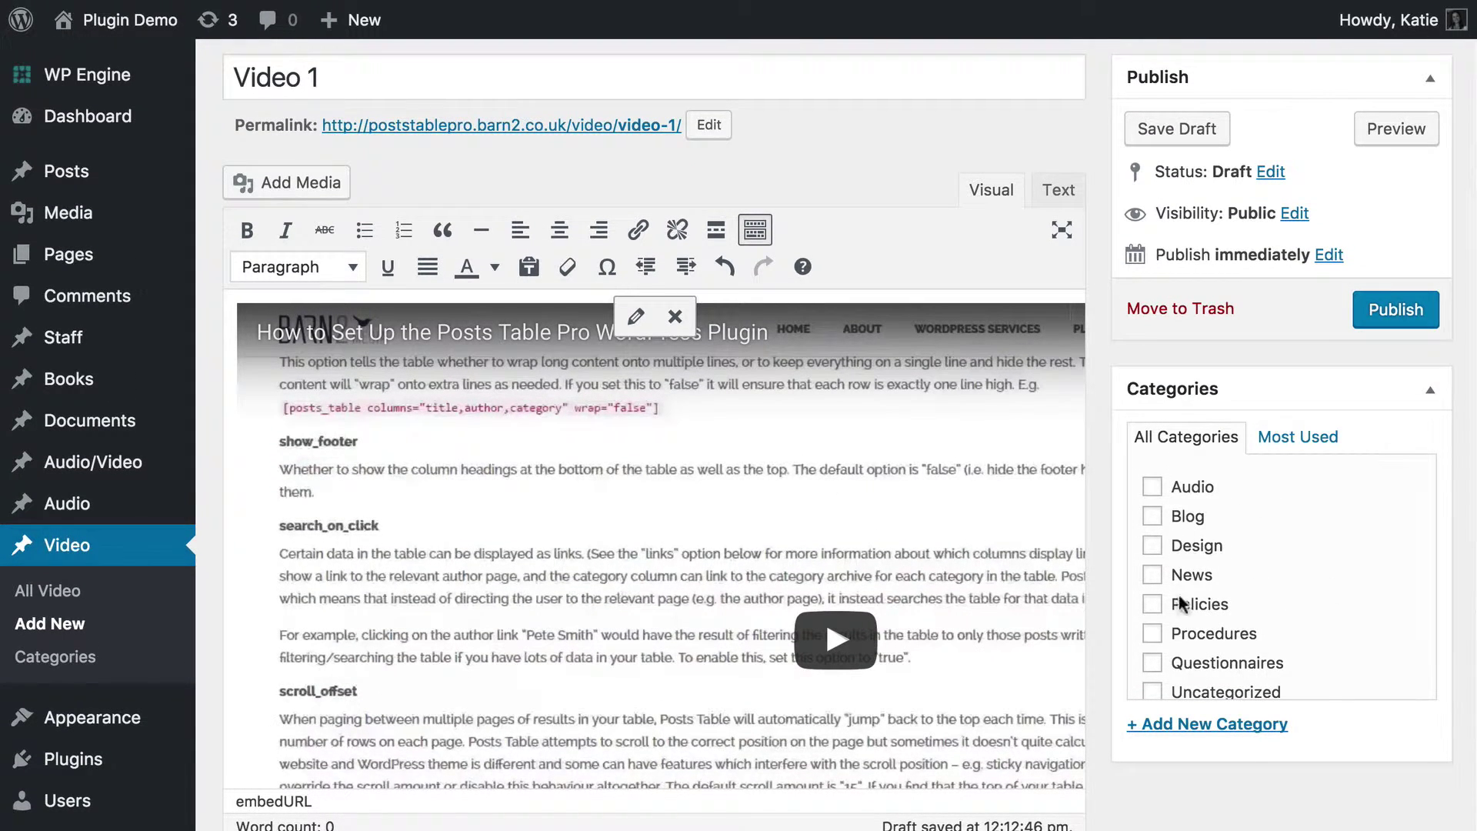
scroll(1175, 637, "down", 1)
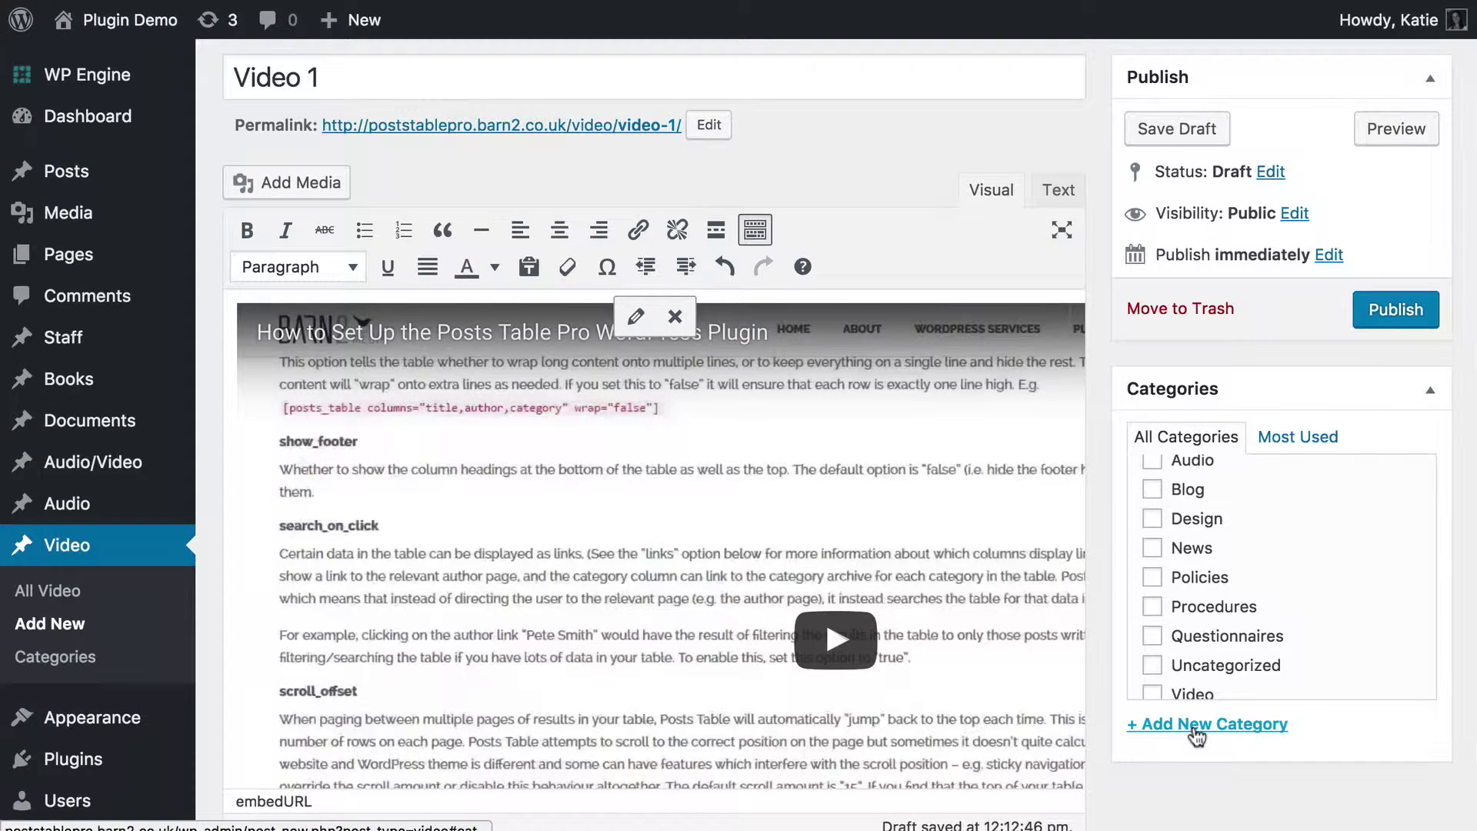
left_click(1153, 521)
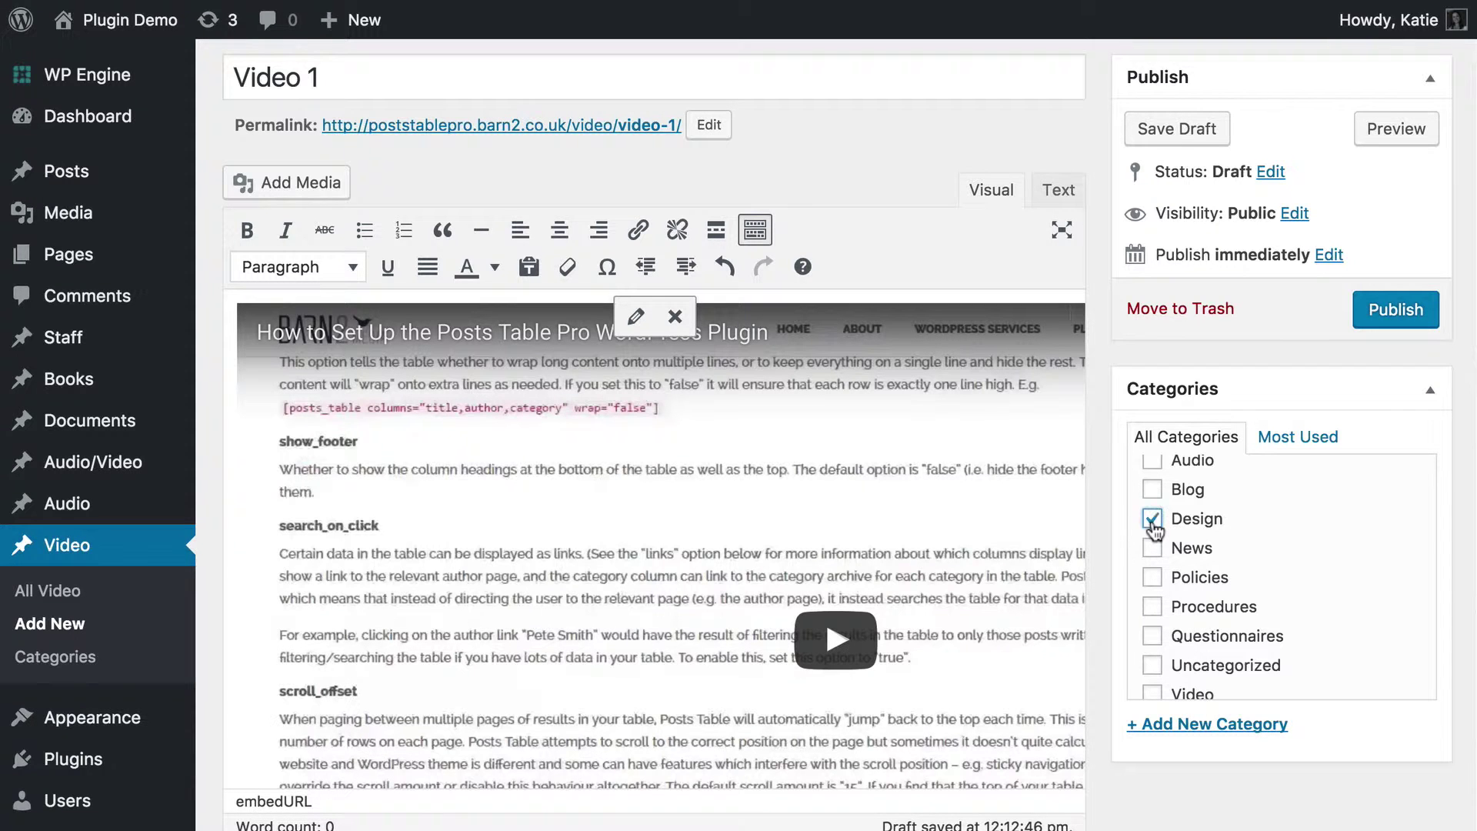
left_click(1152, 692)
scroll(1263, 548, "up", 3)
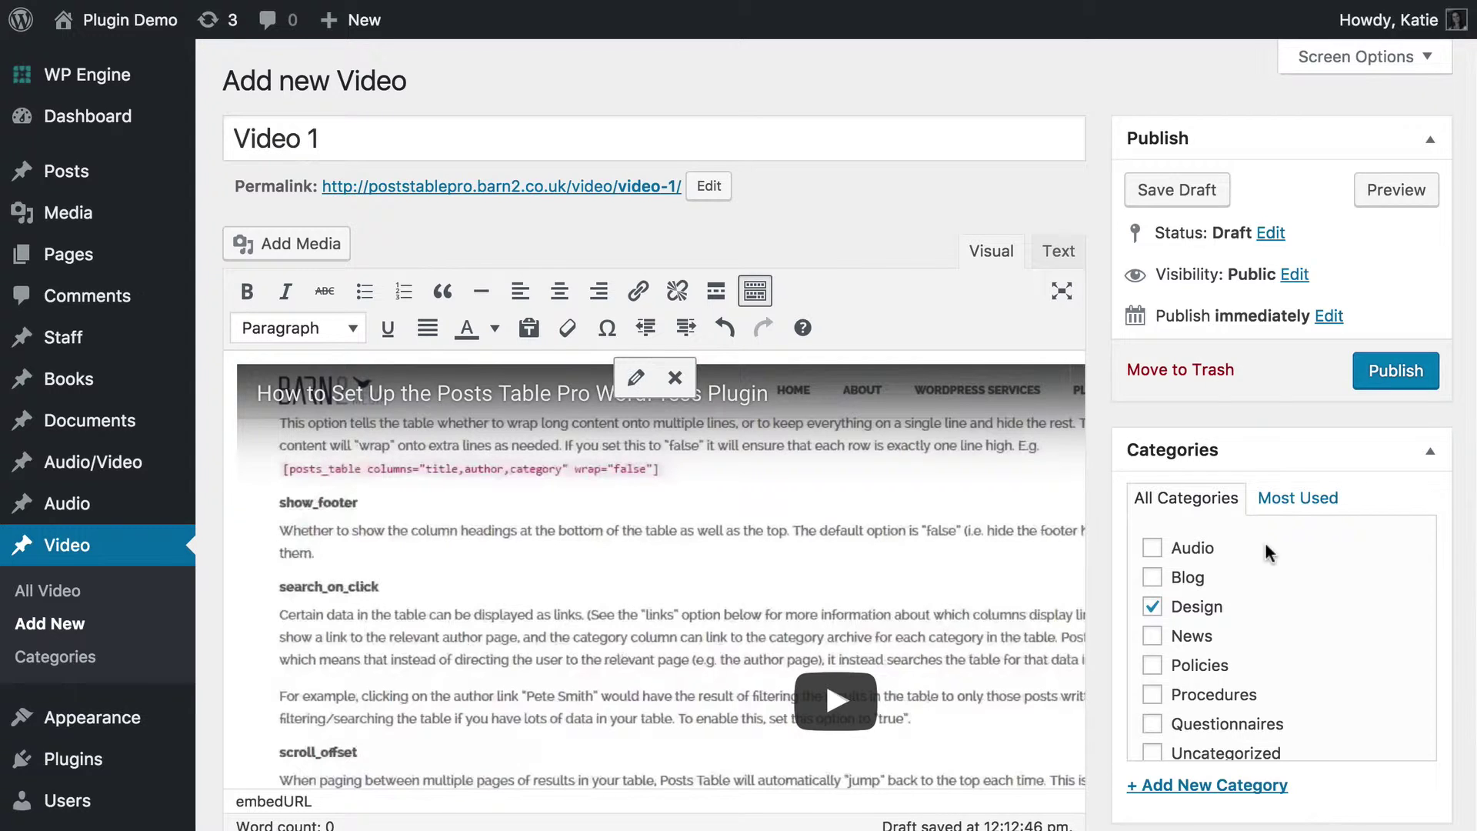
left_click(1390, 374)
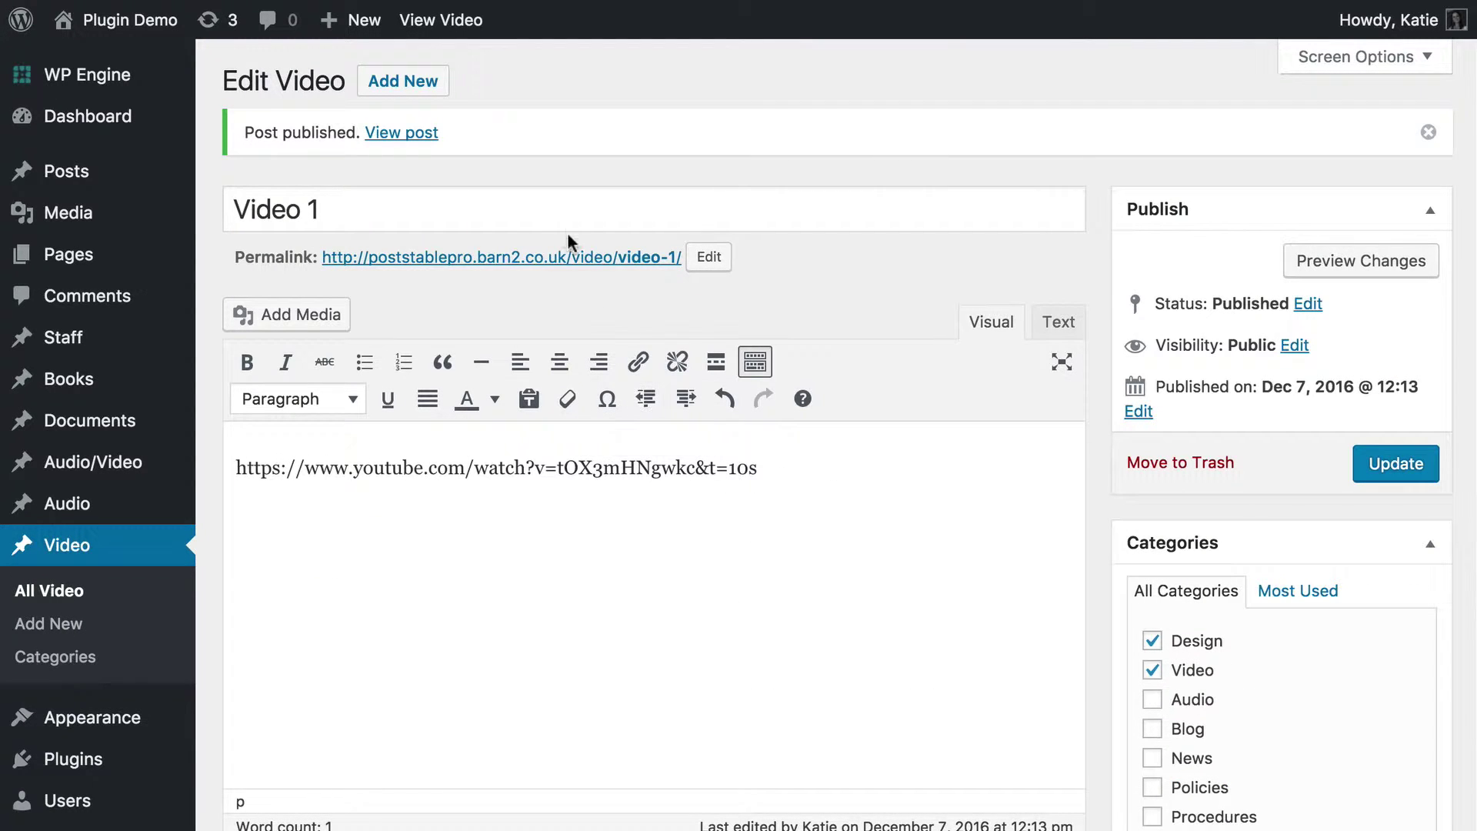
Start another new Video post and title it "Video 2".
left_click(393, 94)
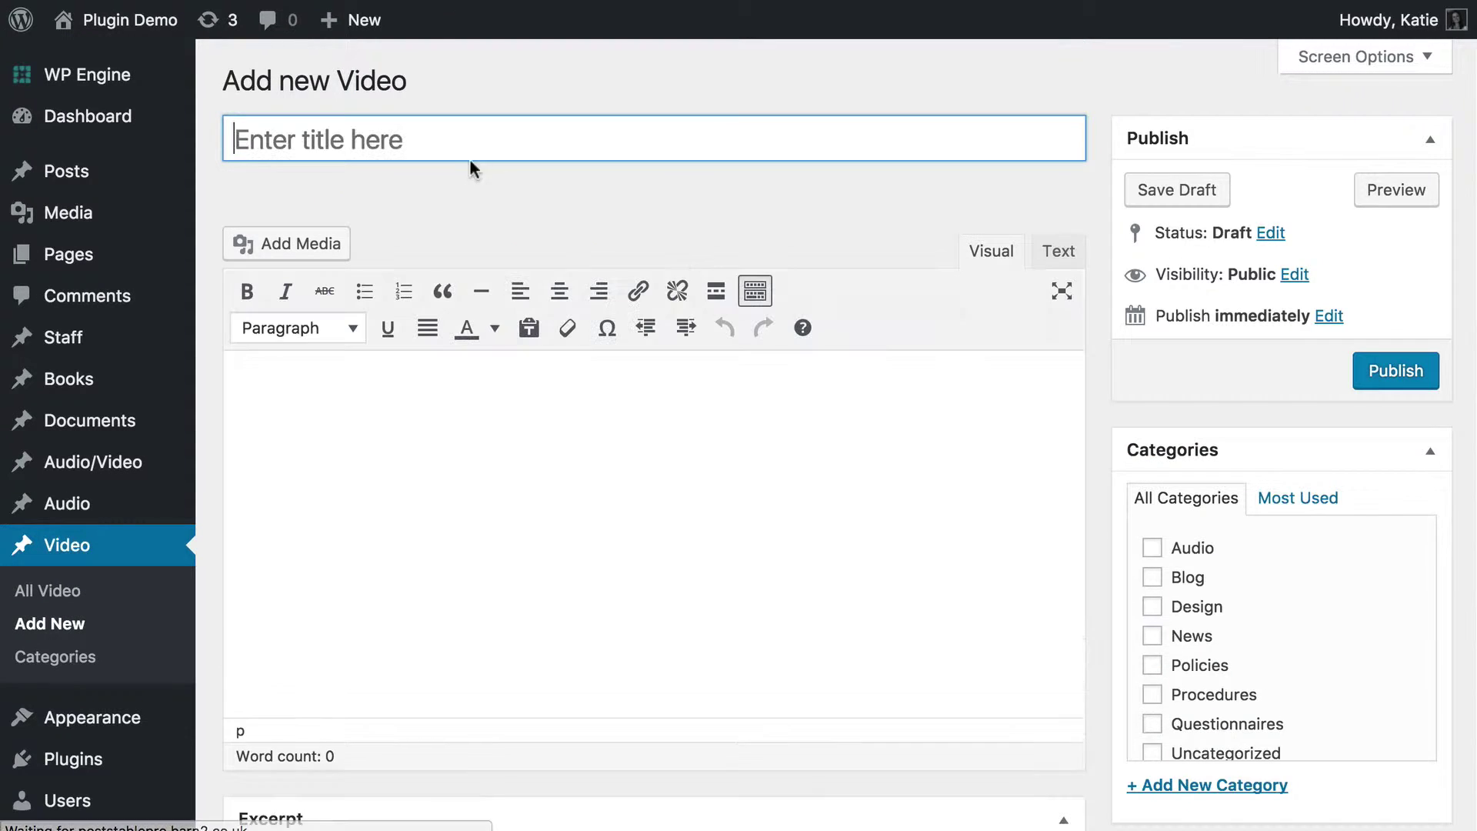
left_click(454, 158)
type("Video 2")
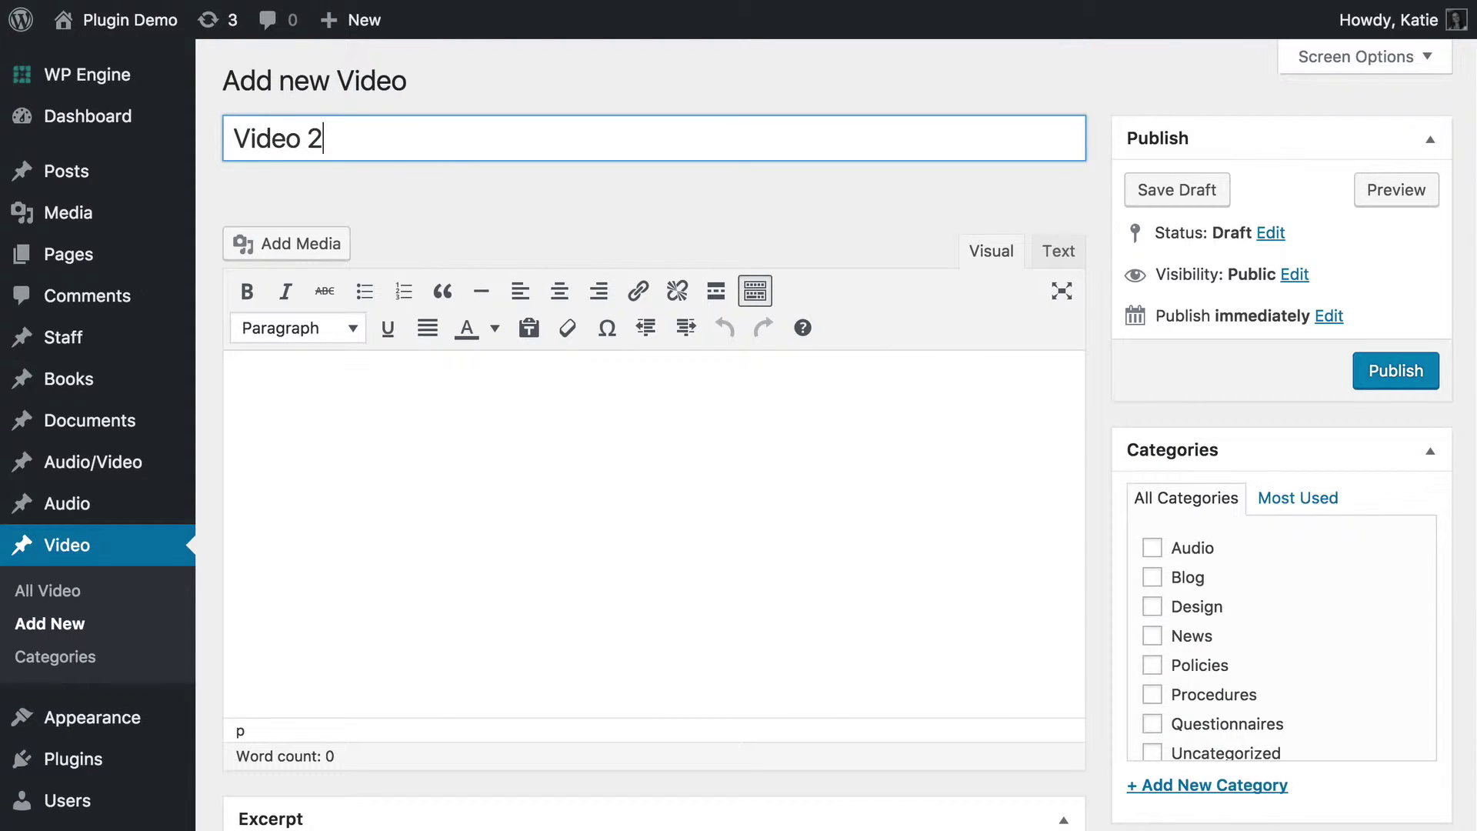
Insert Promo-Video.mp4 from the media library into the post content, using the Embed Media Player display setting.
left_click(437, 419)
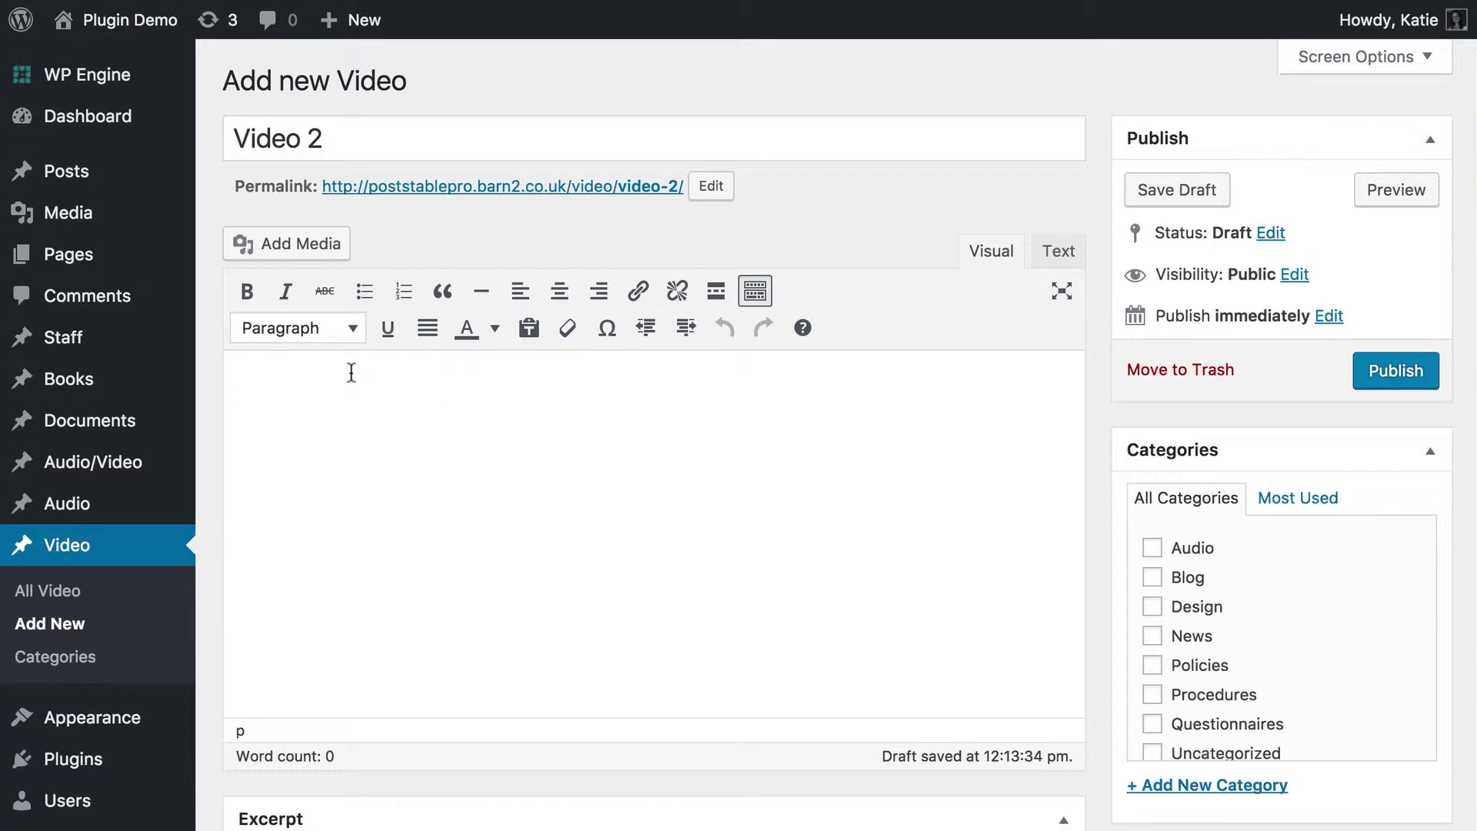
left_click(293, 240)
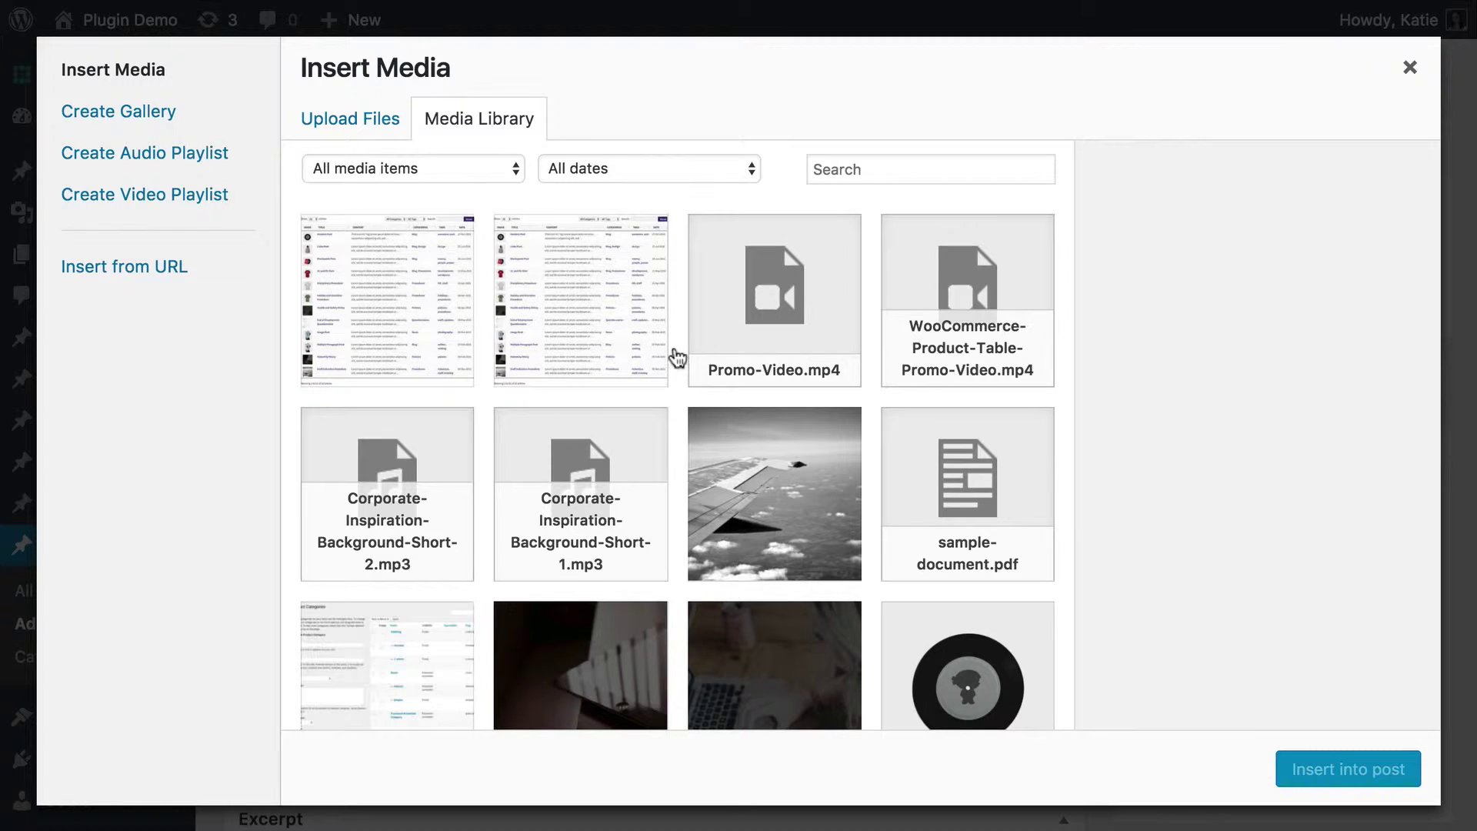
left_click(381, 121)
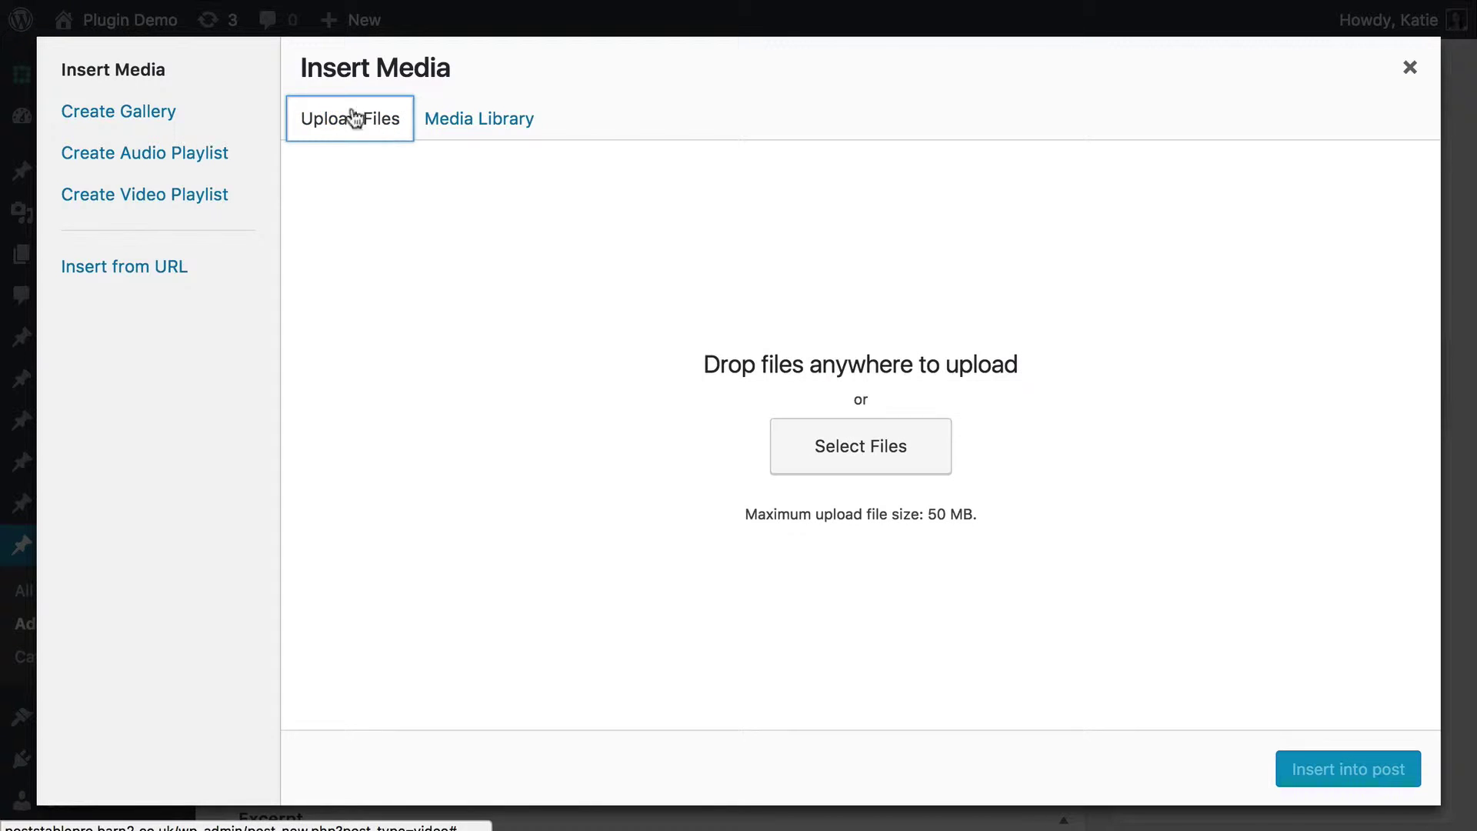
left_click(478, 121)
left_click(796, 323)
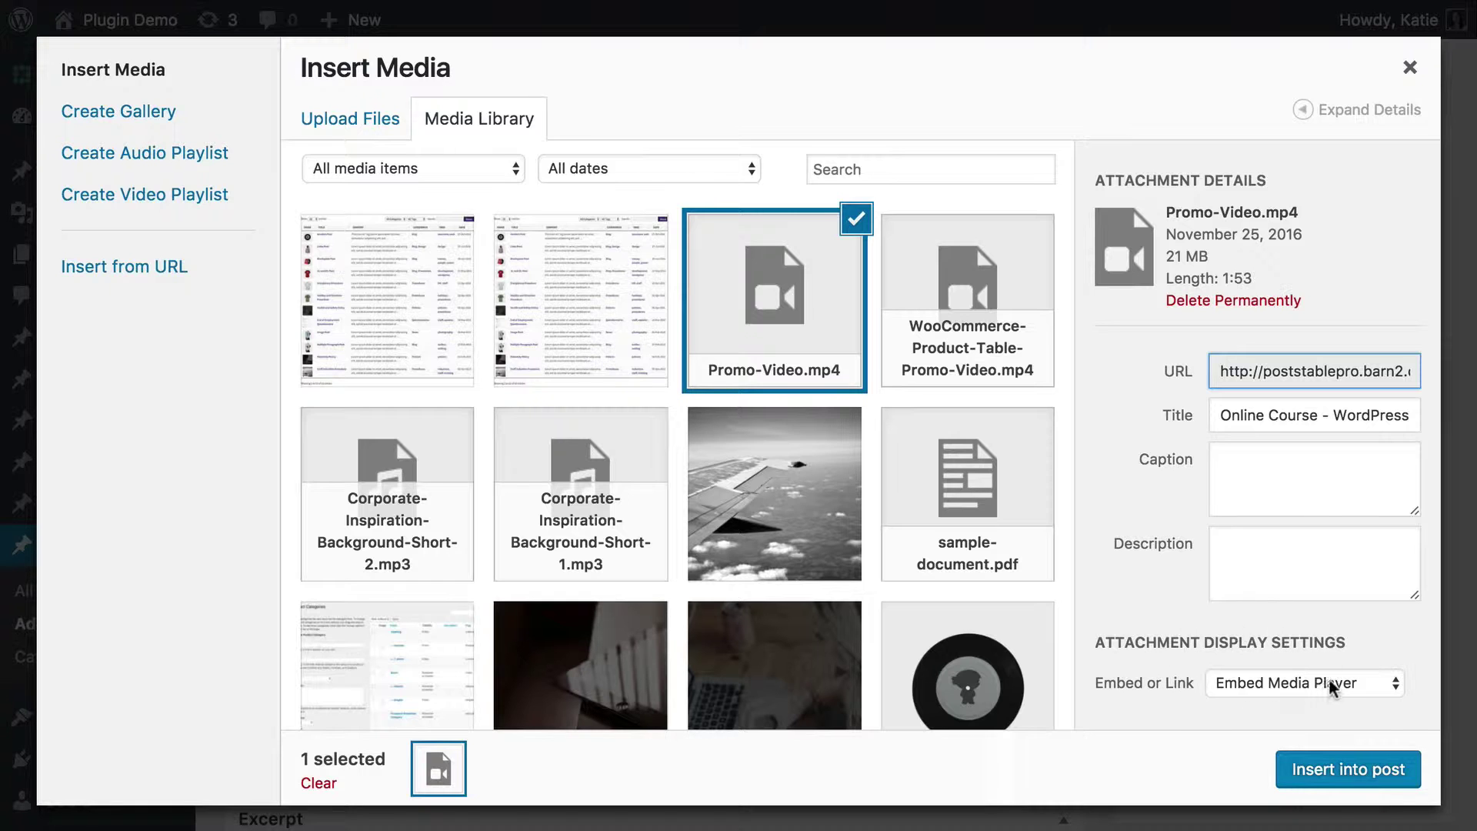
left_click(1298, 683)
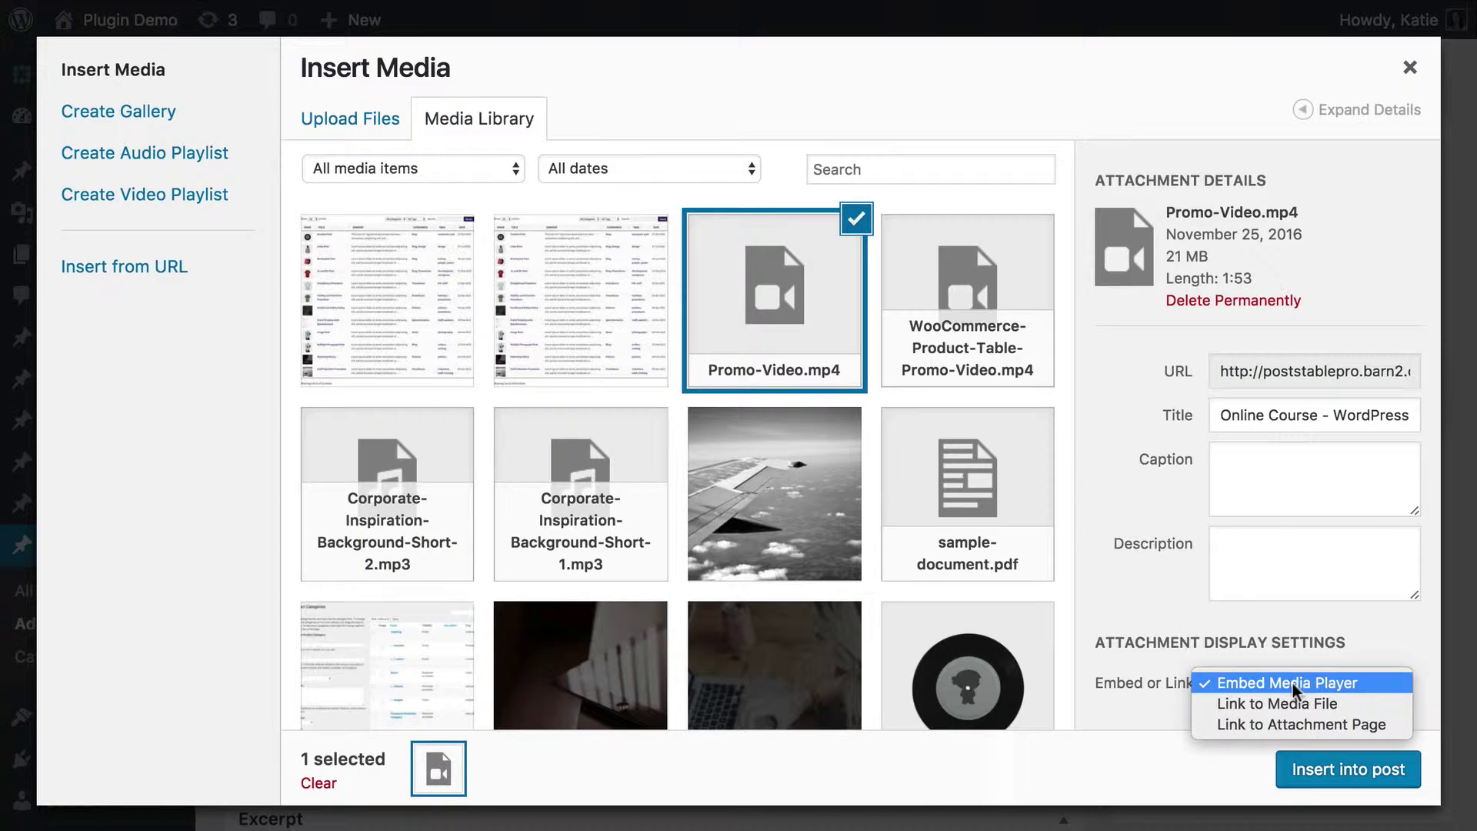
left_click(1293, 683)
left_click(1306, 768)
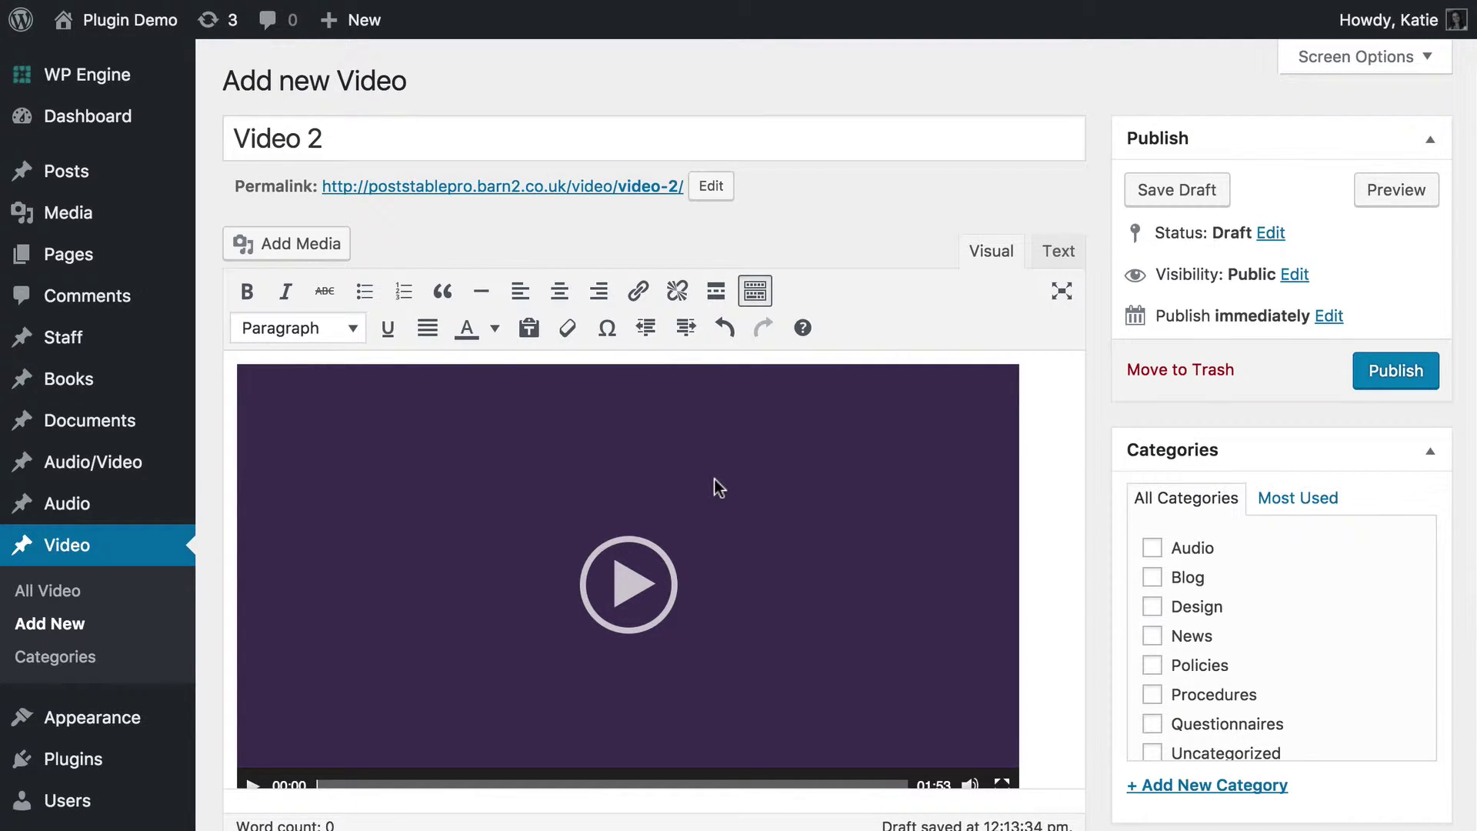
Enter "This is a video uploaded directly to my website." as the post's excerpt.
scroll(717, 486, "down", 3)
scroll(718, 486, "down", 1)
left_click(491, 728)
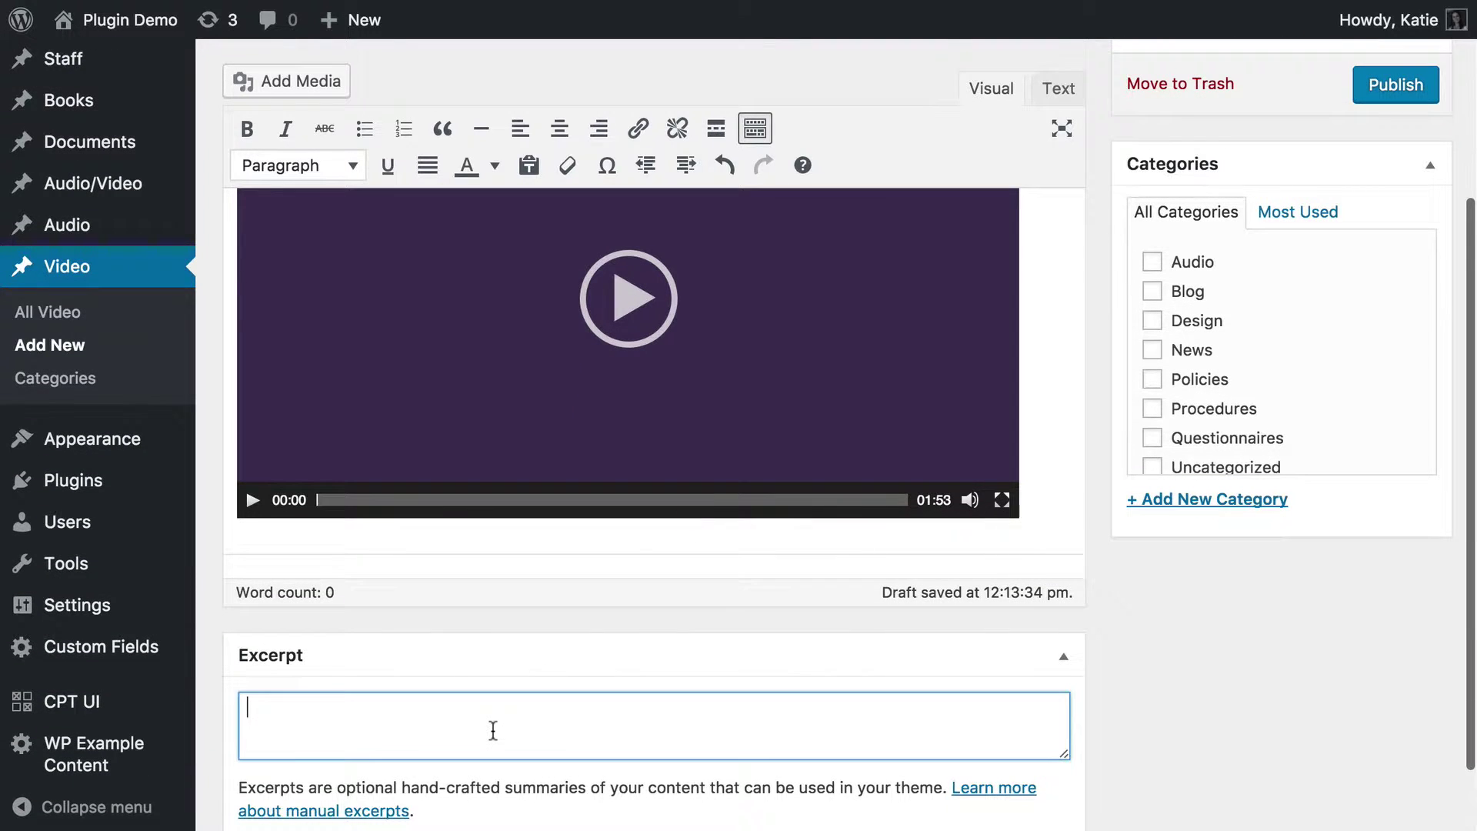
type("This is an")
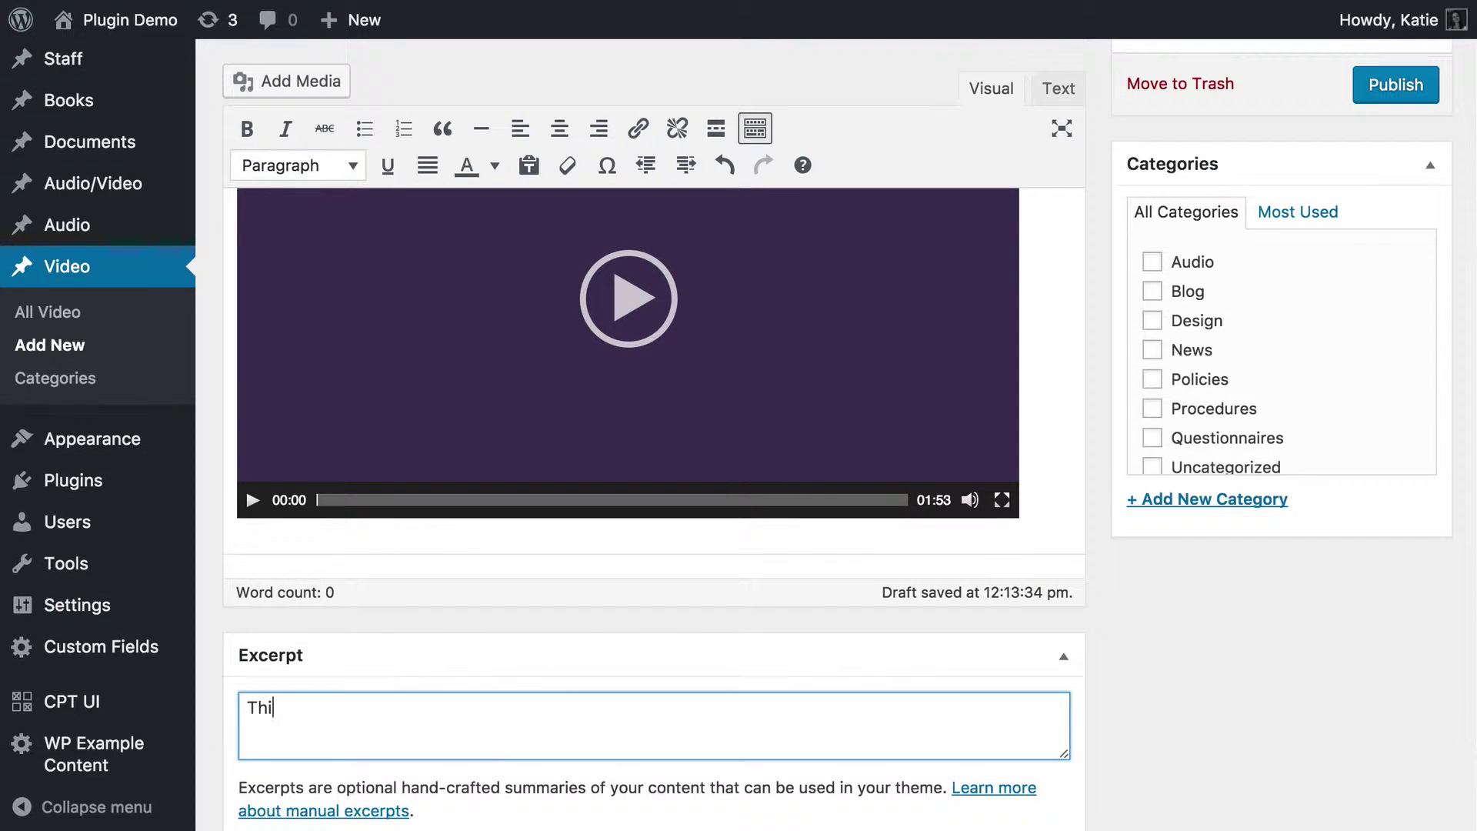
key("BackSpace")
type("video uplaoded")
key("BackSpace")
key("BackSpace")
key("BackSpace")
key("BackSpace")
key("BackSpace")
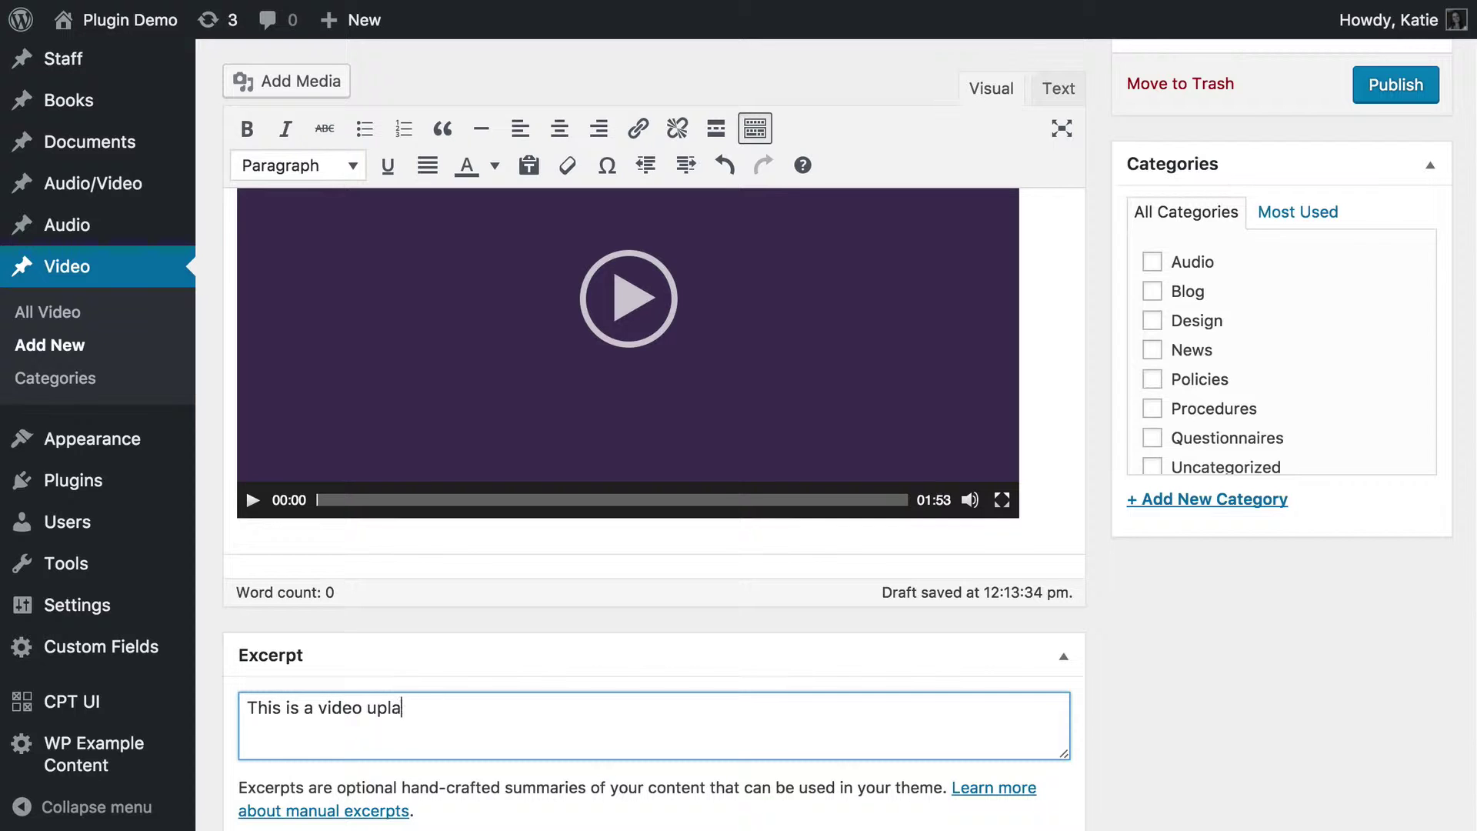
type("oaded directly to my website.")
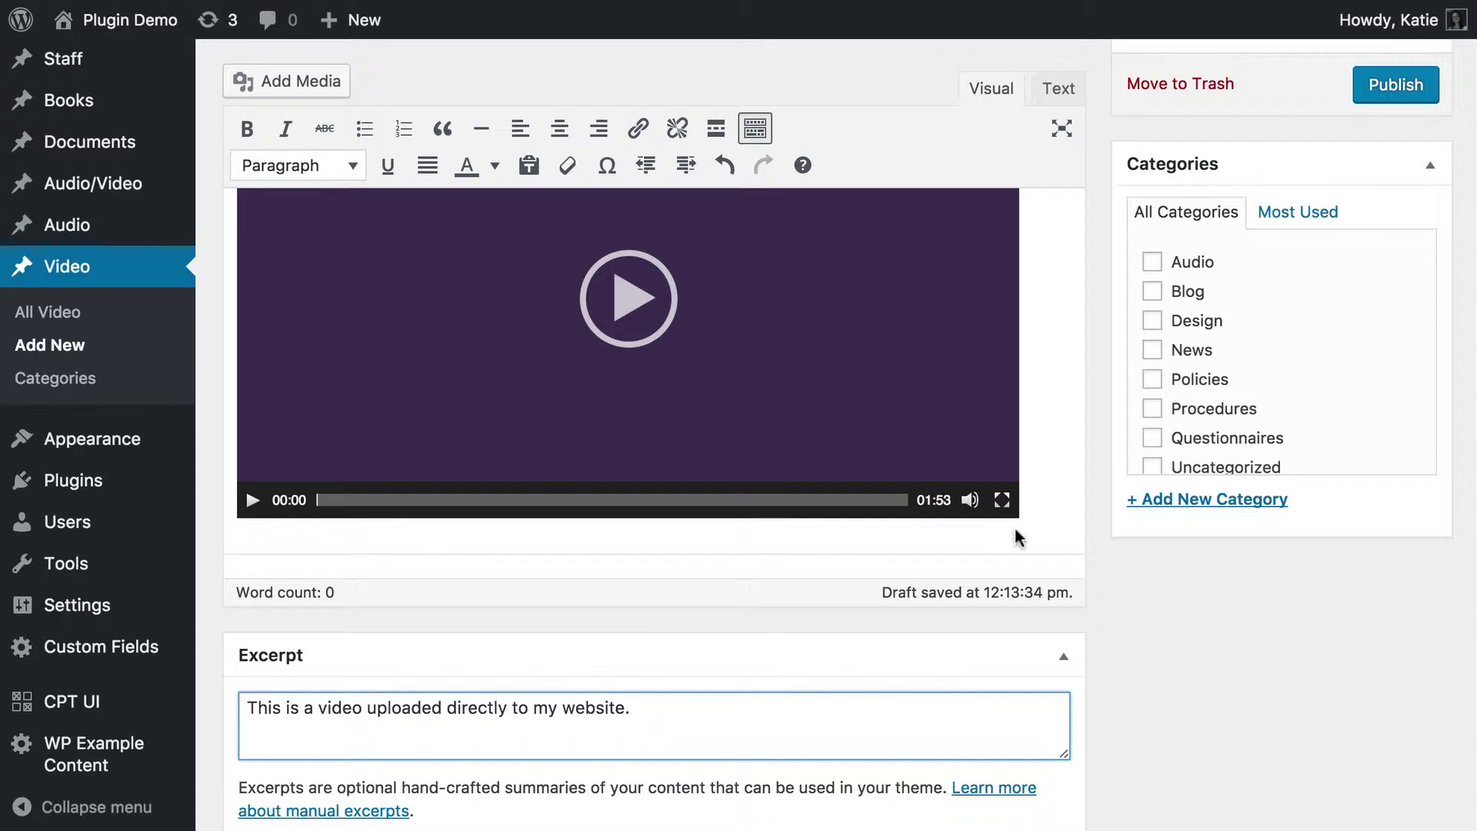
Assign the News and Video categories to the Video 2 post and publish it.
scroll(1161, 438, "down", 2)
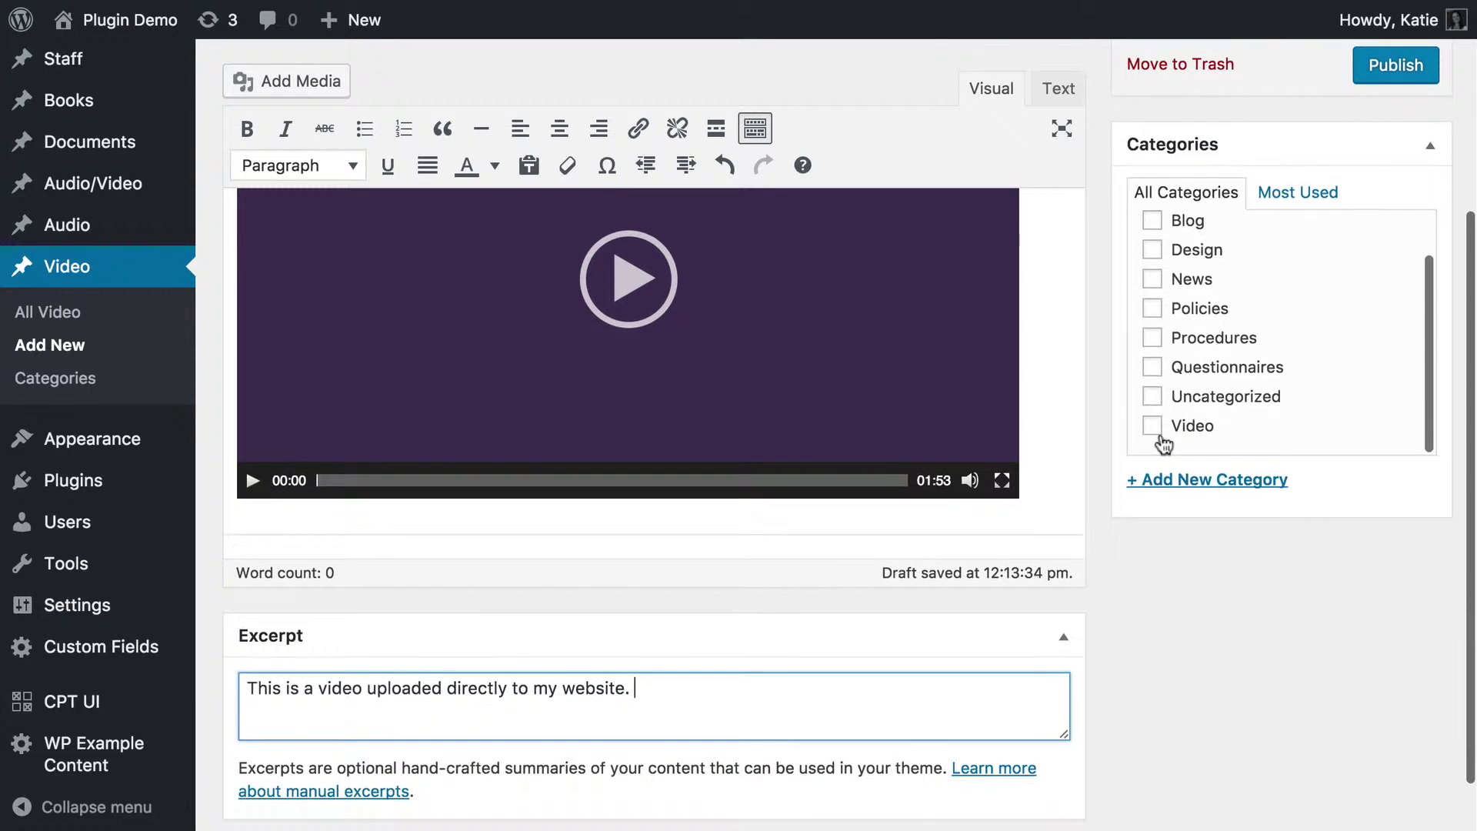
left_click(1152, 278)
scroll(1157, 427, "up", 5)
scroll(1162, 419, "up", 3)
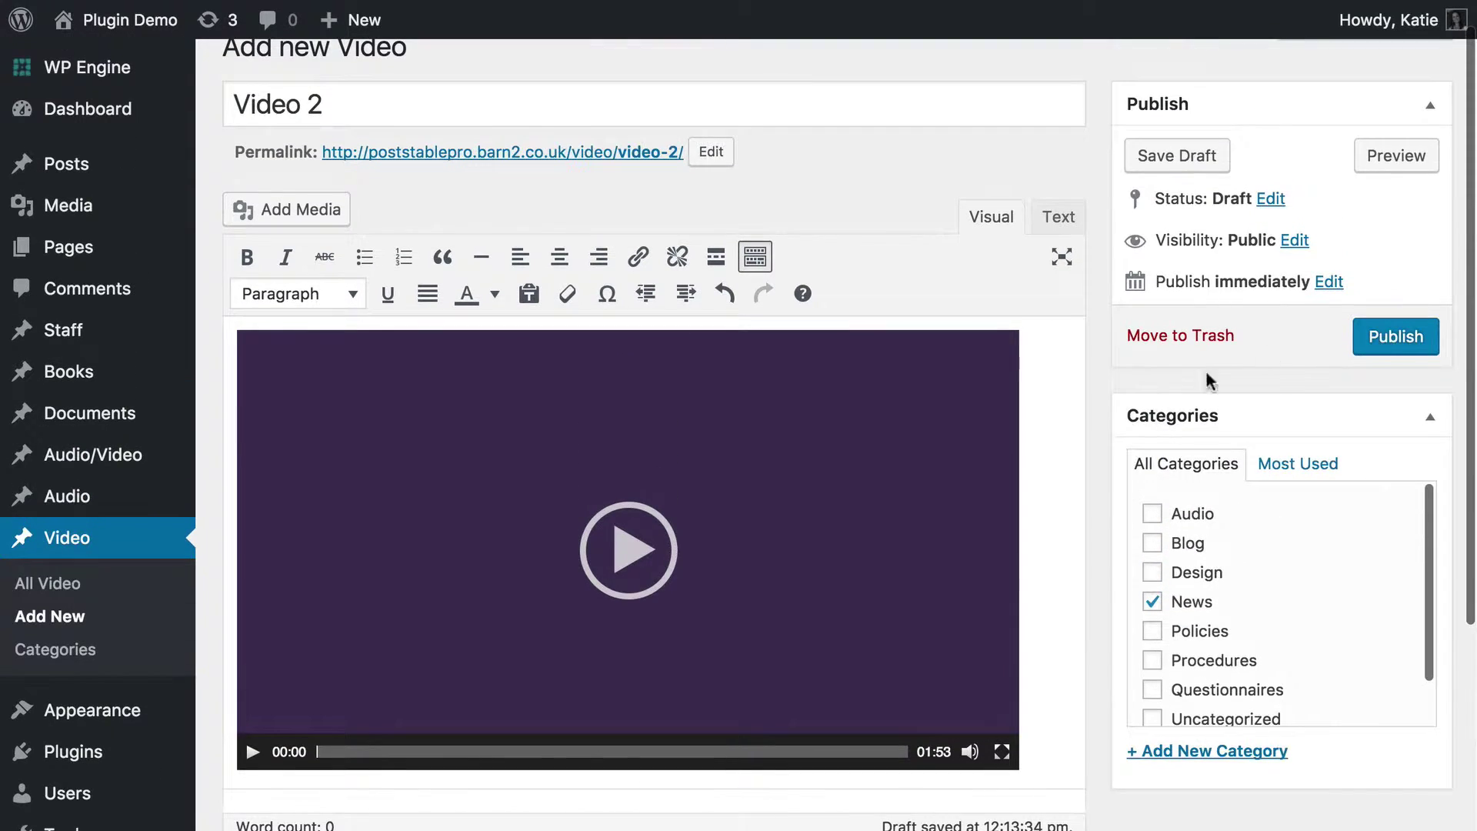
left_click(1384, 340)
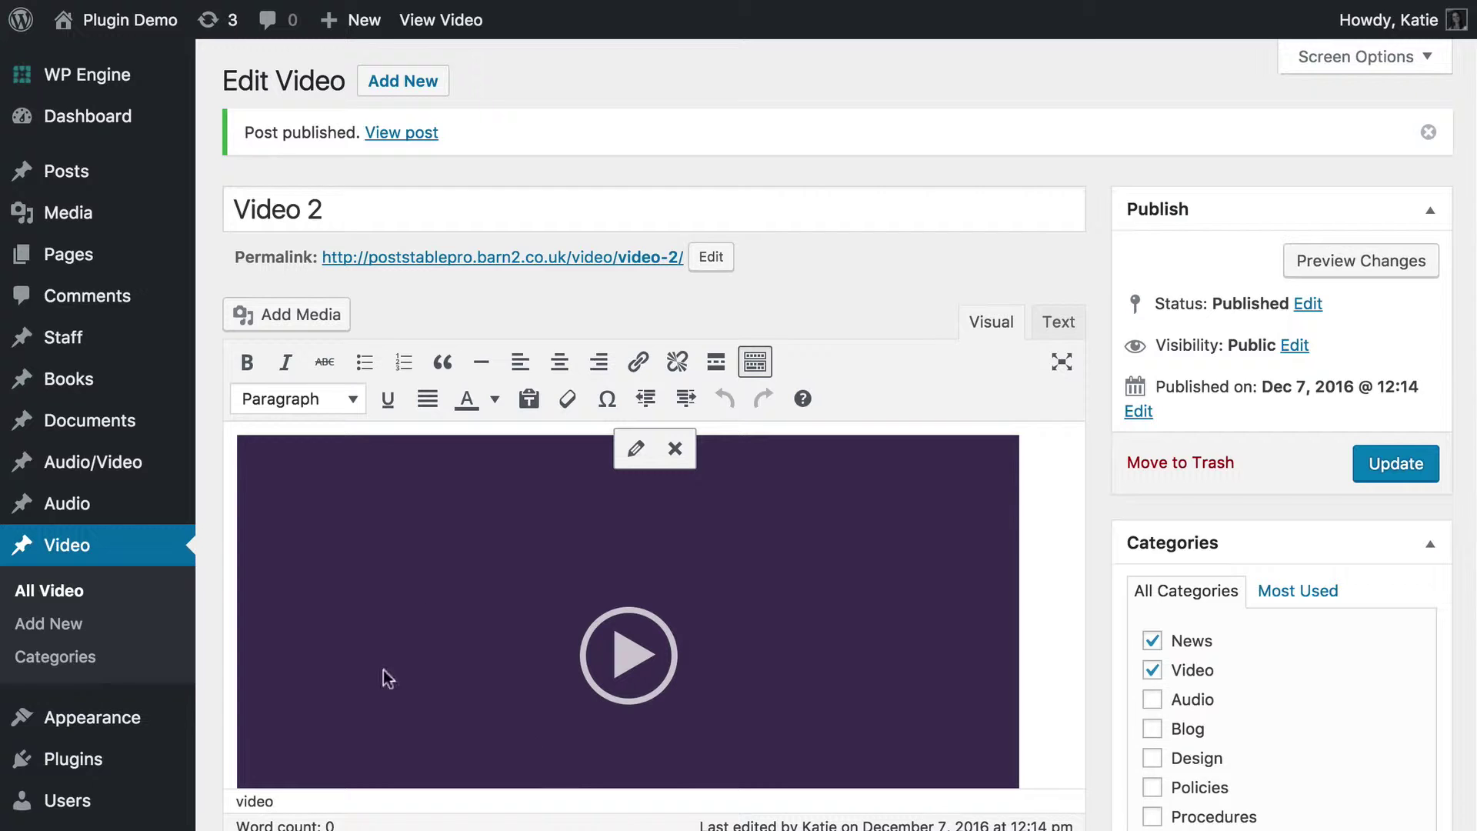
left_click(514, 713)
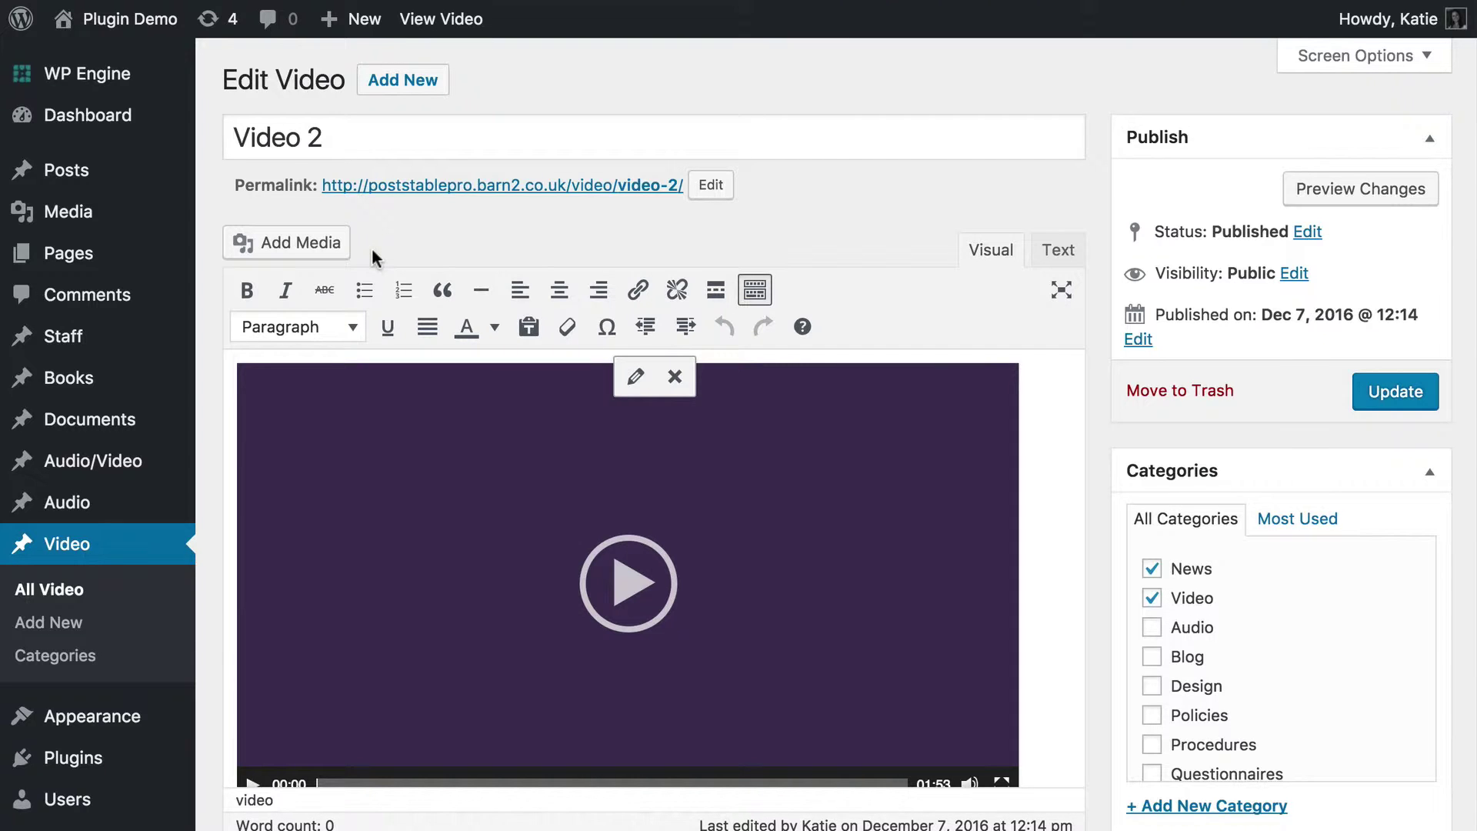
Create a new page titled "Video Gallery".
mouse_move(83, 256)
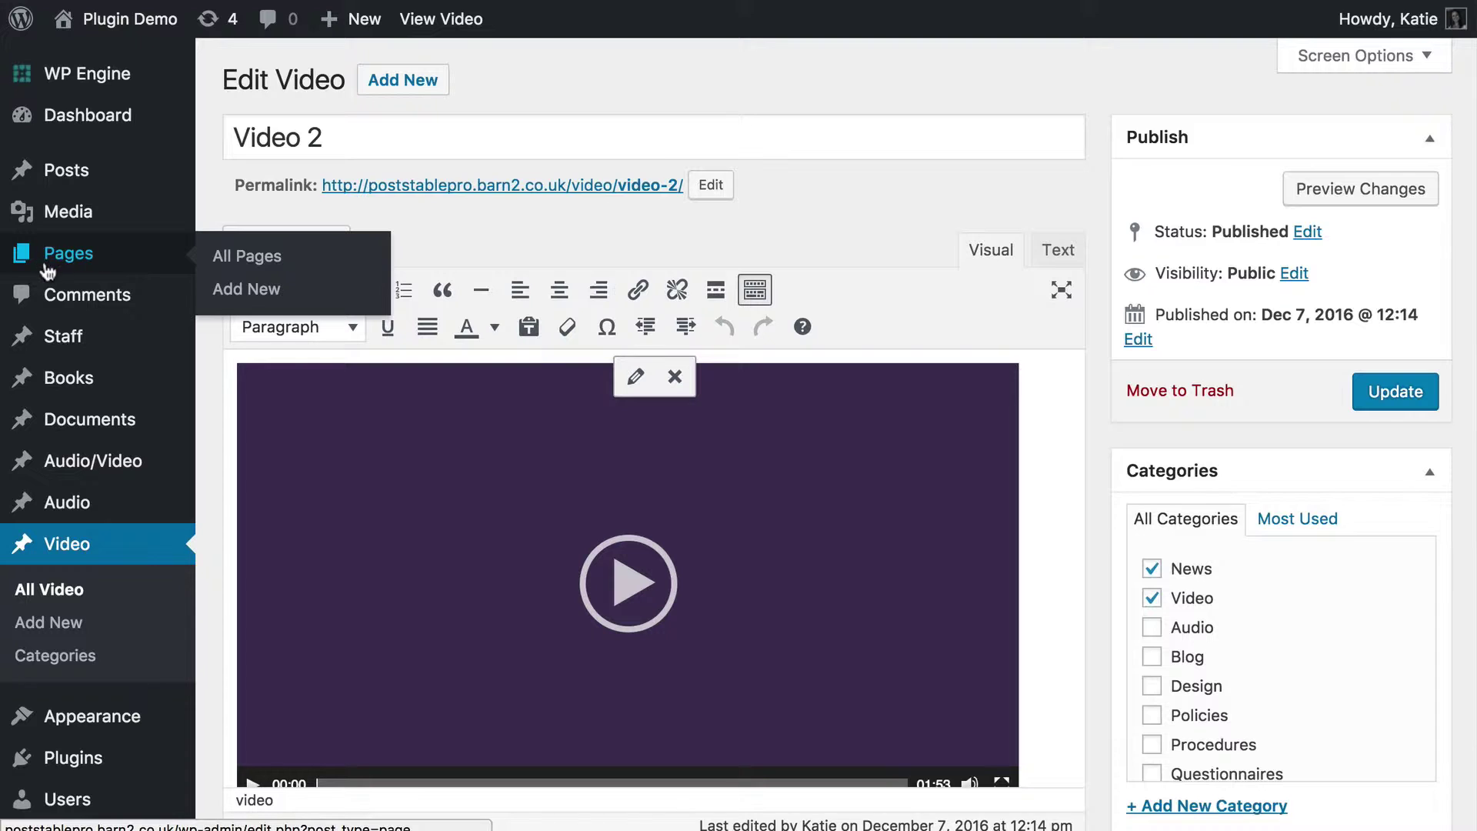
left_click(241, 290)
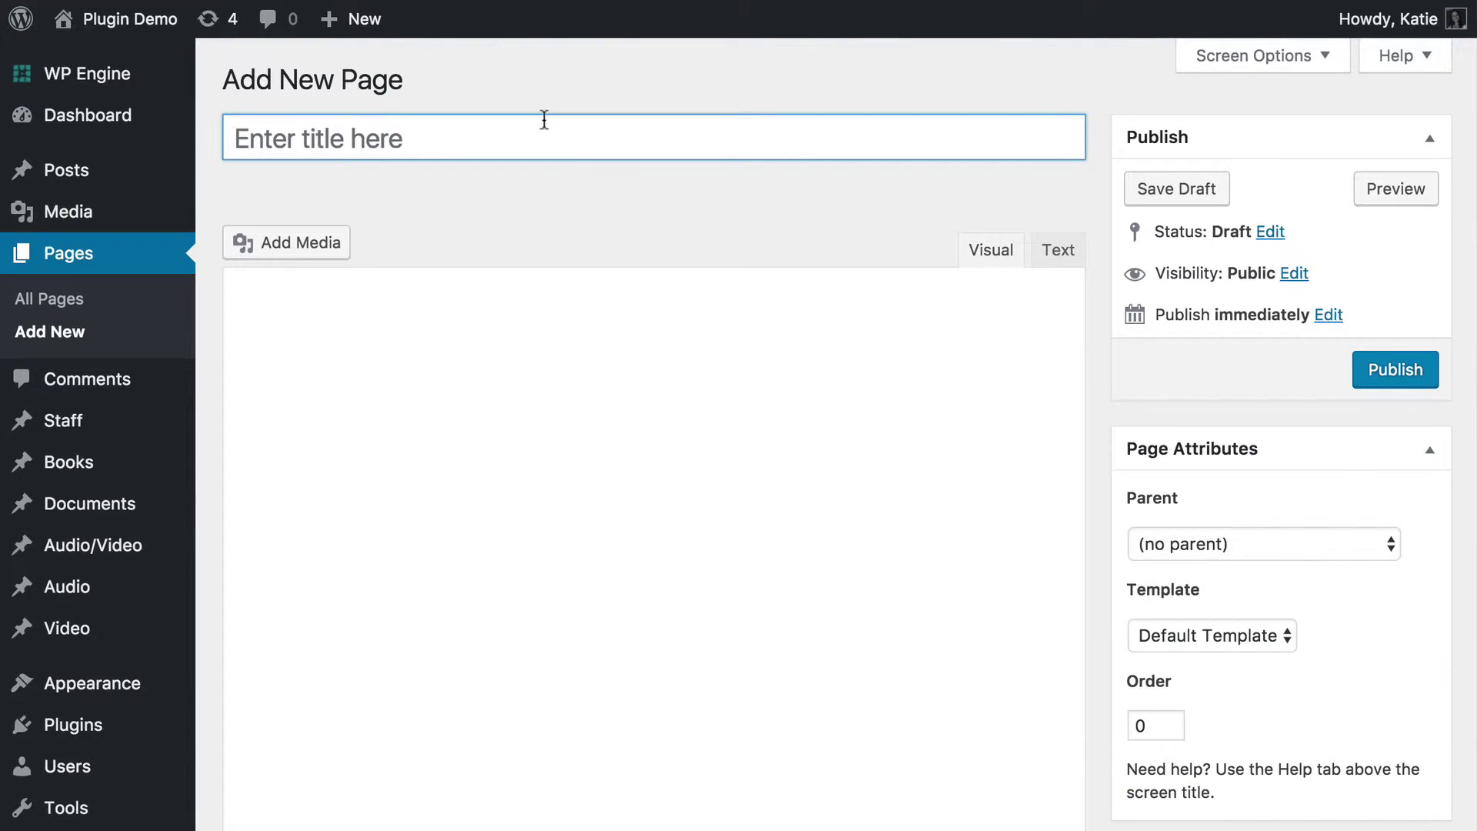
type("Video Gallery")
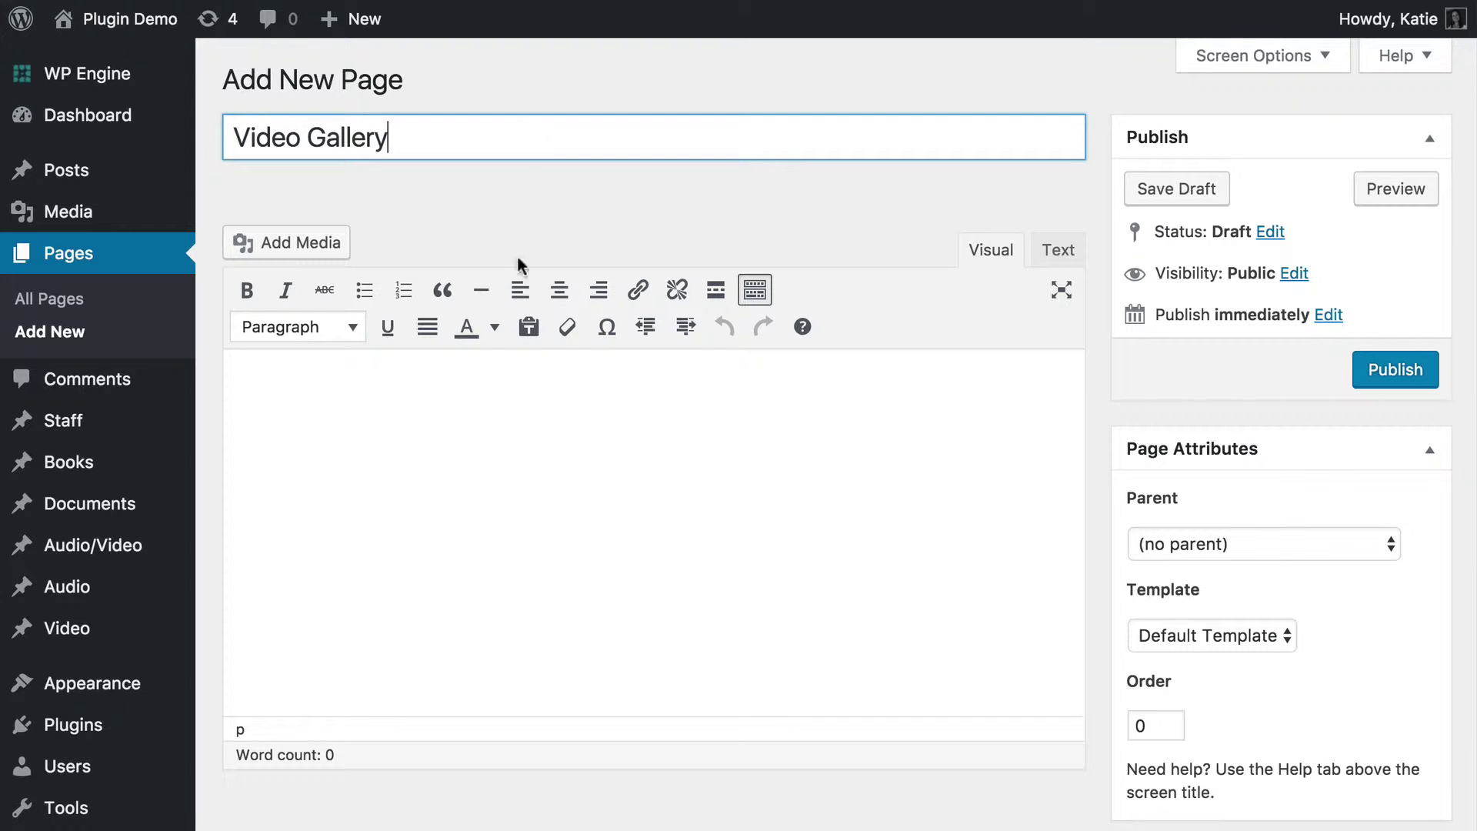
Begin the shortcode [posts_table post_type="video" in the page content to list the Video posts.
left_click(454, 400)
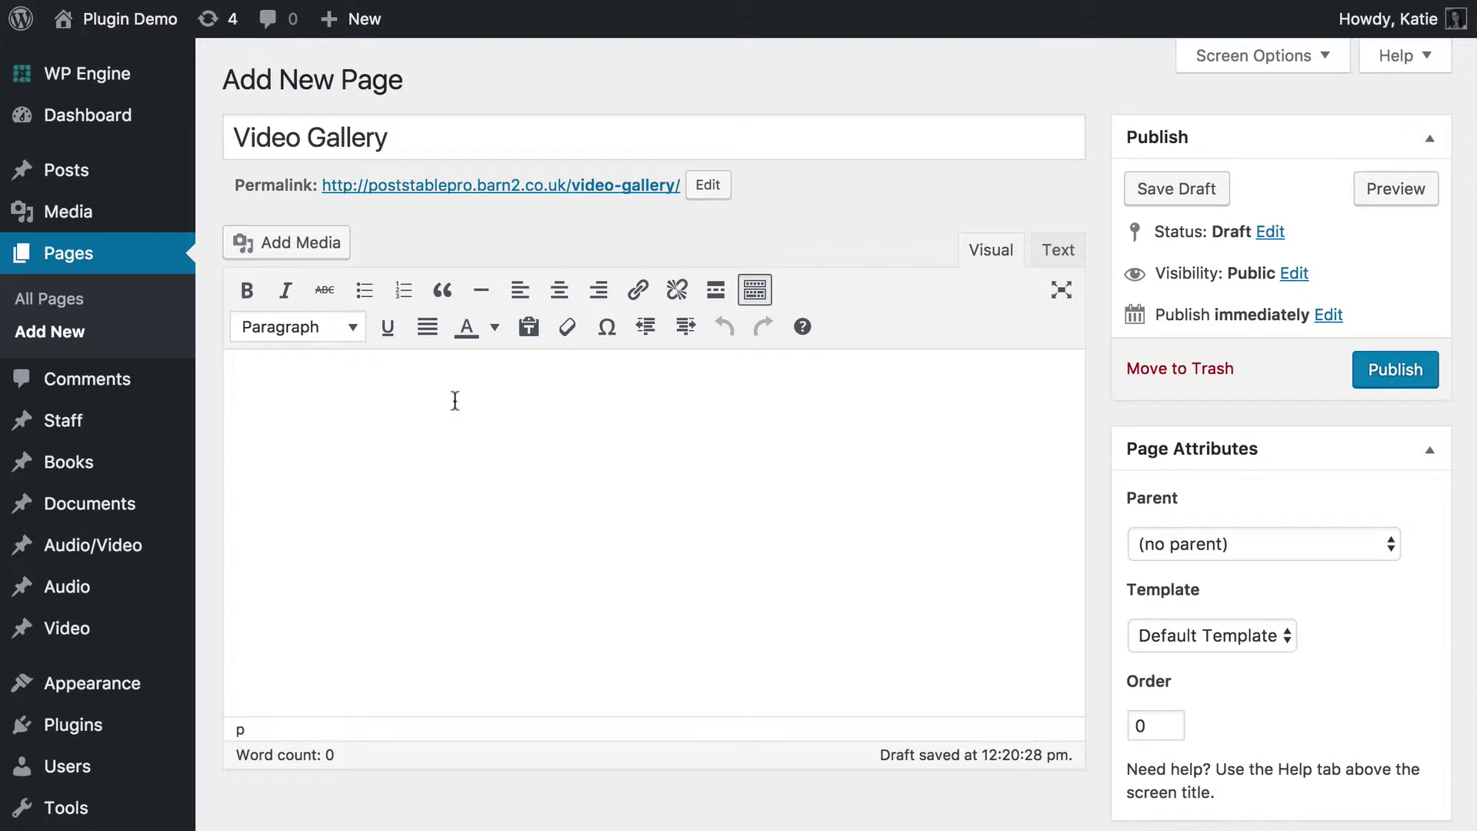
type("[posts_tabe")
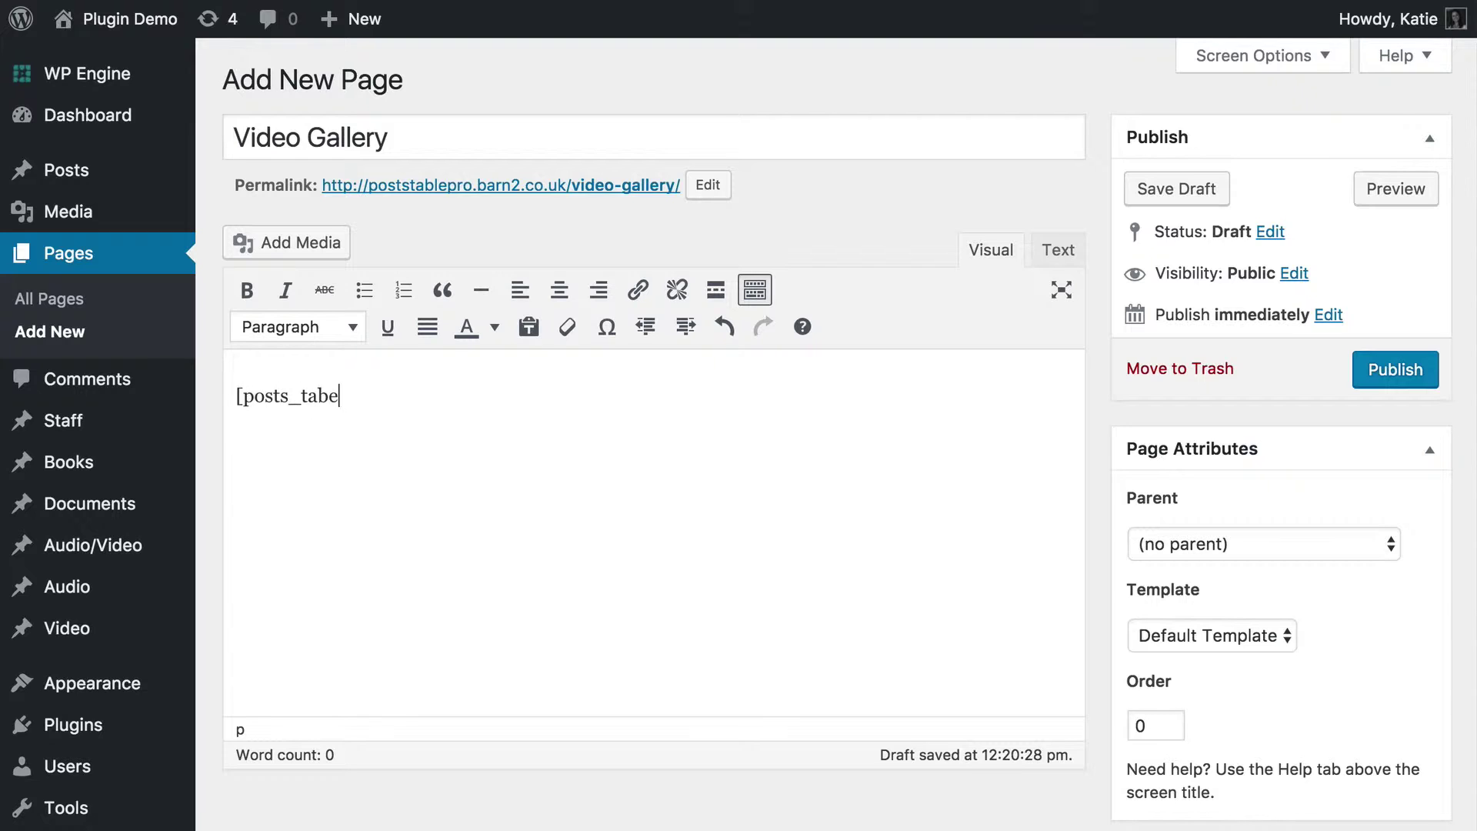
key("BackSpace")
type("le")
mouse_move(80, 178)
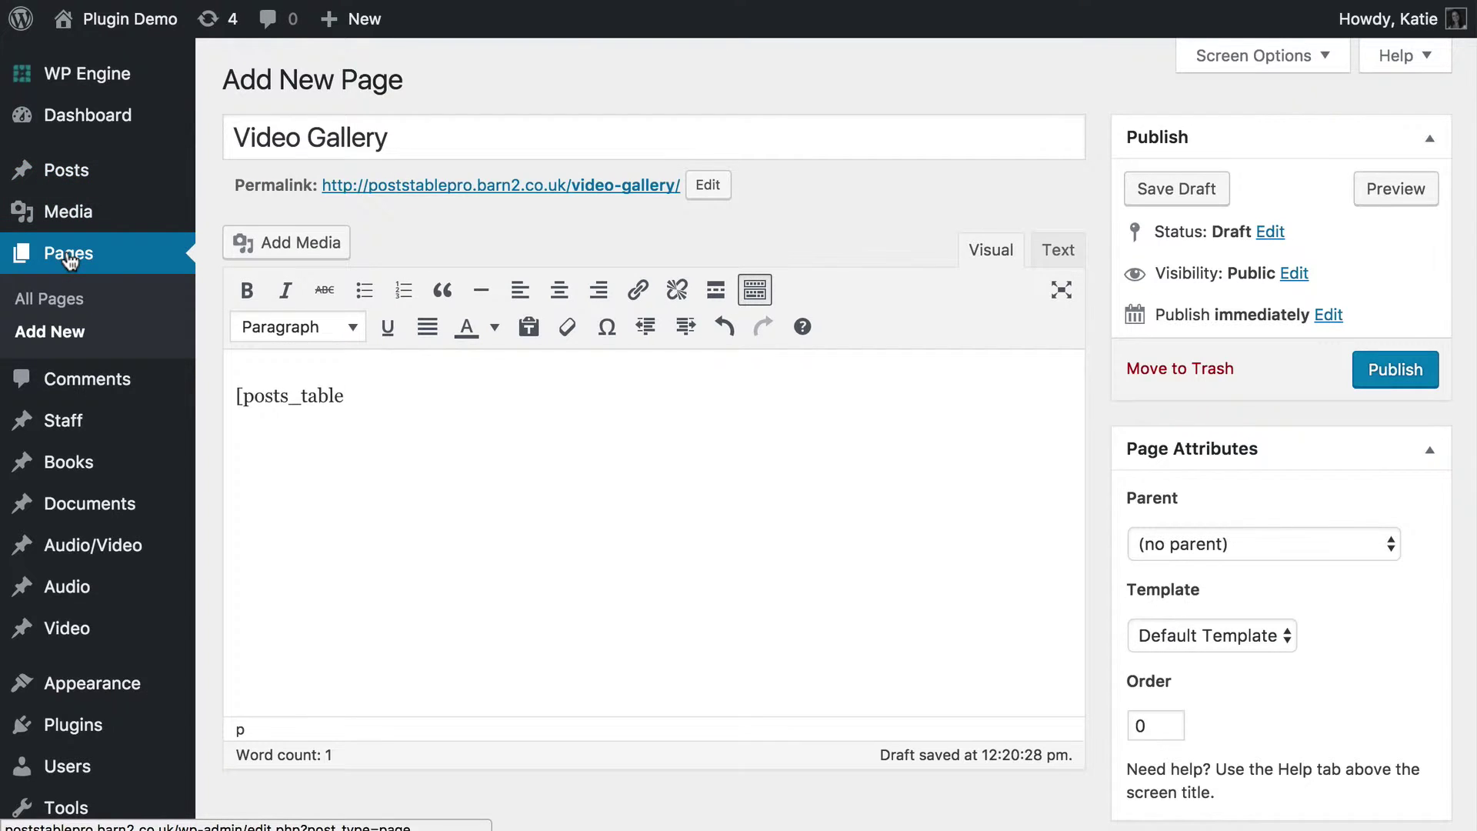
mouse_move(57, 637)
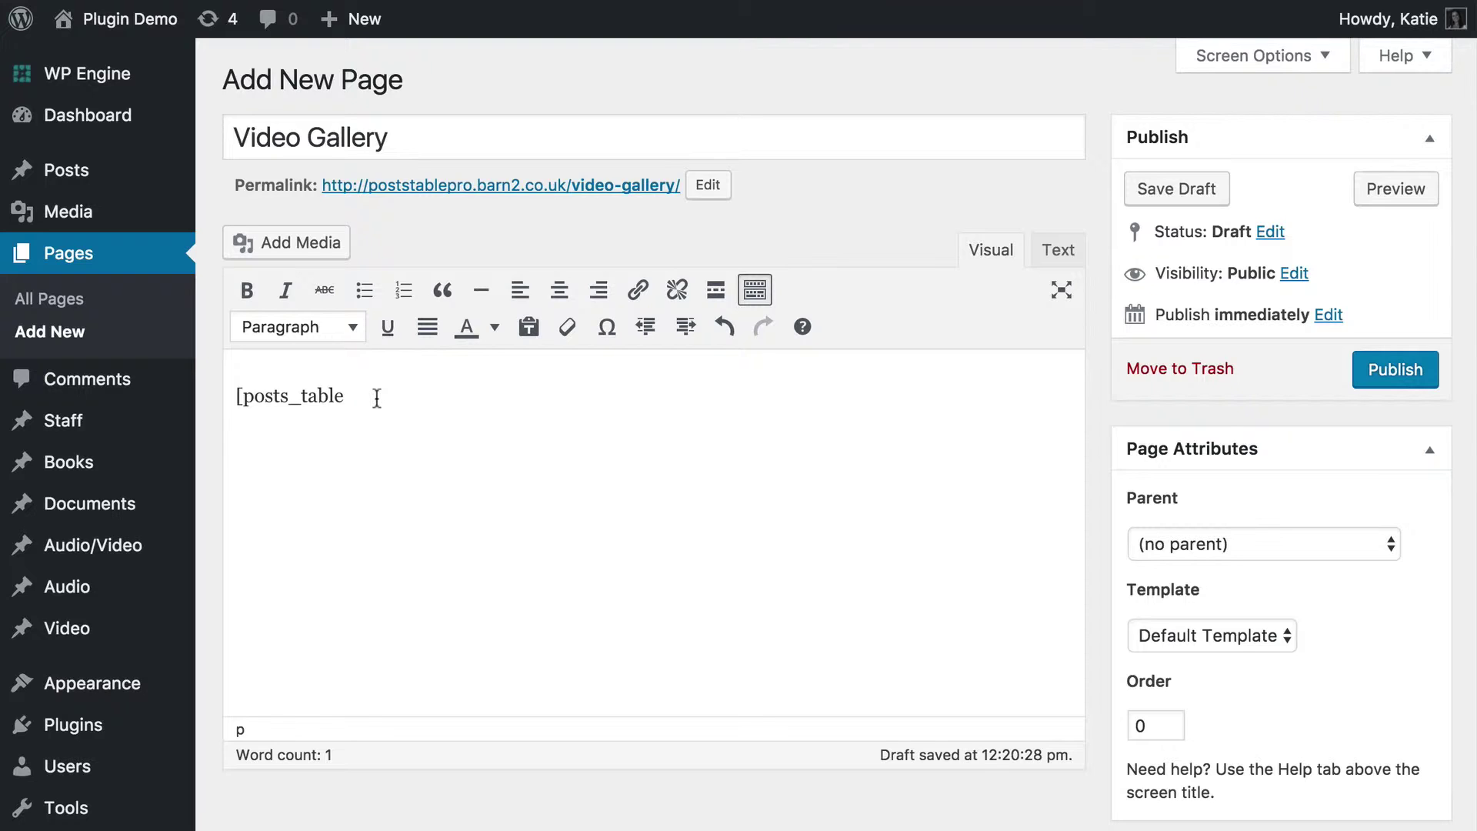
type("post_type=\"video")
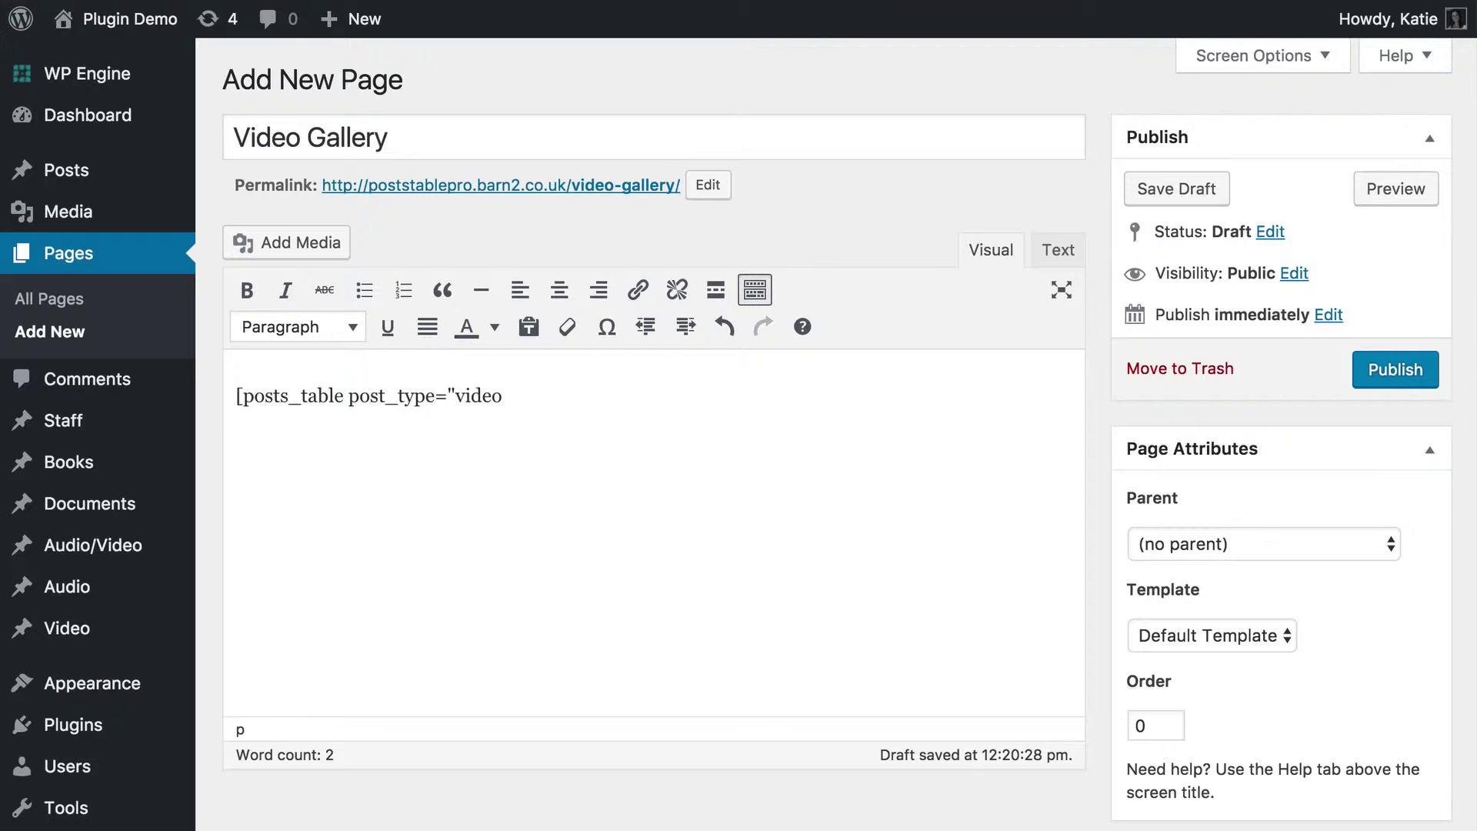
type("\"")
left_click_drag(455, 395, 508, 397)
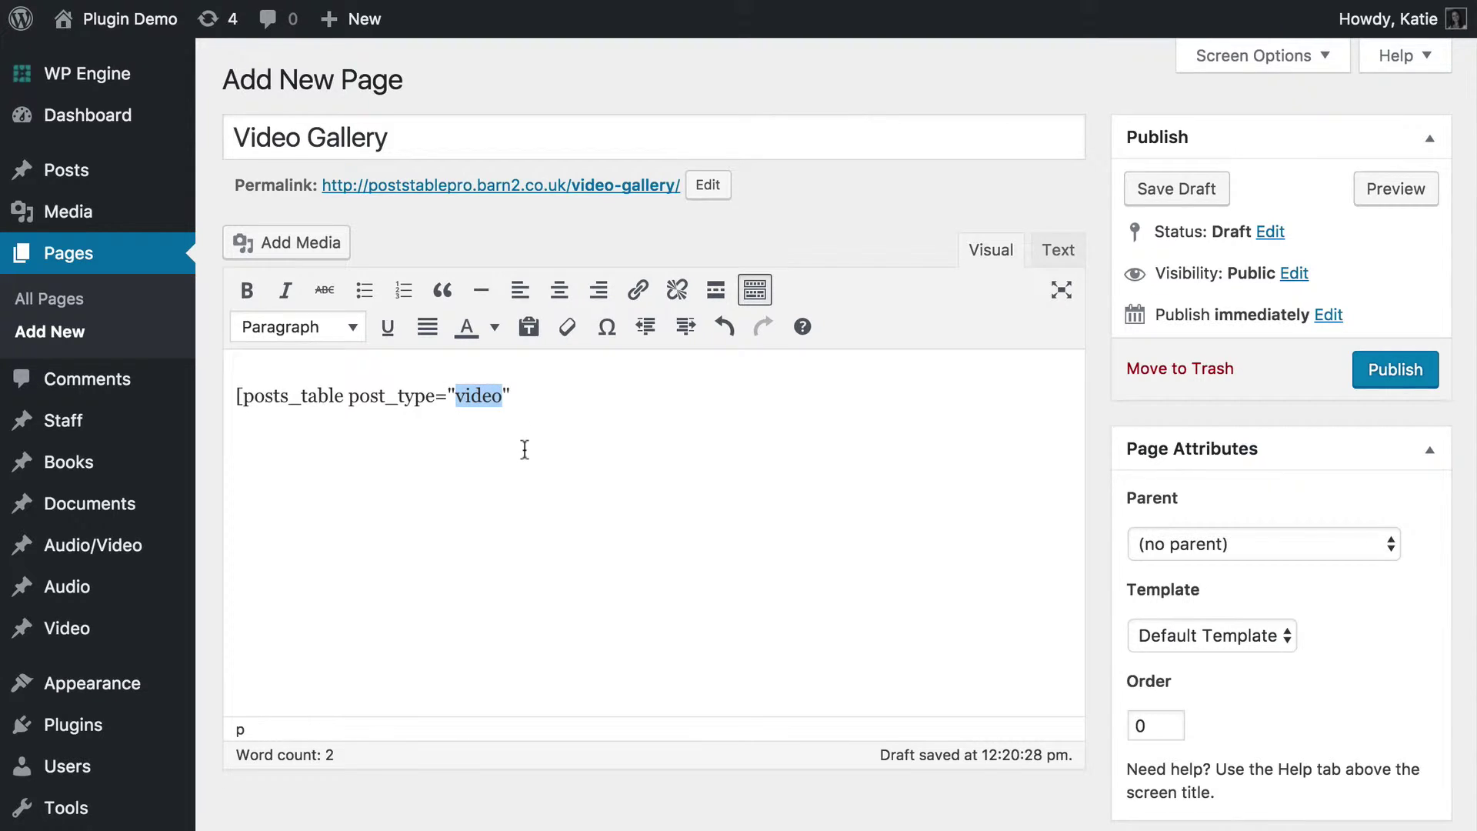
Complete the shortcode with shortcodes="true"] and publish the Video Gallery page.
left_click(527, 383)
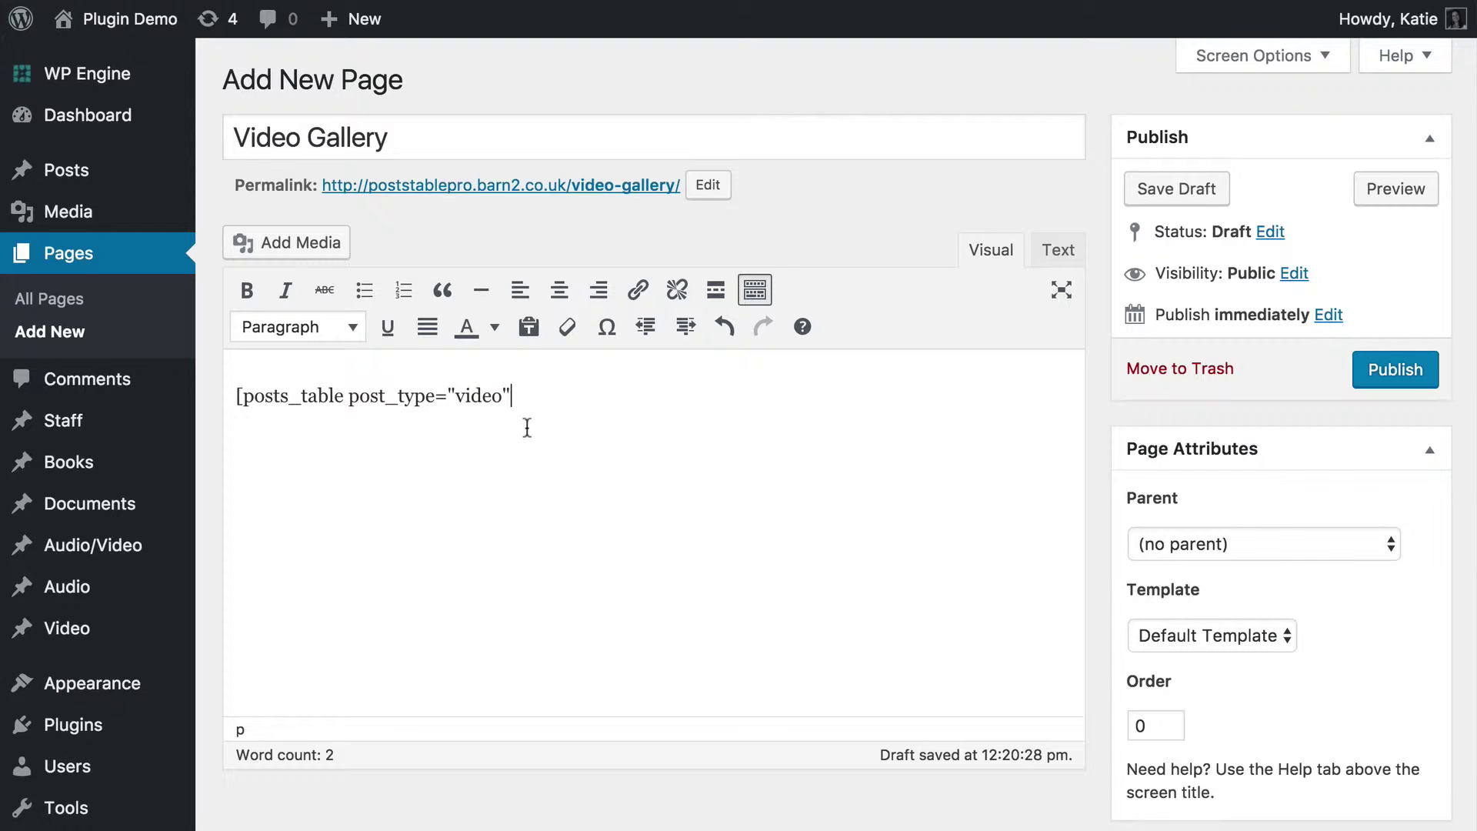
type("shortcodes=")
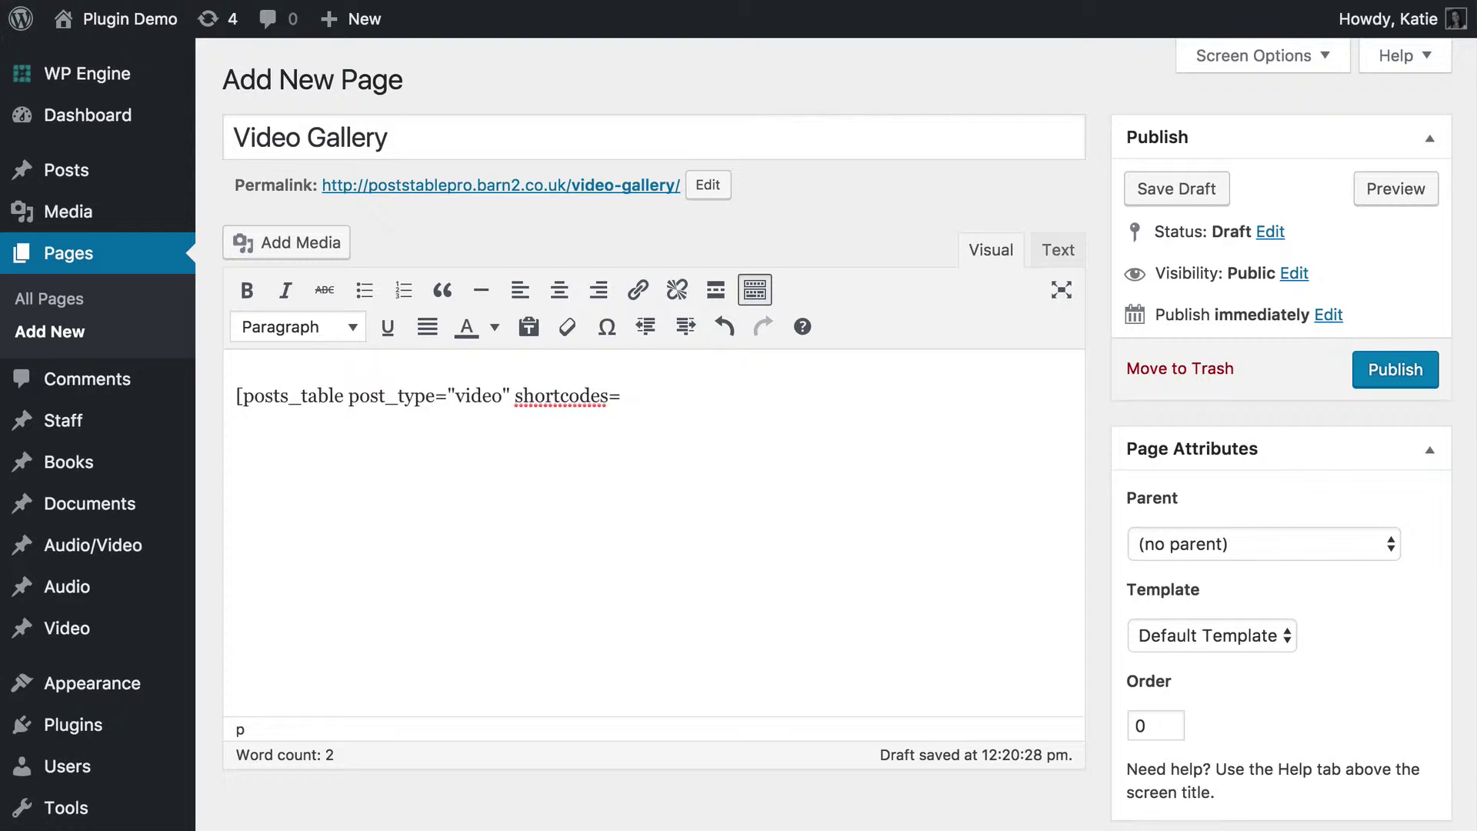
type("\"true\"")
type("]")
left_click(1396, 370)
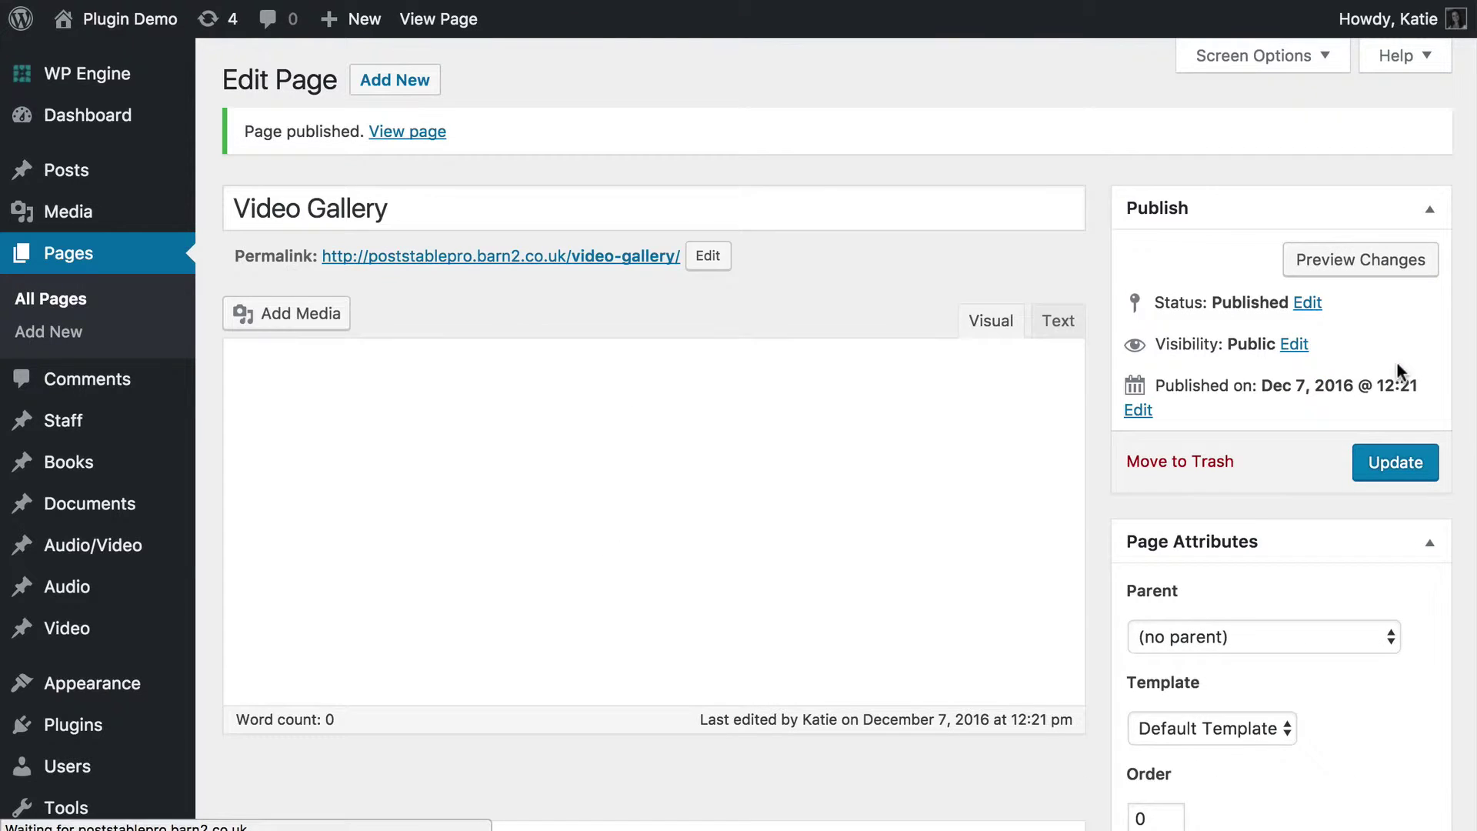
View the published Video Gallery page in a separate tab and test playback of Video 2, pausing it again.
right_click(443, 23)
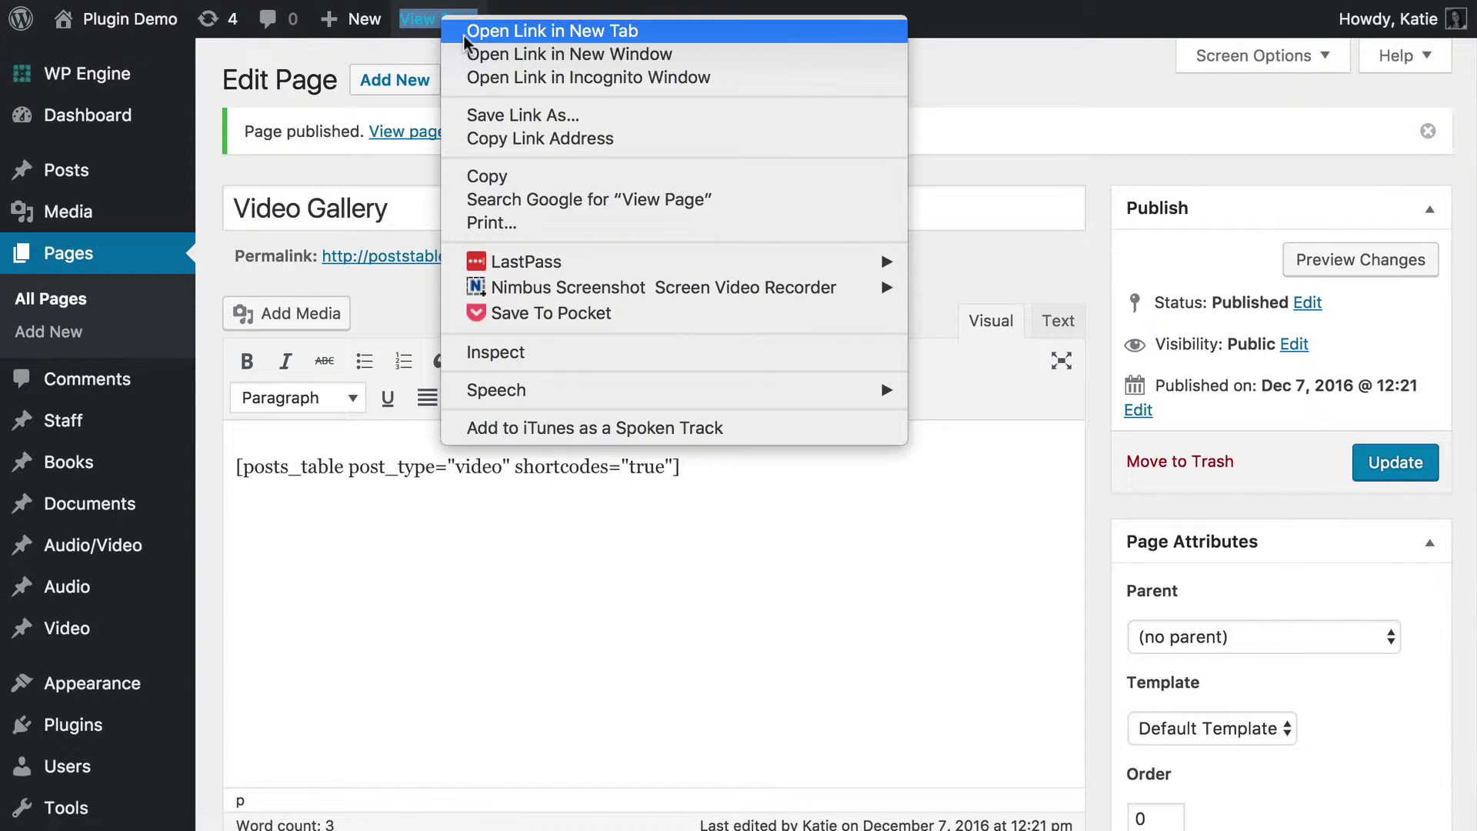
left_click(465, 32)
key("ctrl+Tab")
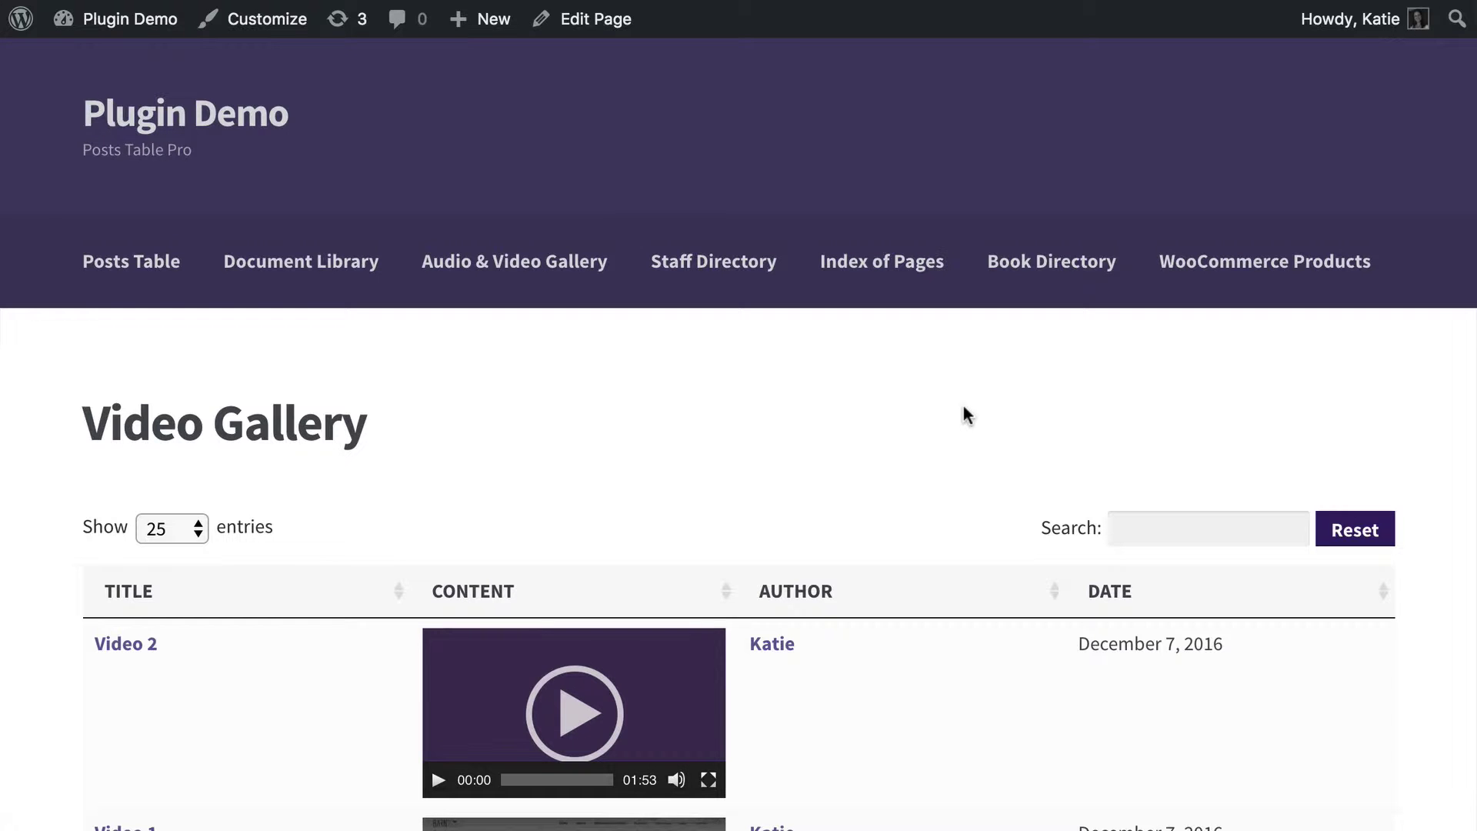
scroll(967, 415, "down", 5)
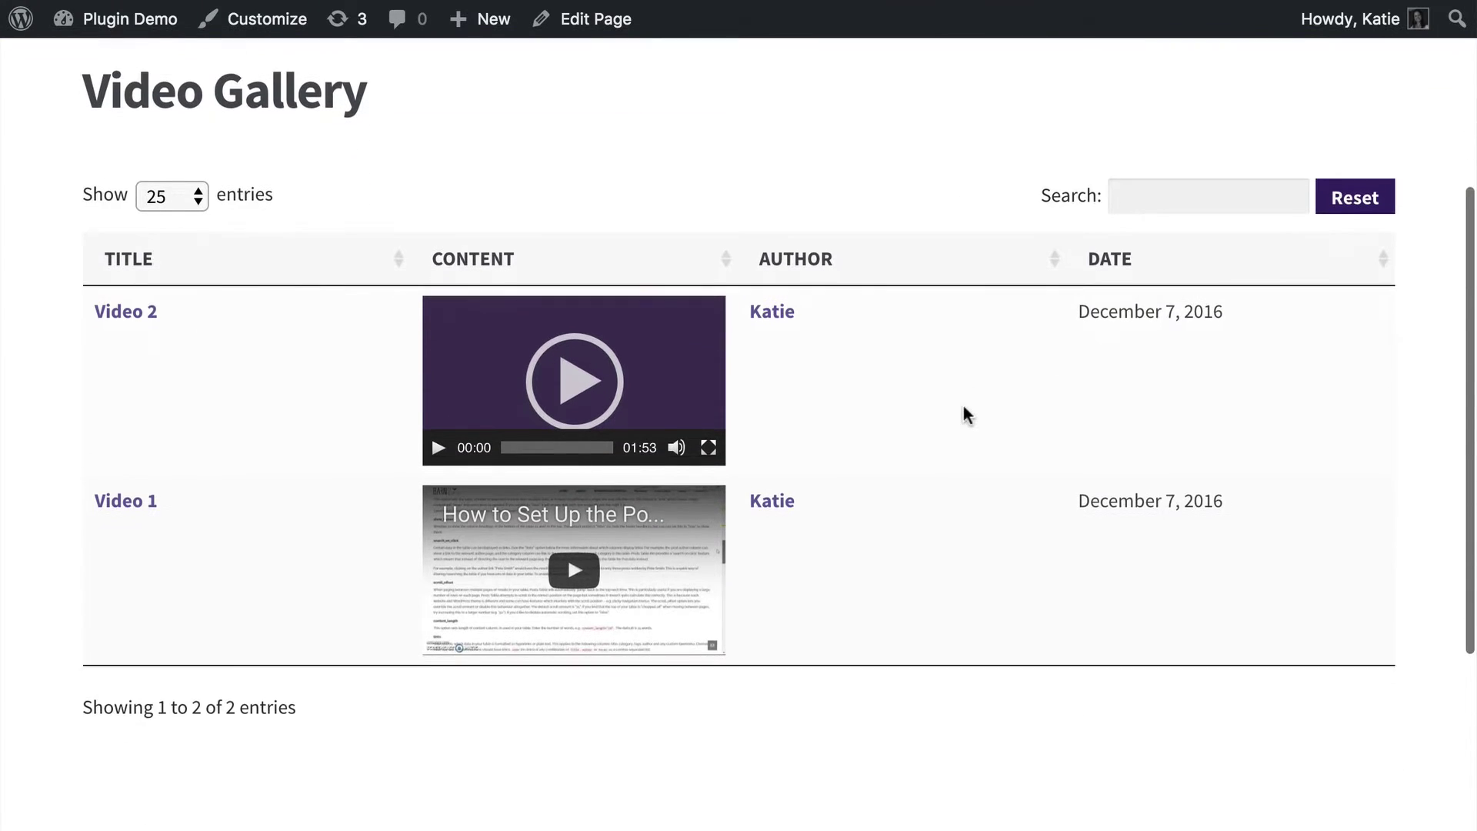
scroll(967, 416, "down", 2)
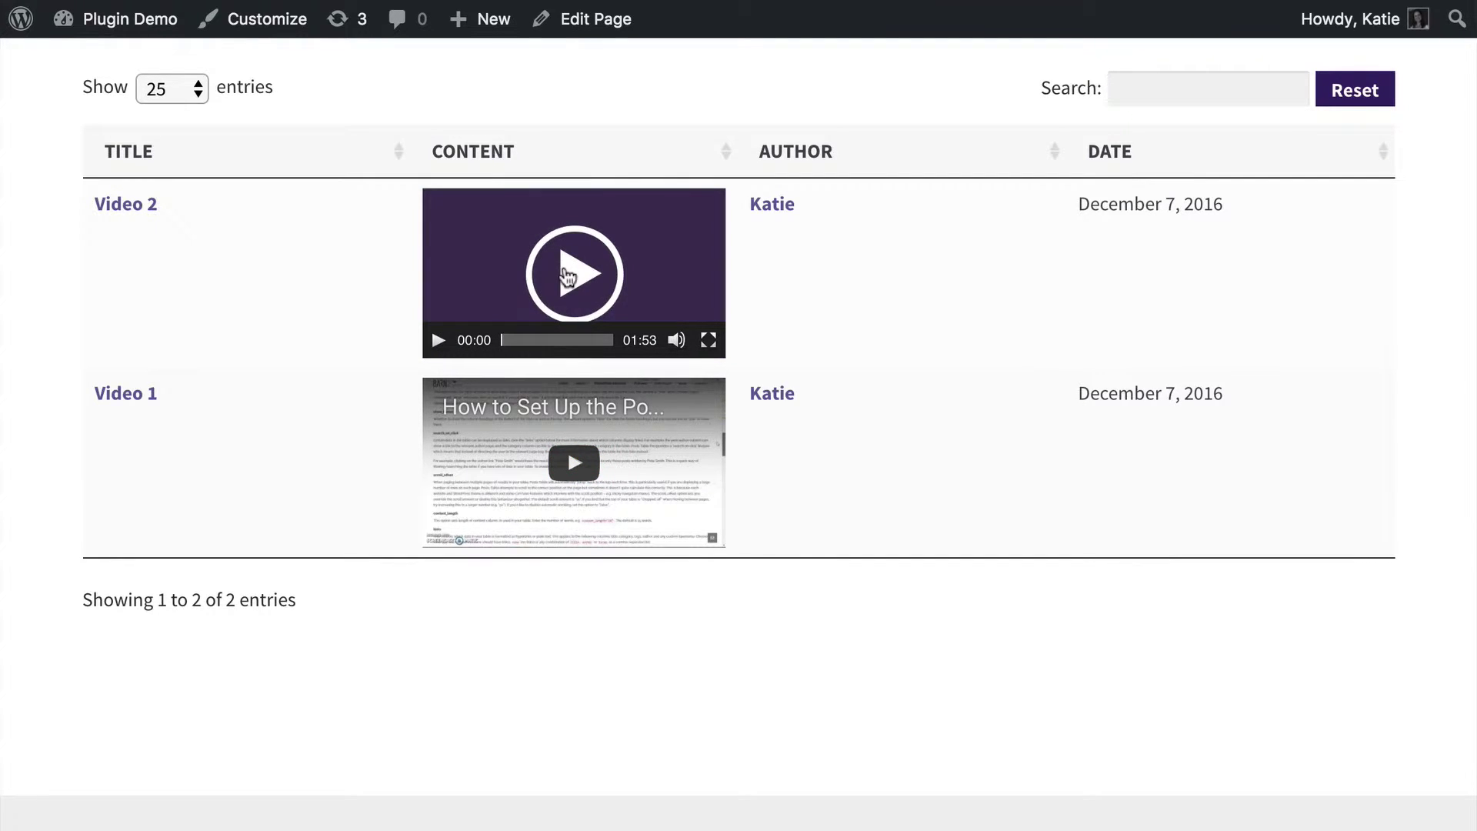
left_click(573, 276)
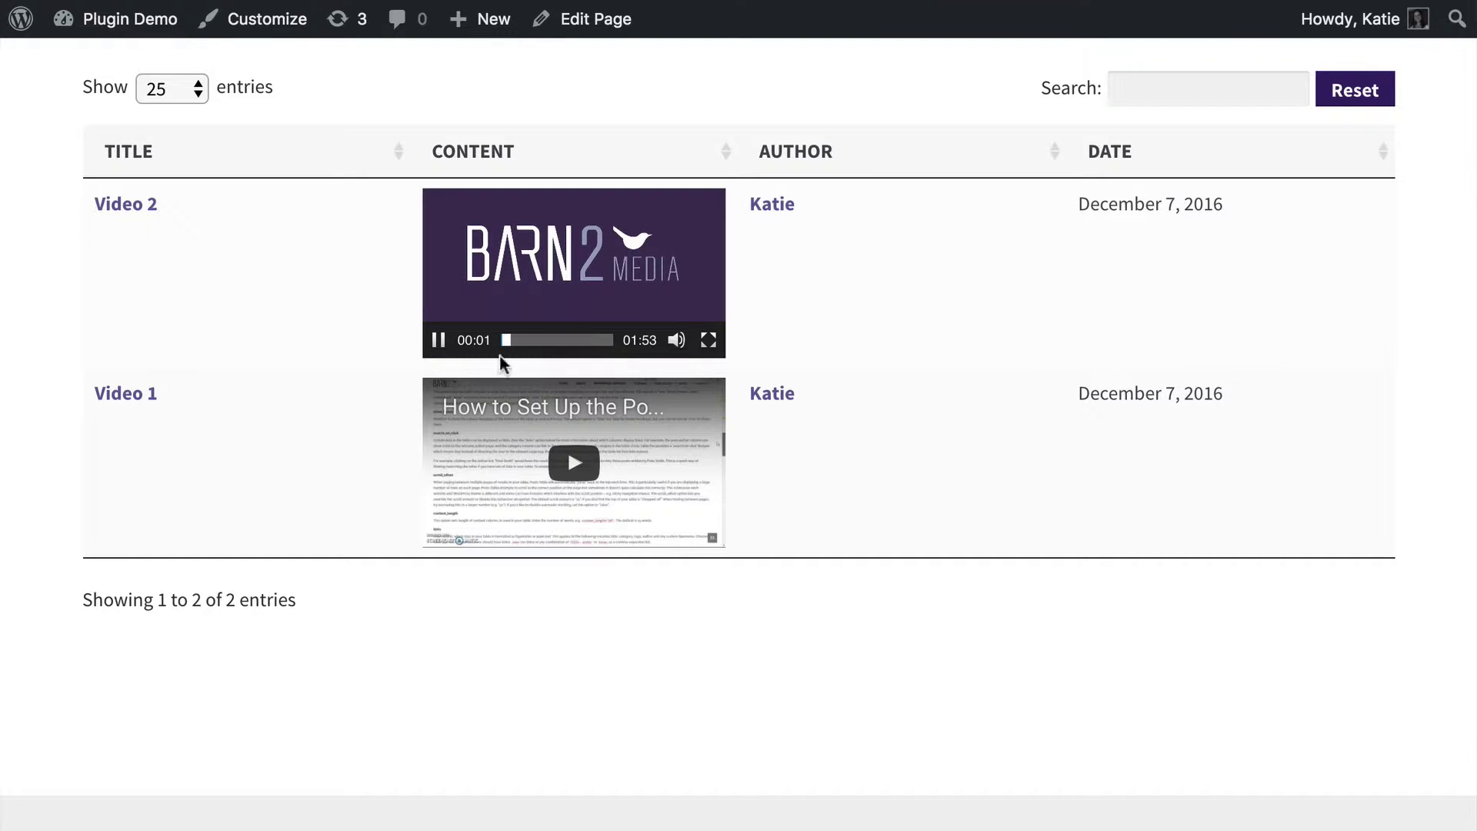
left_click(436, 341)
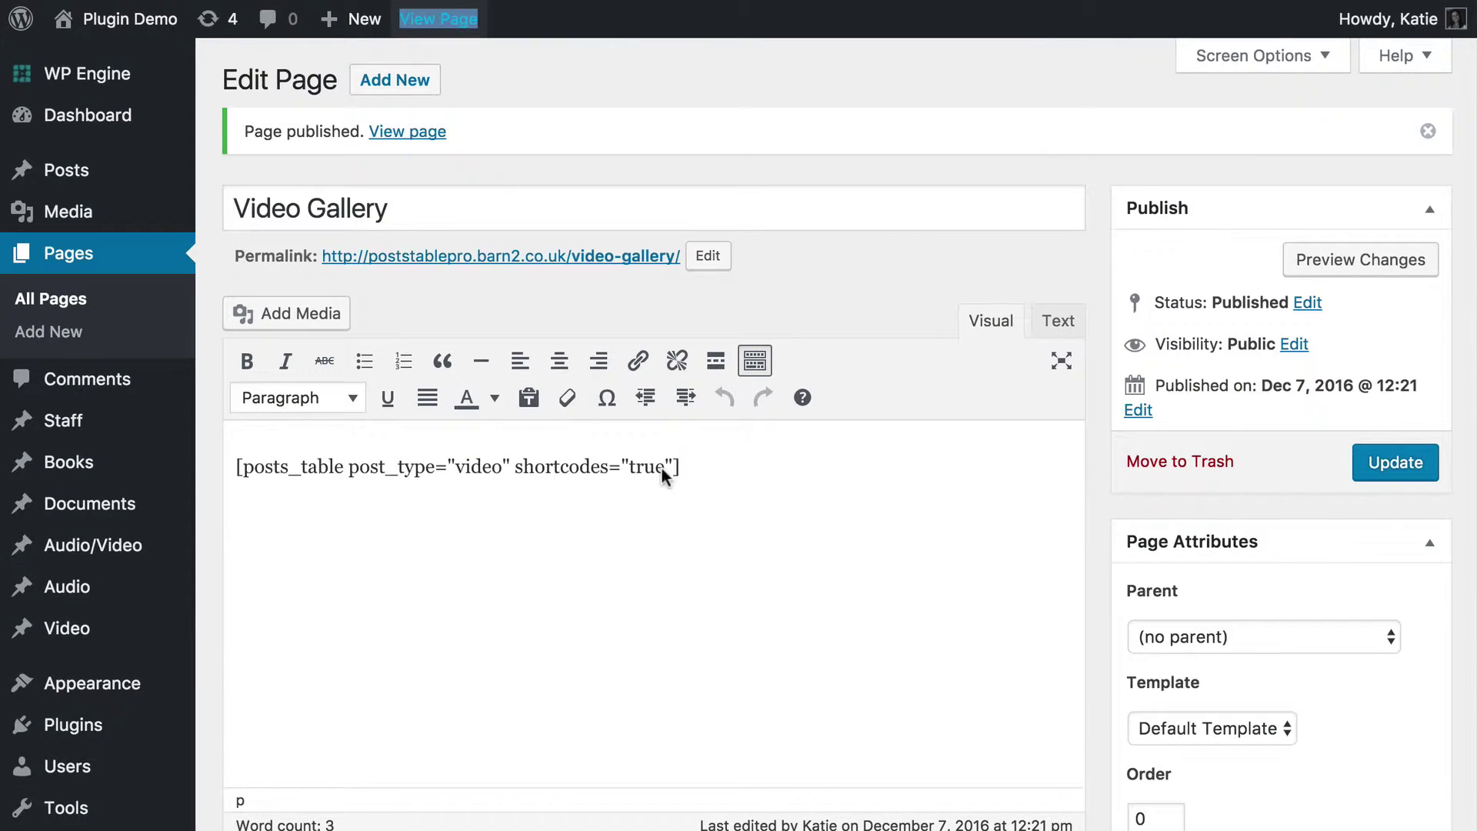
Add a columns attribute to the page's shortcode, starting with the content column labelled Watch Now (columns="content:Watch Now).
left_click(663, 473)
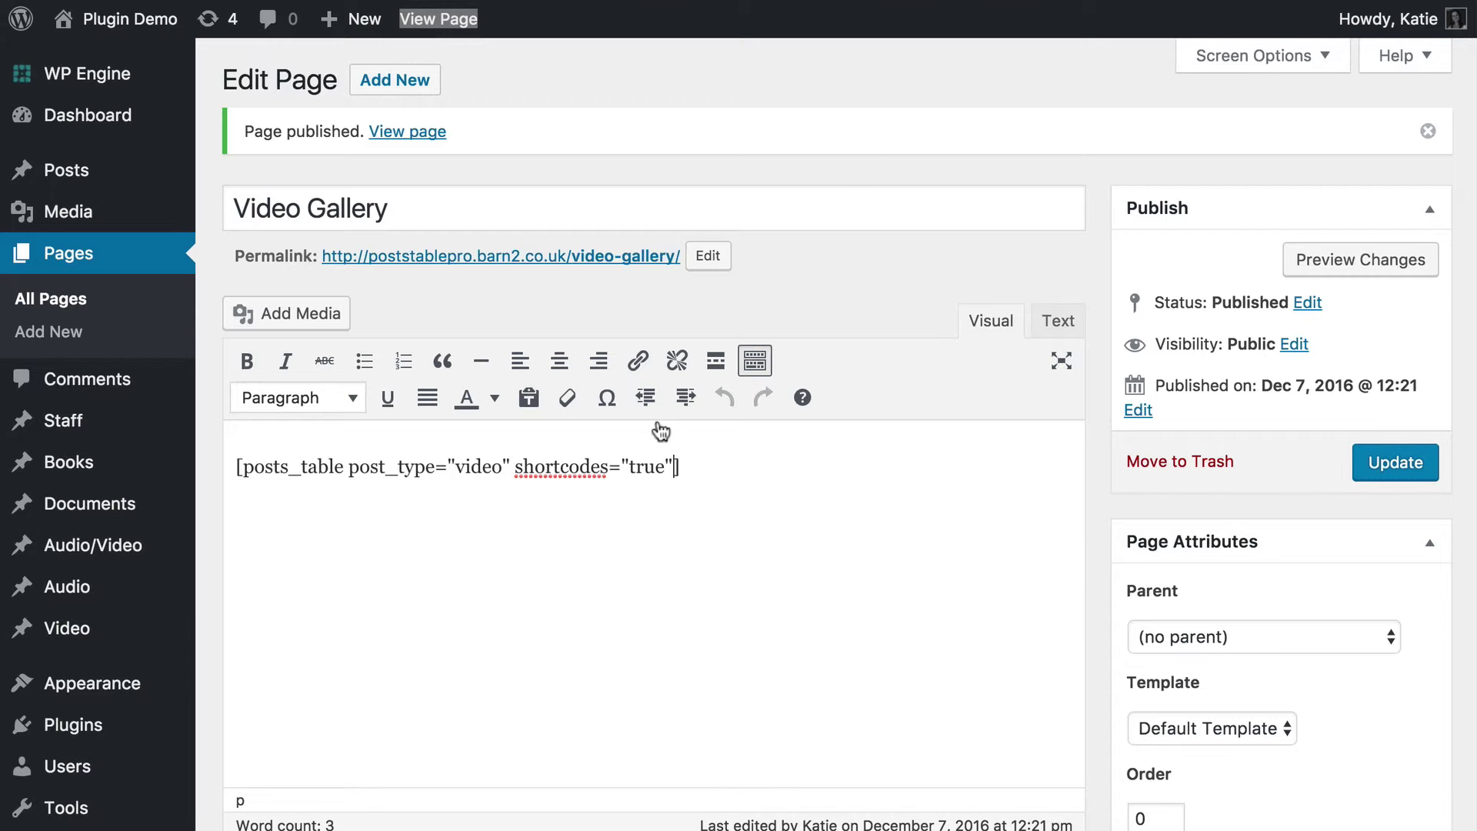
left_click(677, 471)
type("columns=\"")
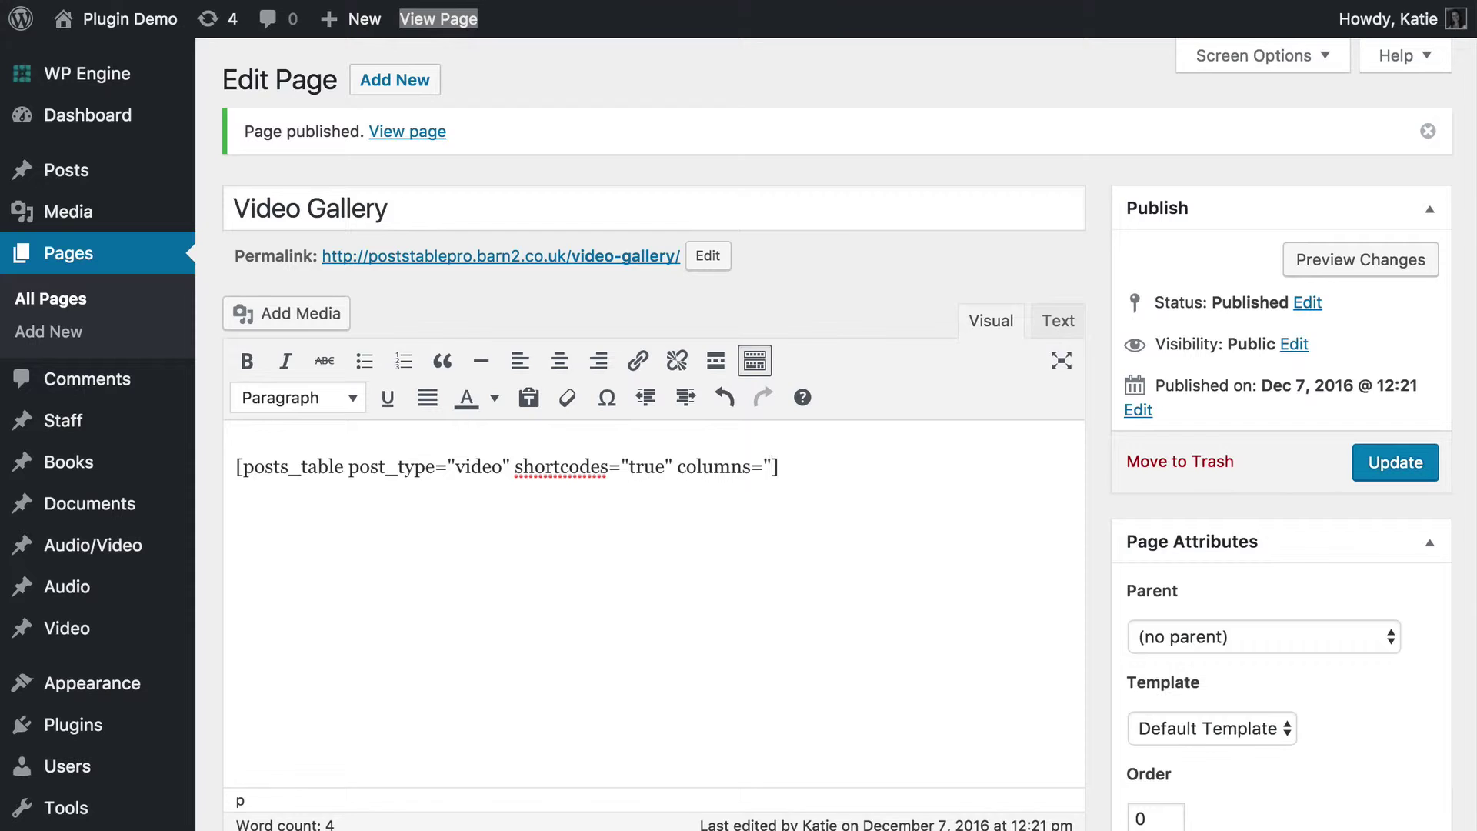
type("content")
type(":")
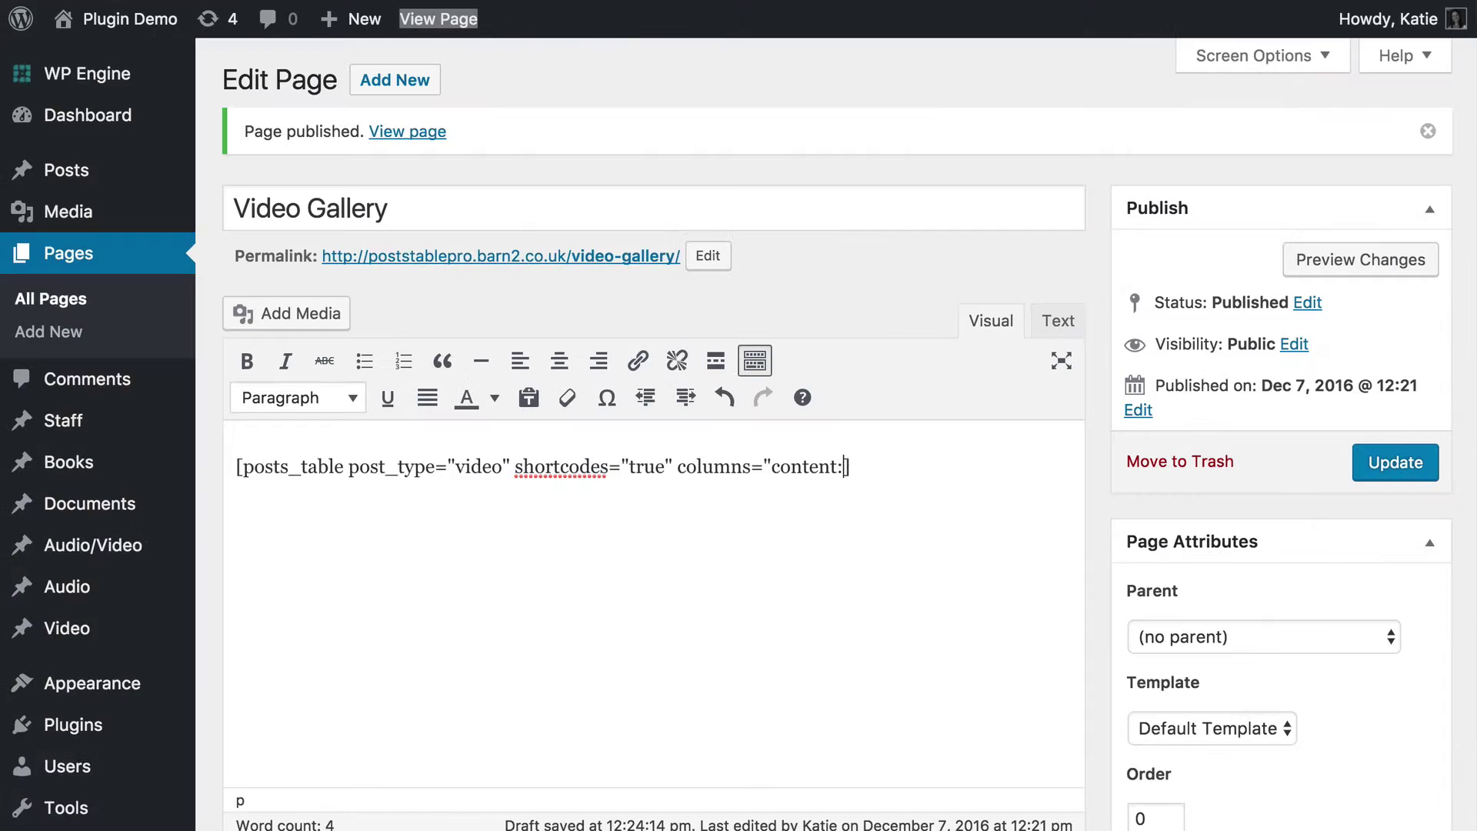
type("Watch Now")
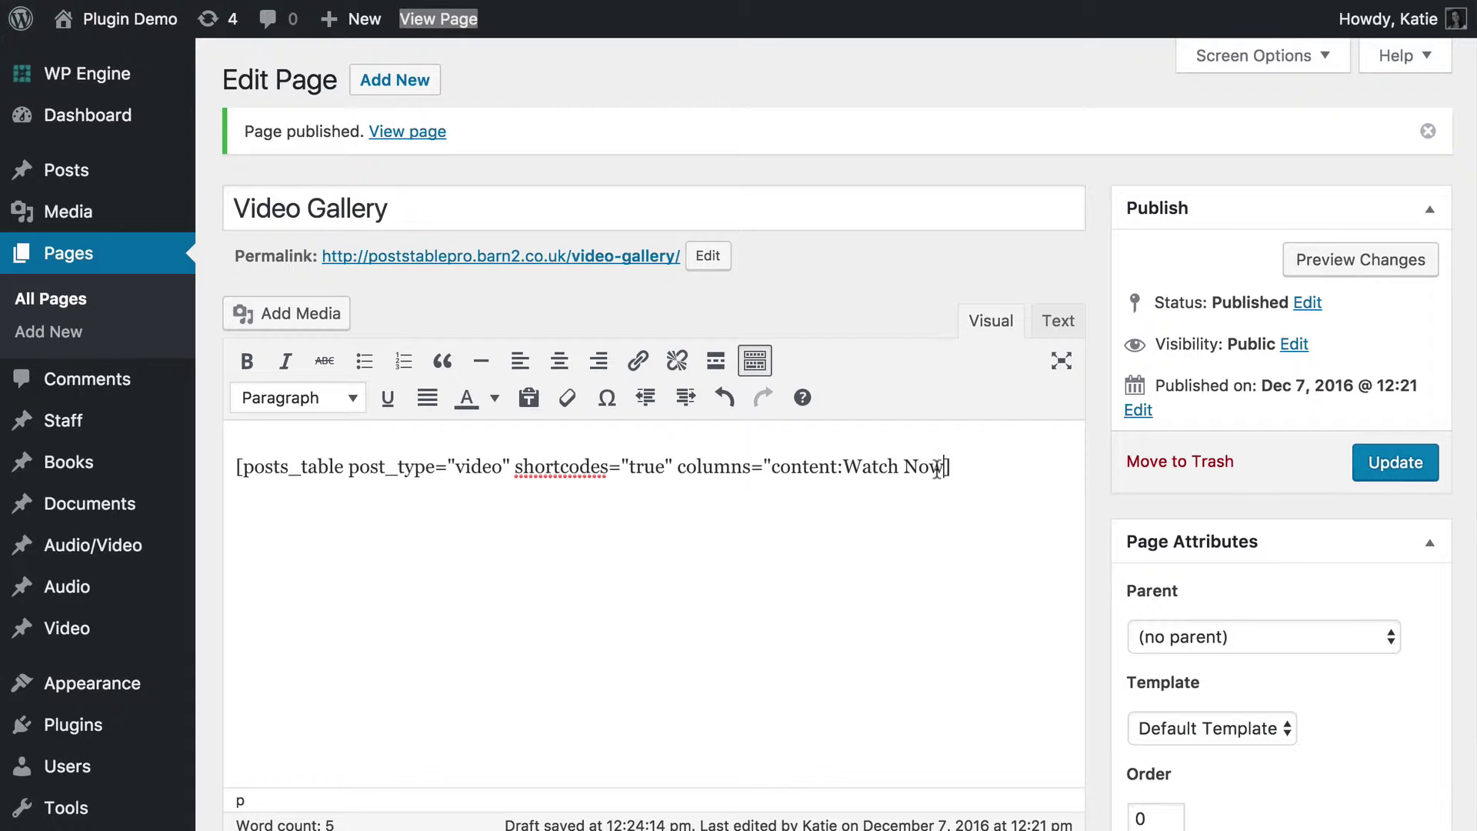
Complete the columns list with title,excerpt:Description,category and a closing quotation mark, and update the page.
left_click(843, 469)
type(",")
type("title")
type(",")
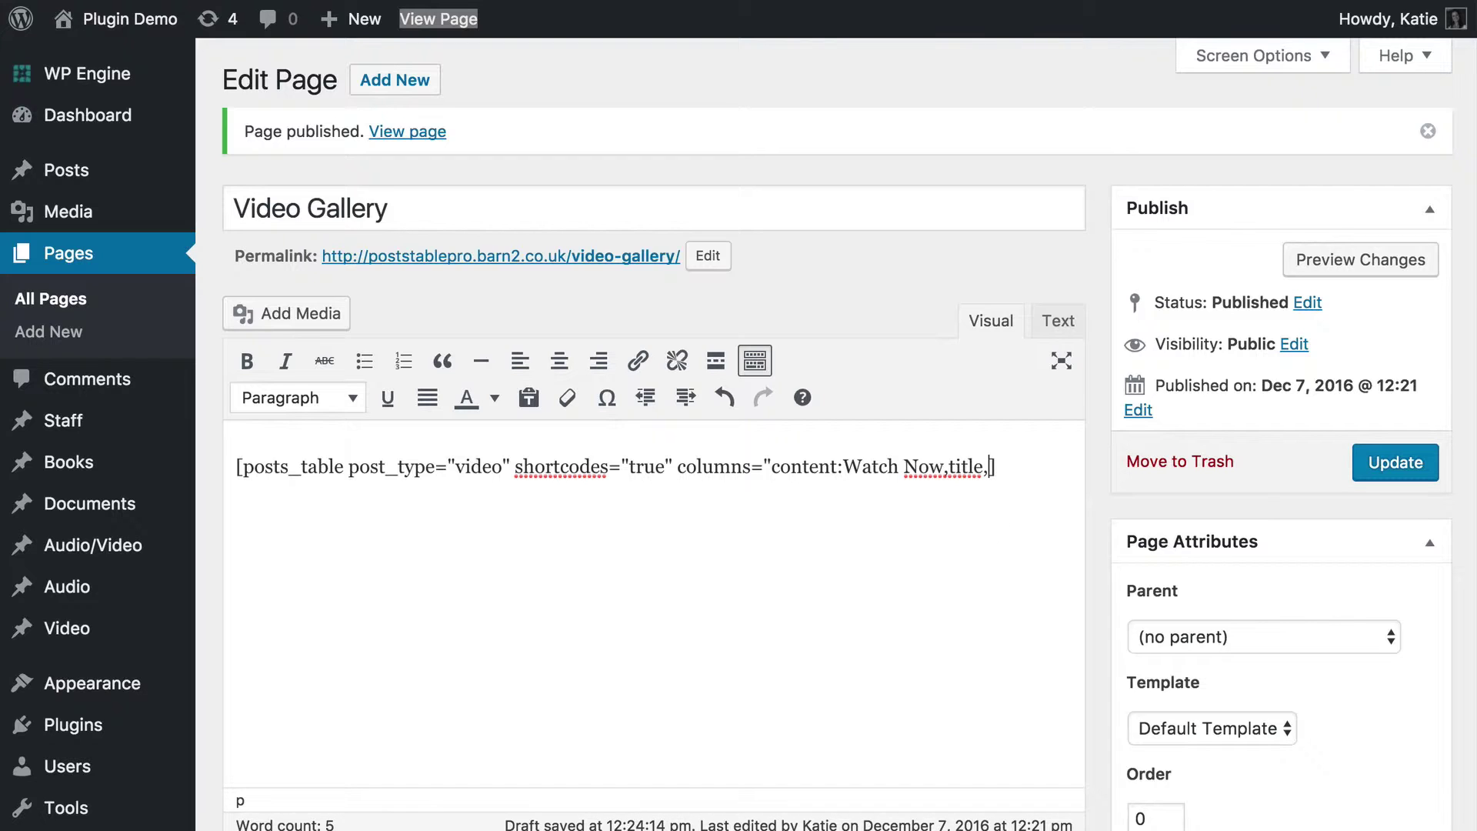
type("excerpt")
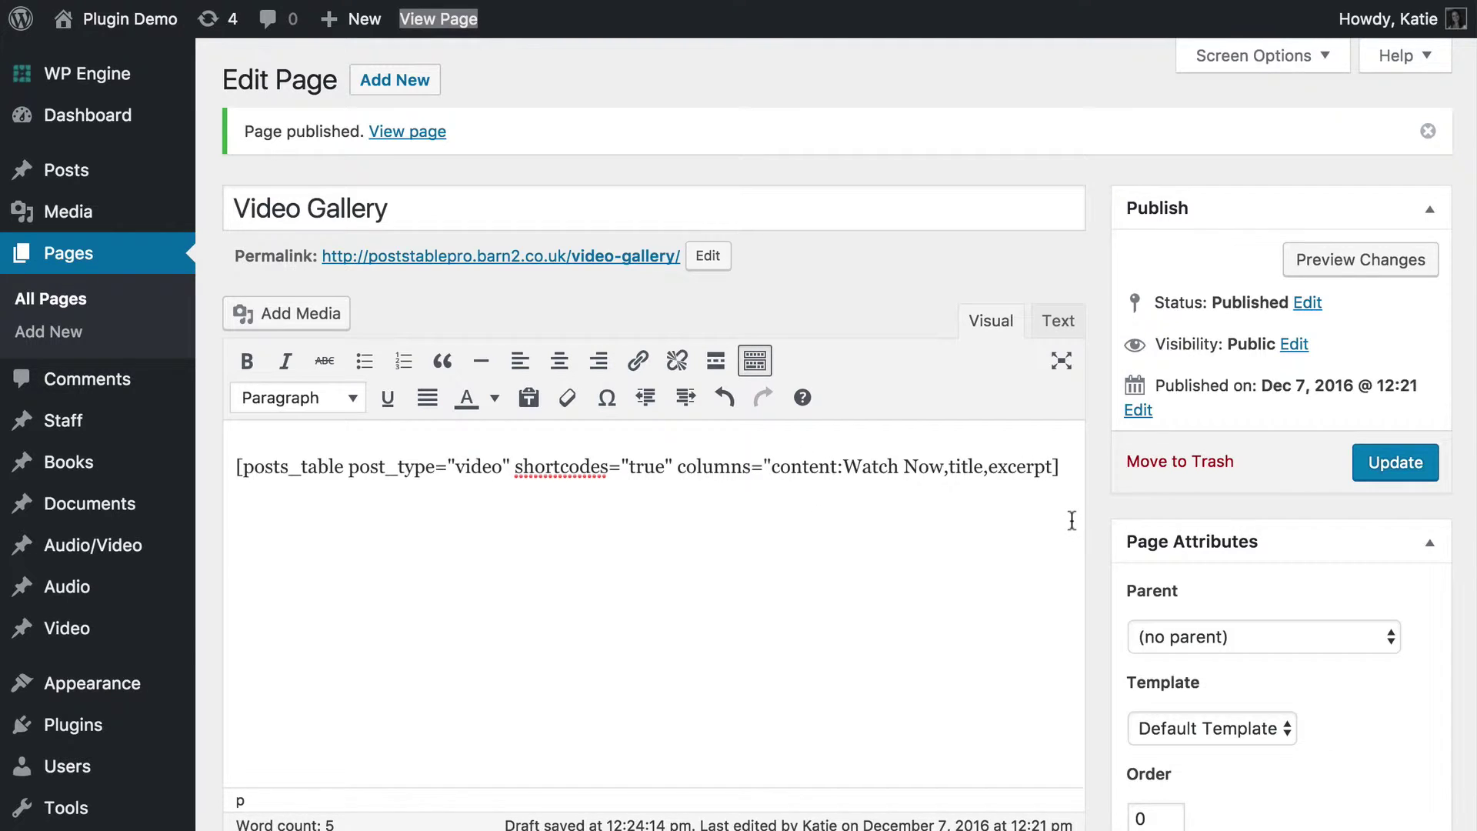
type(":Description")
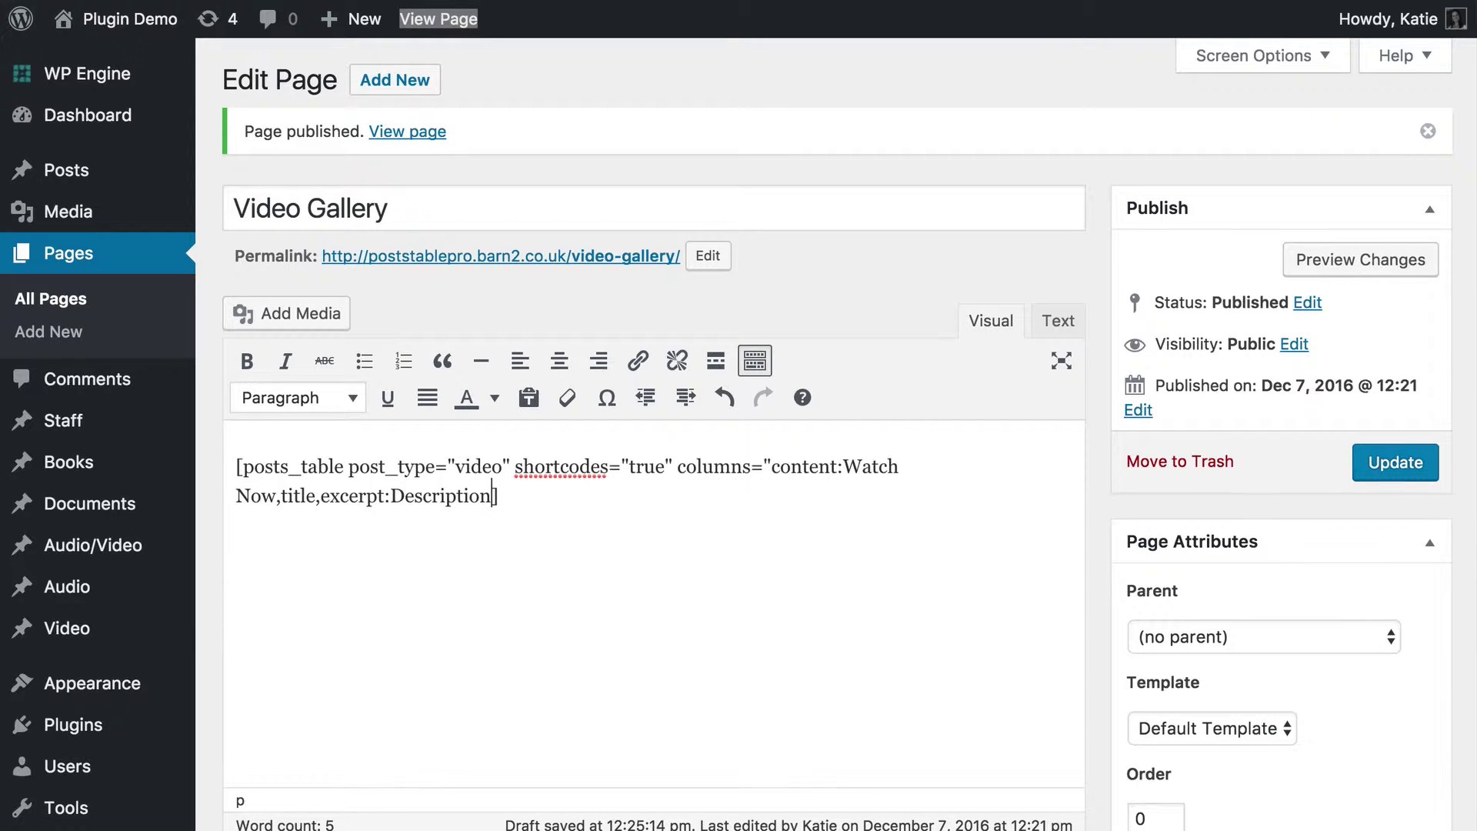
type(",category")
type("\"")
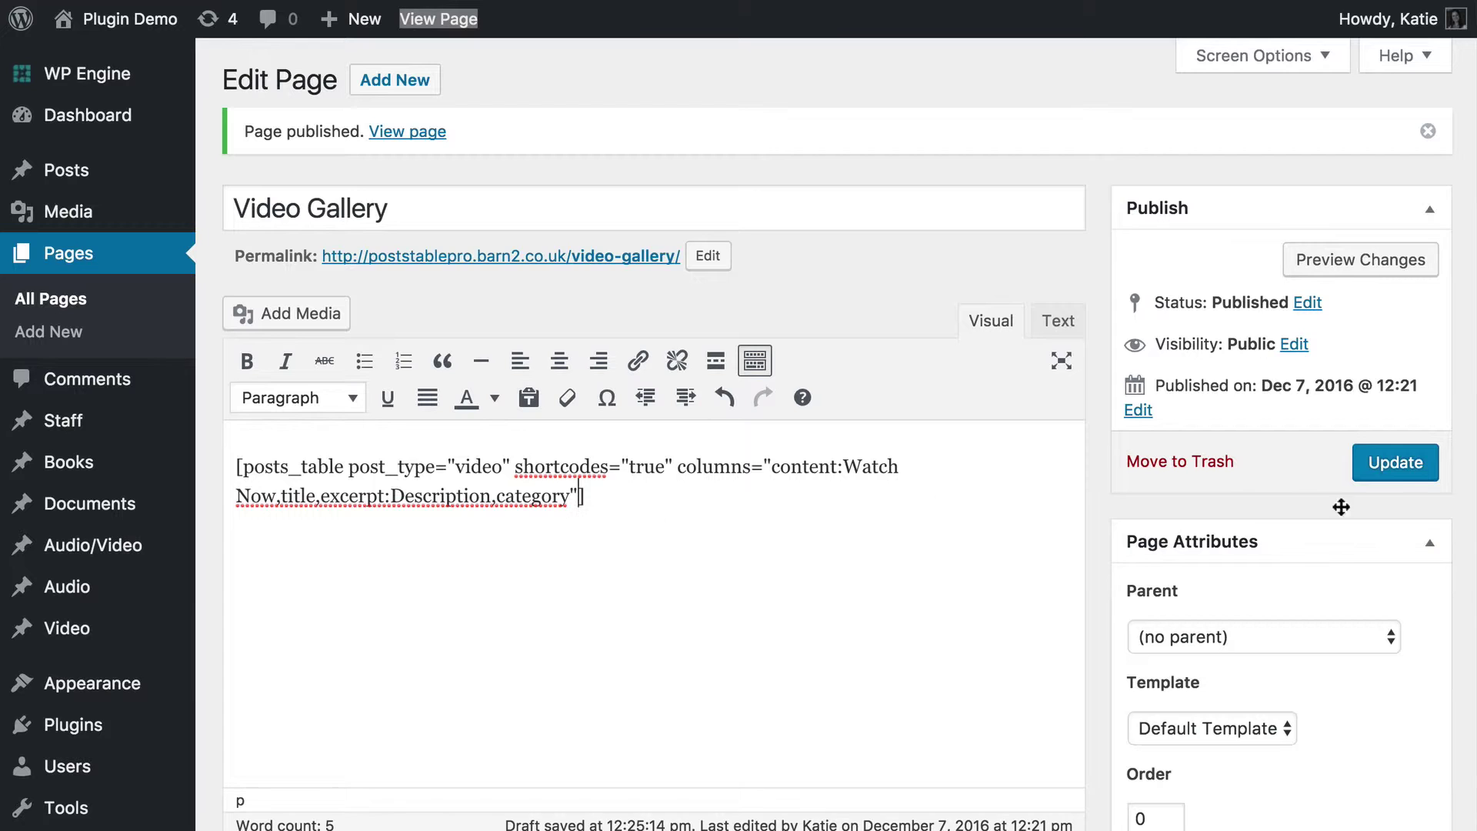
left_click(1420, 462)
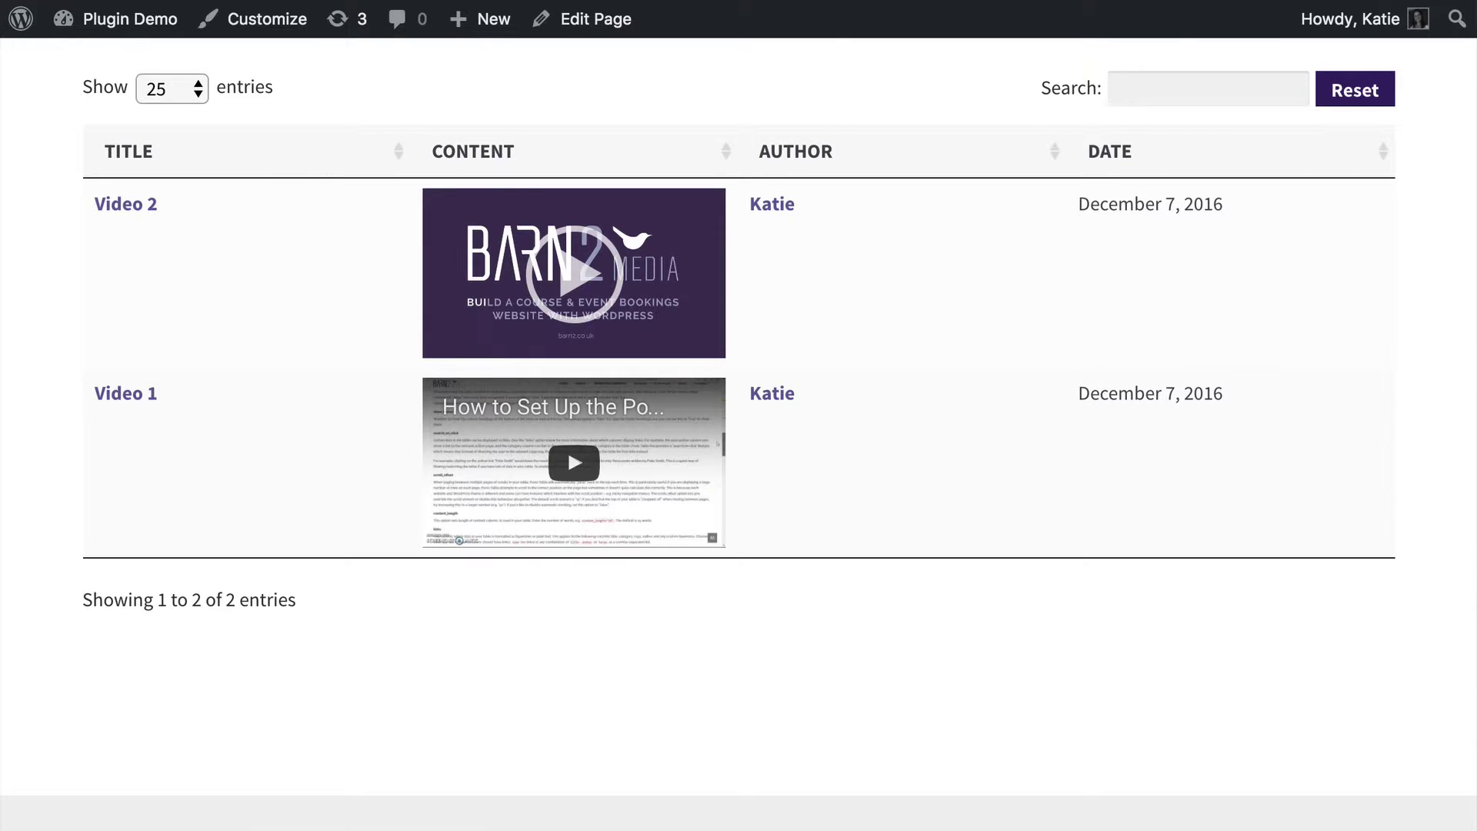
Reload the live Video Gallery page, filter its table by the News category and reset the filter.
key("super+r")
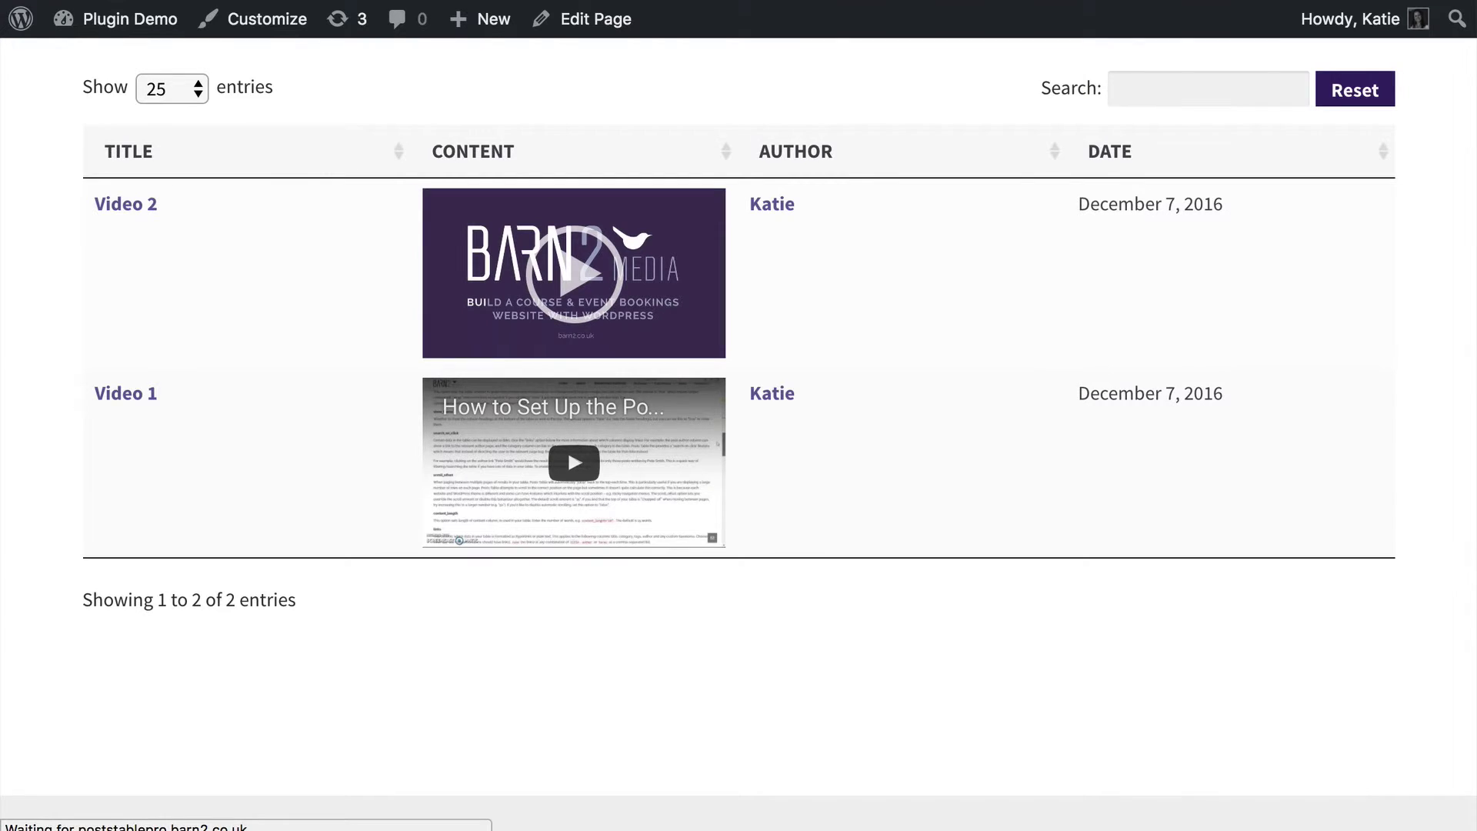
scroll(834, 360, "up", 2)
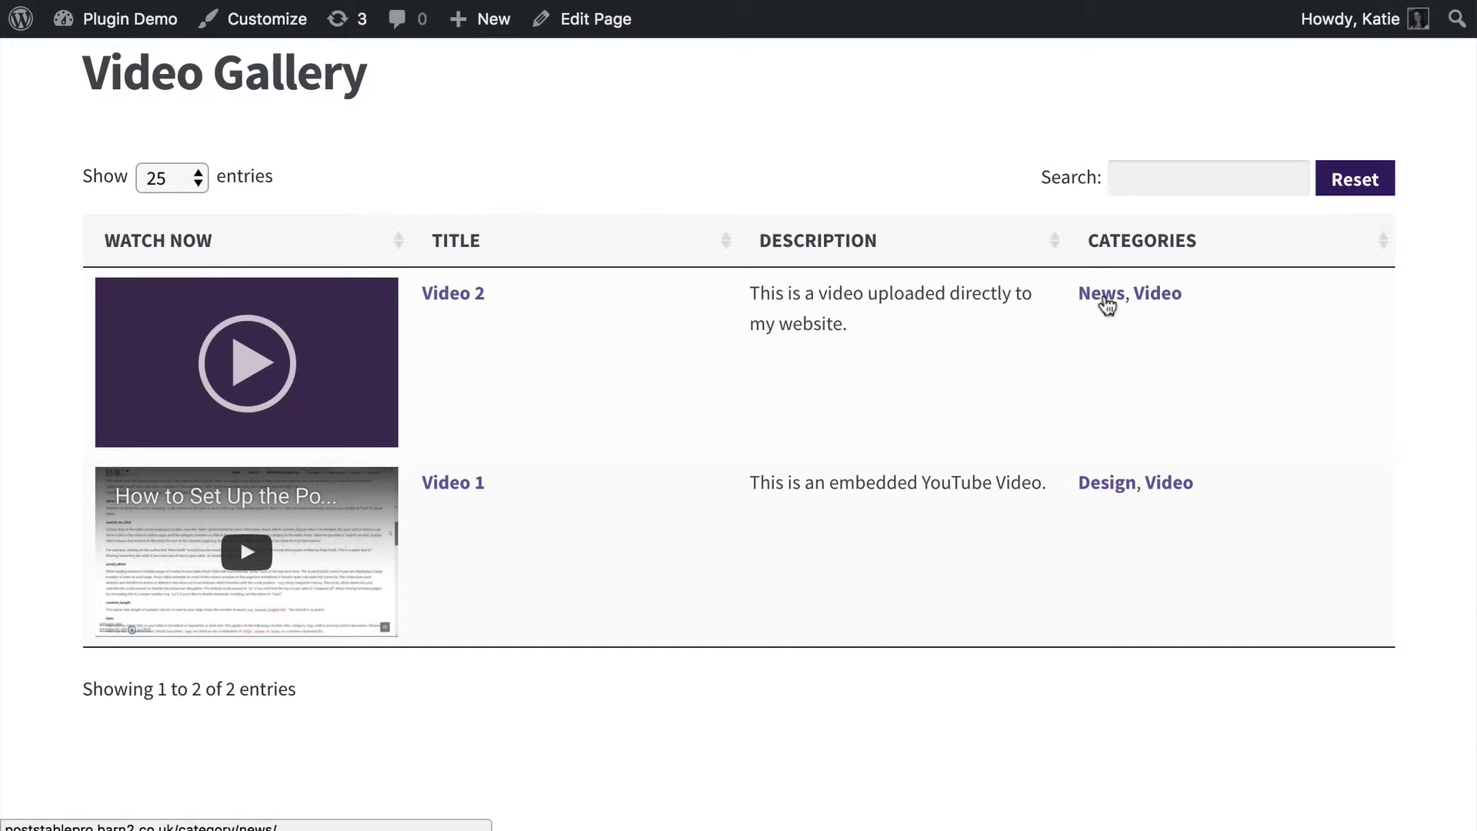
left_click(1106, 301)
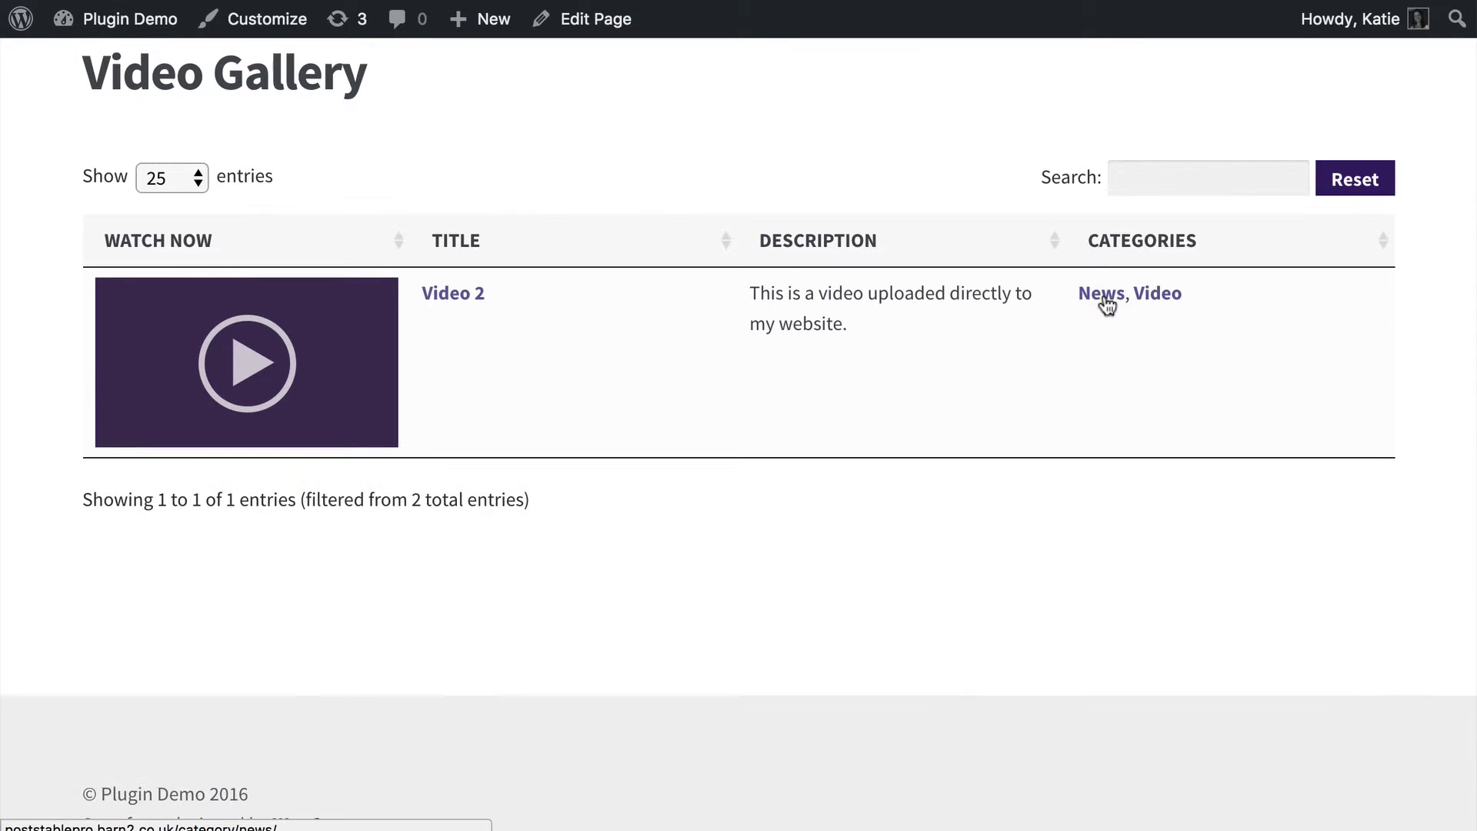
left_click(1356, 190)
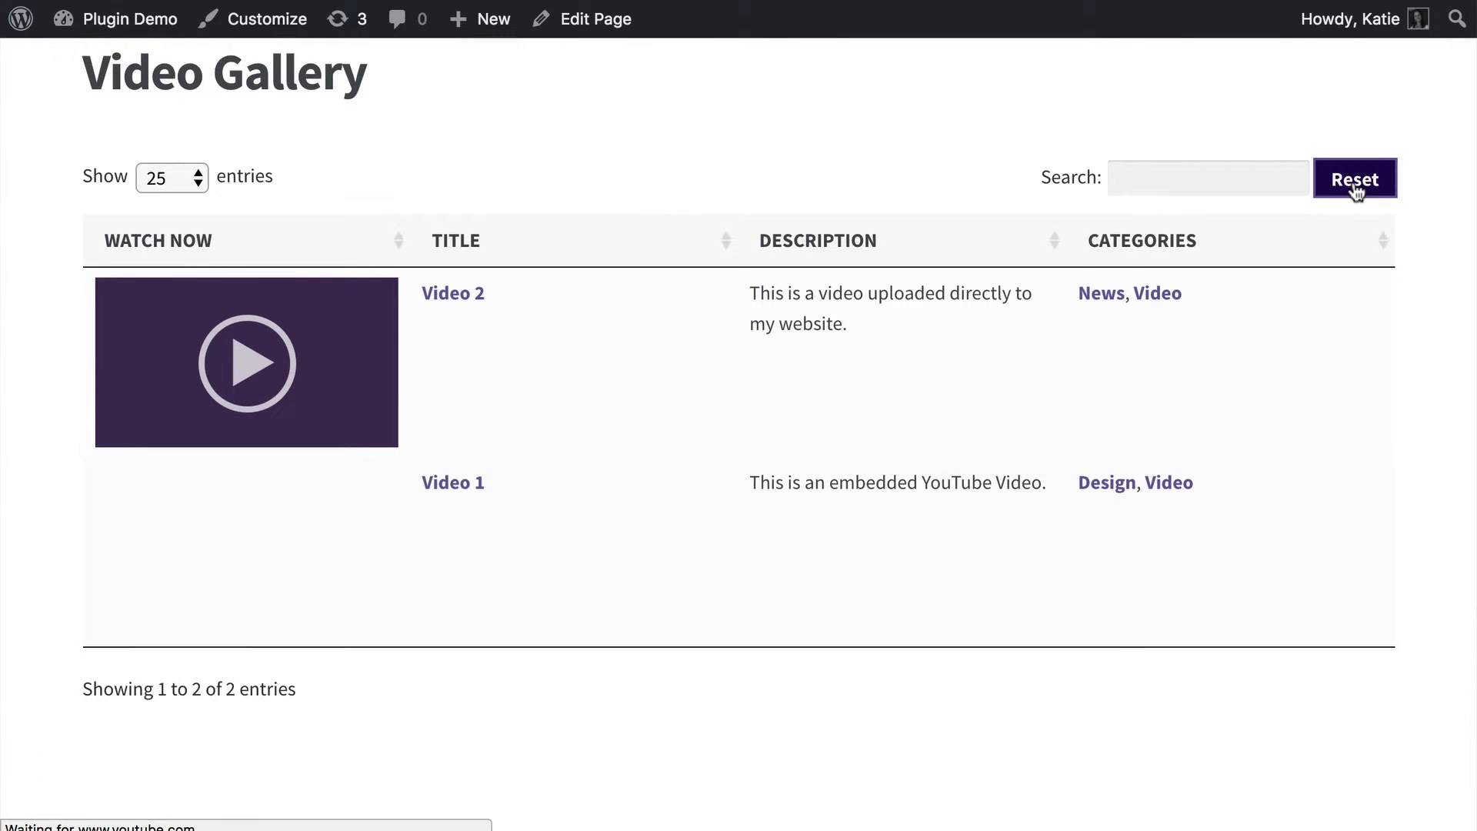
Search the gallery table for "design" and reset the search.
left_click(1190, 192)
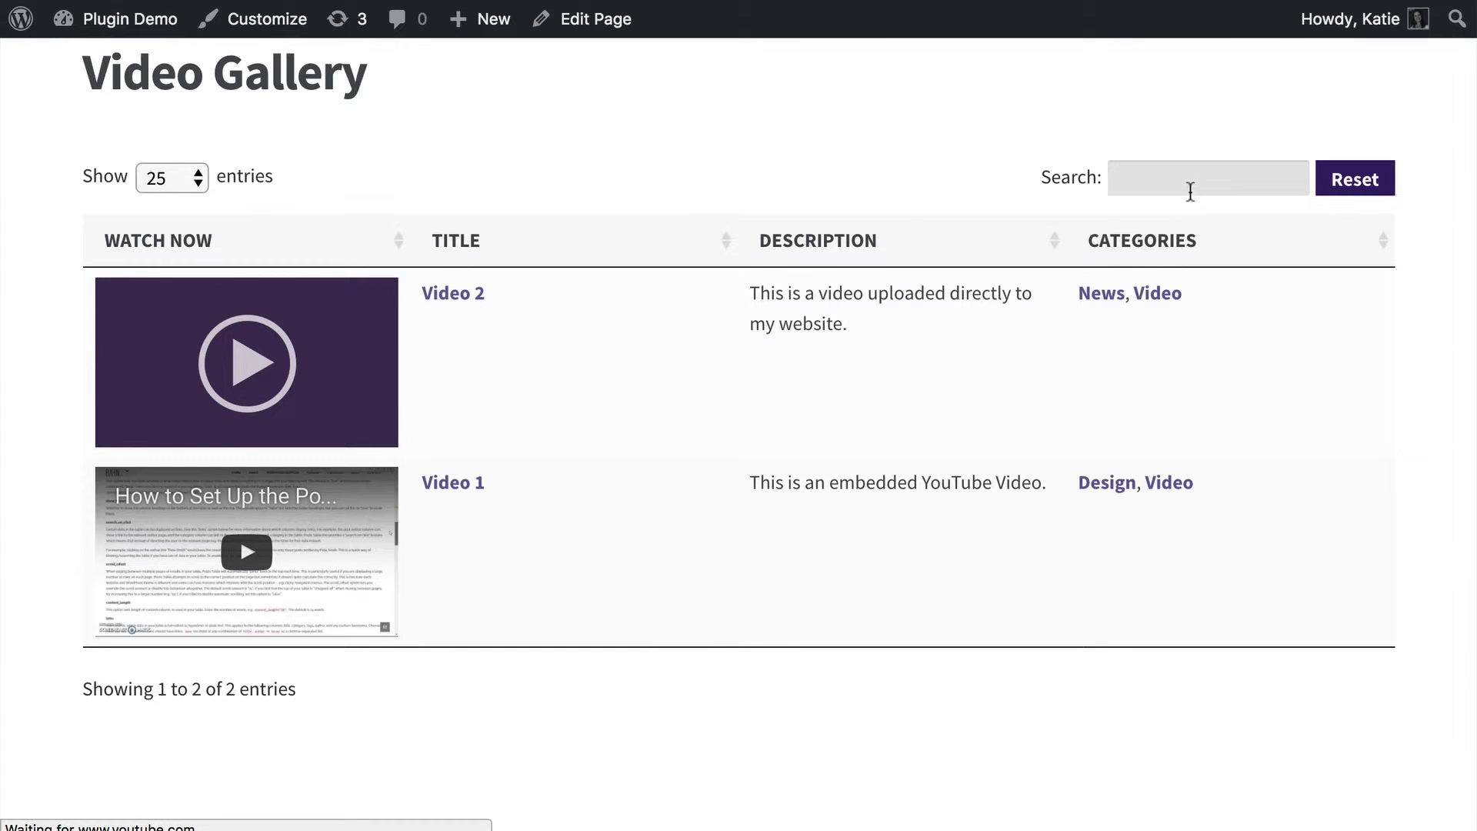
type("design")
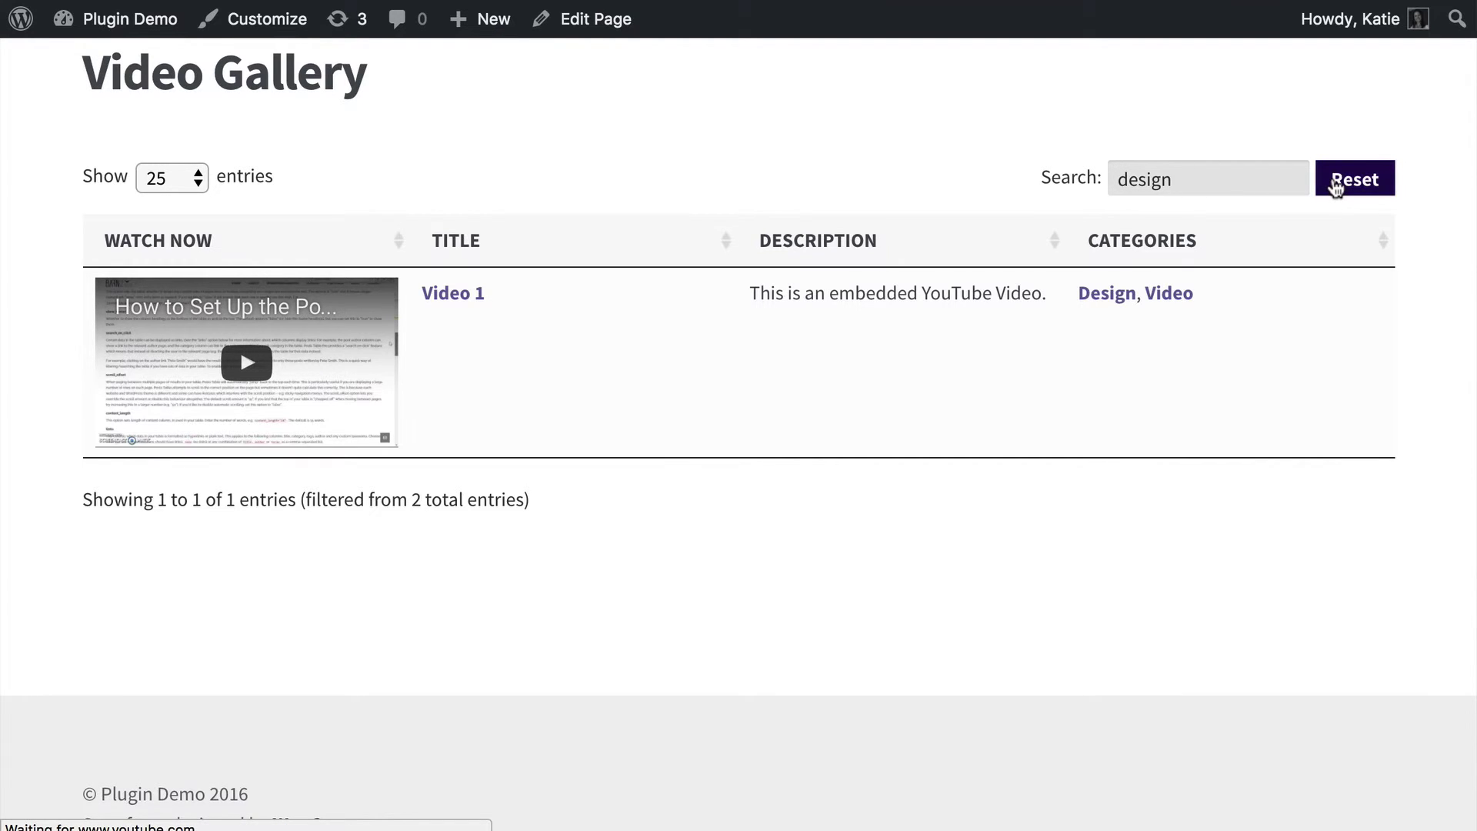
left_click(1354, 179)
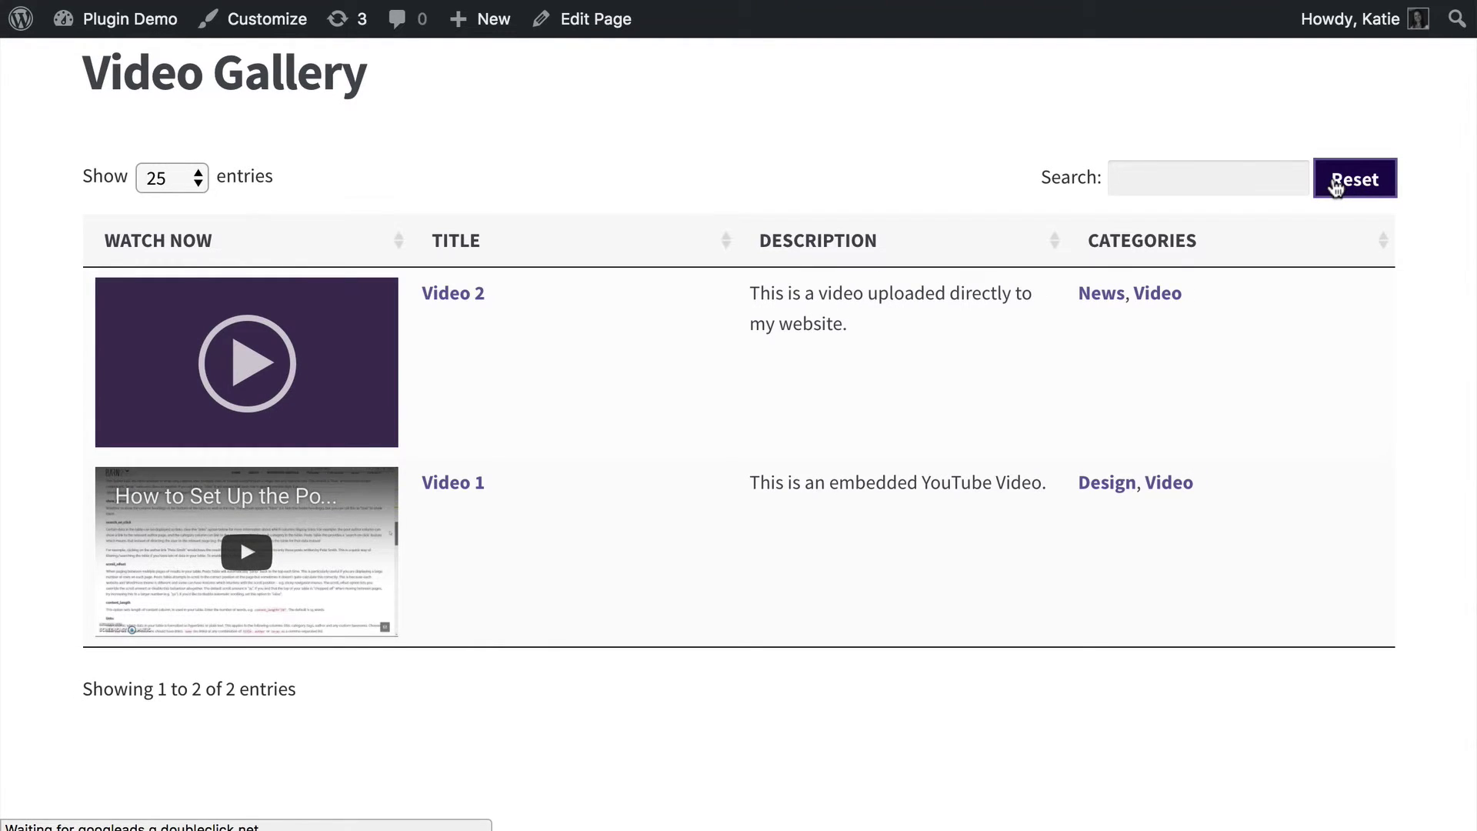
left_click(1128, 182)
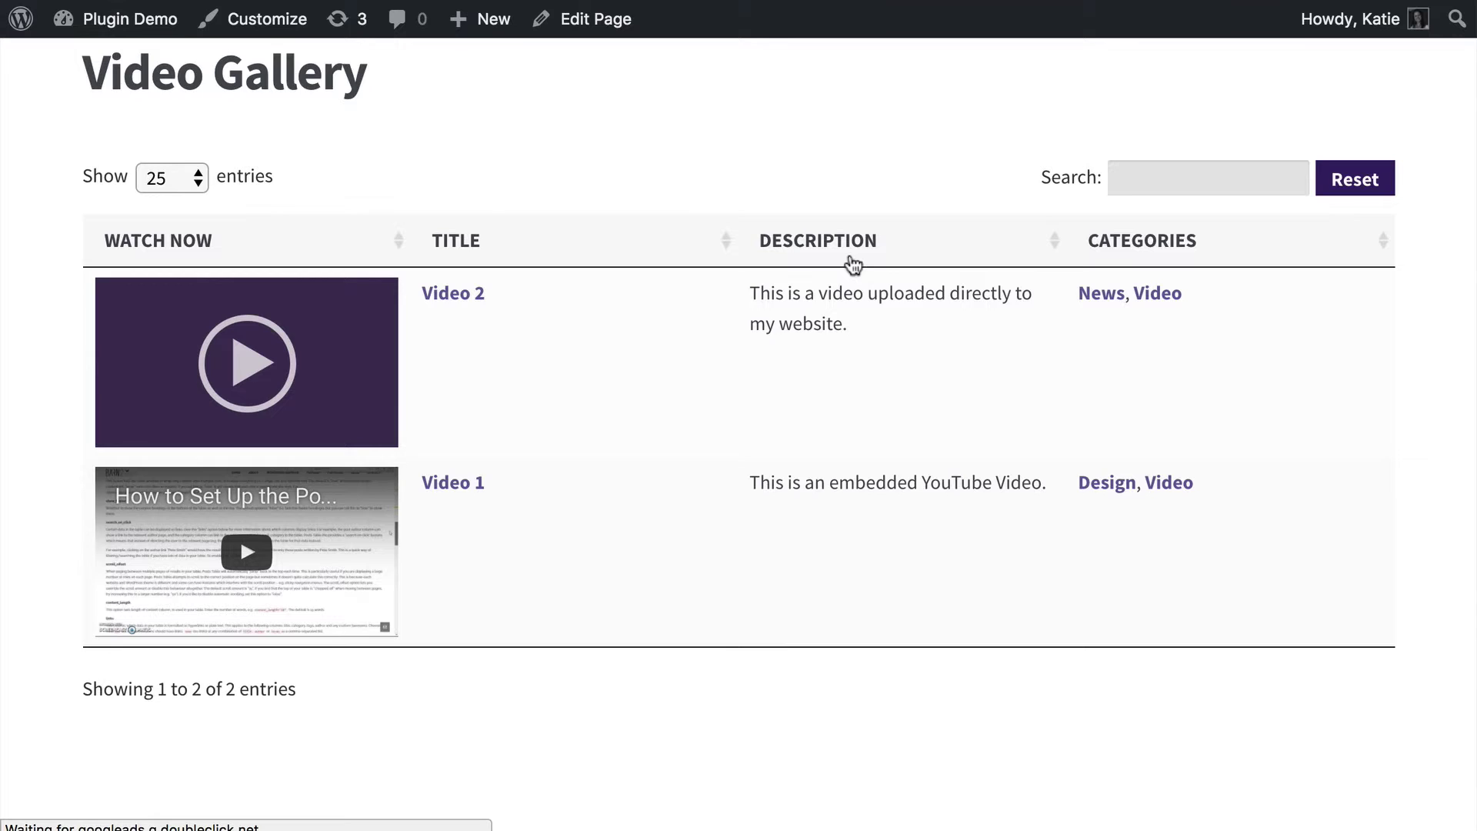
mouse_move(294, 373)
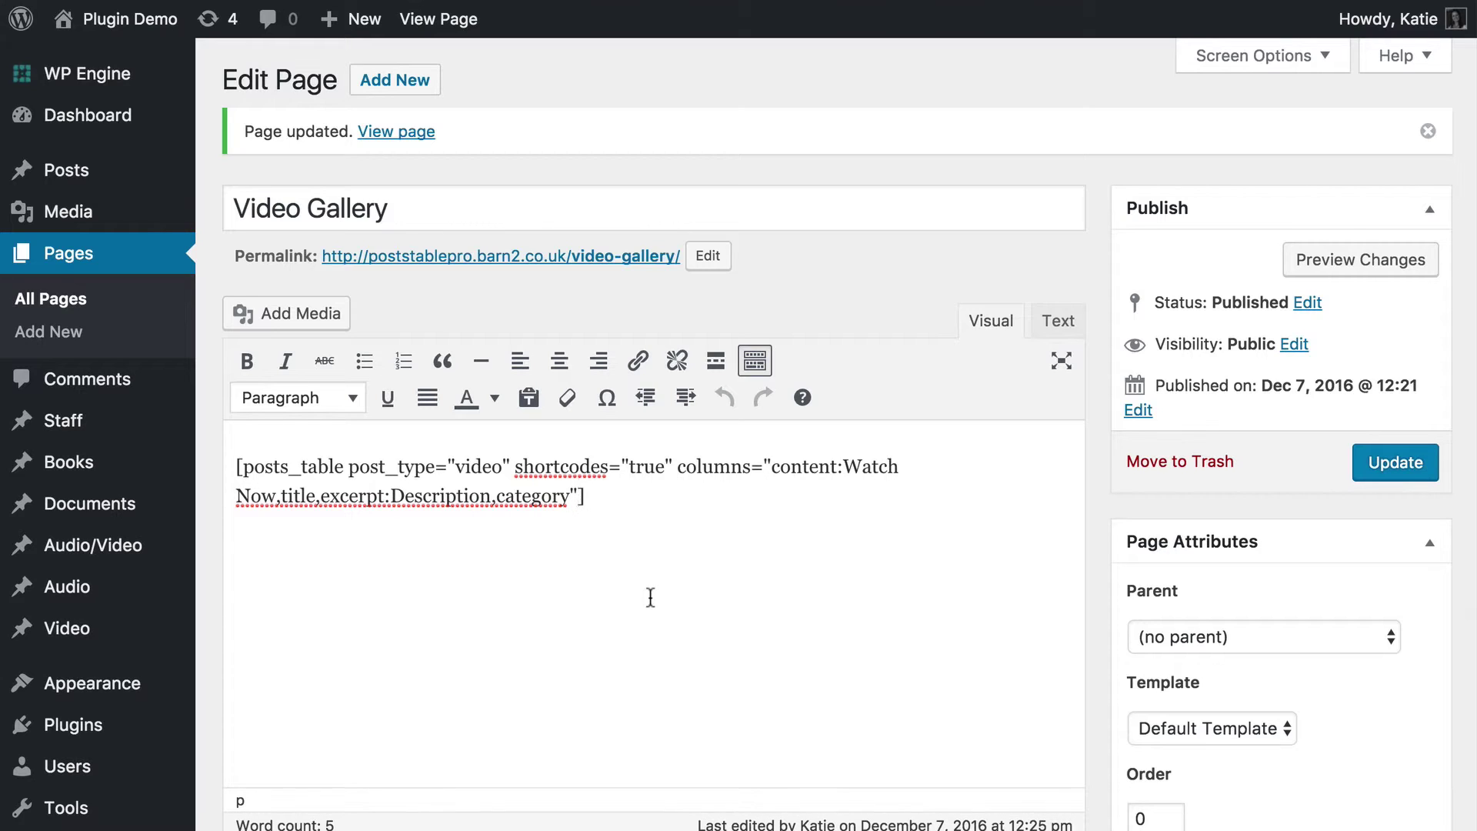
Add width="40,15,30,15" to the end of the shortcode in the page editor and update the page.
type("width=\"")
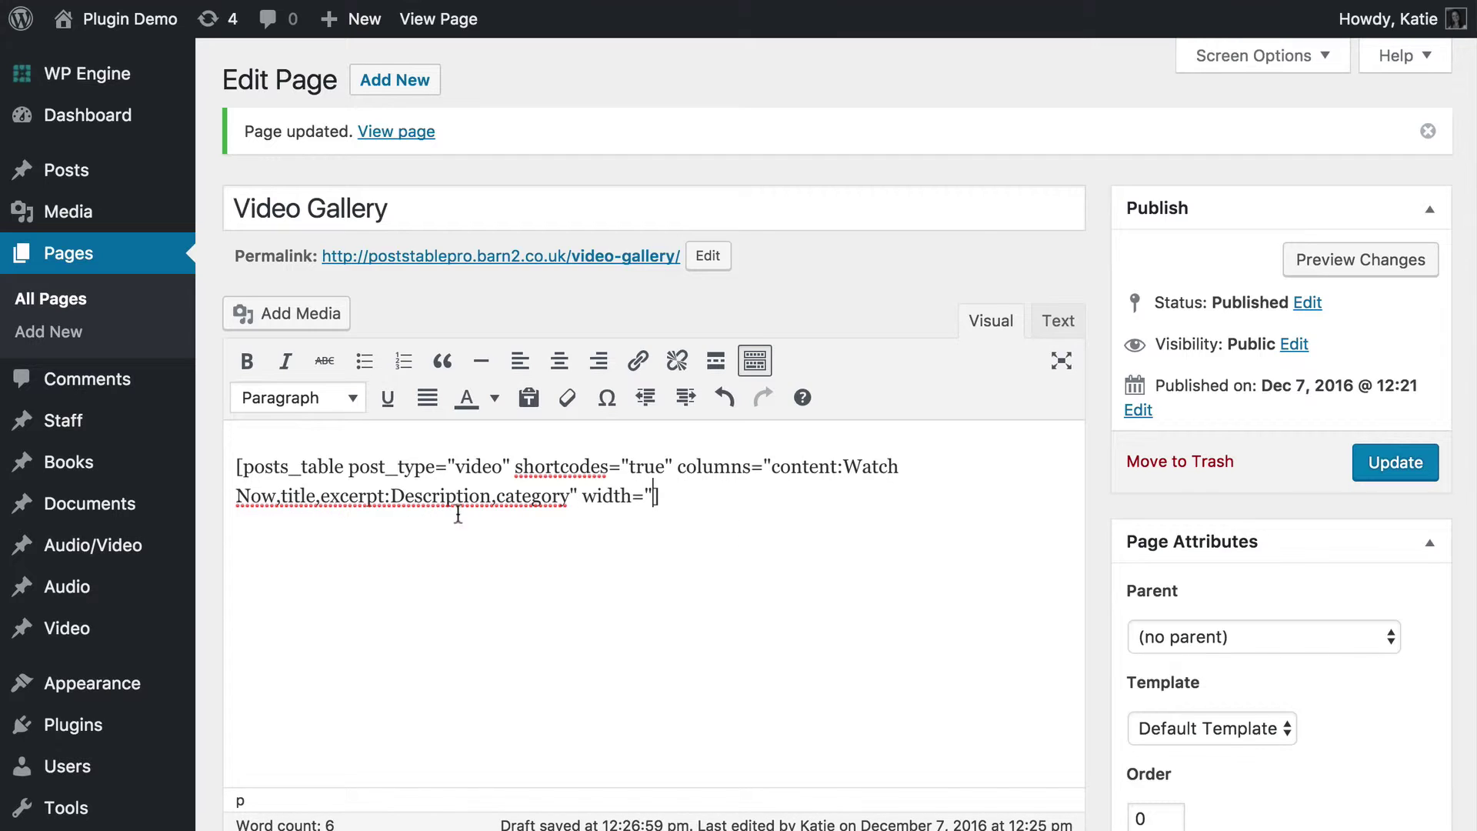
left_click(654, 508)
type("40,15,30,15")
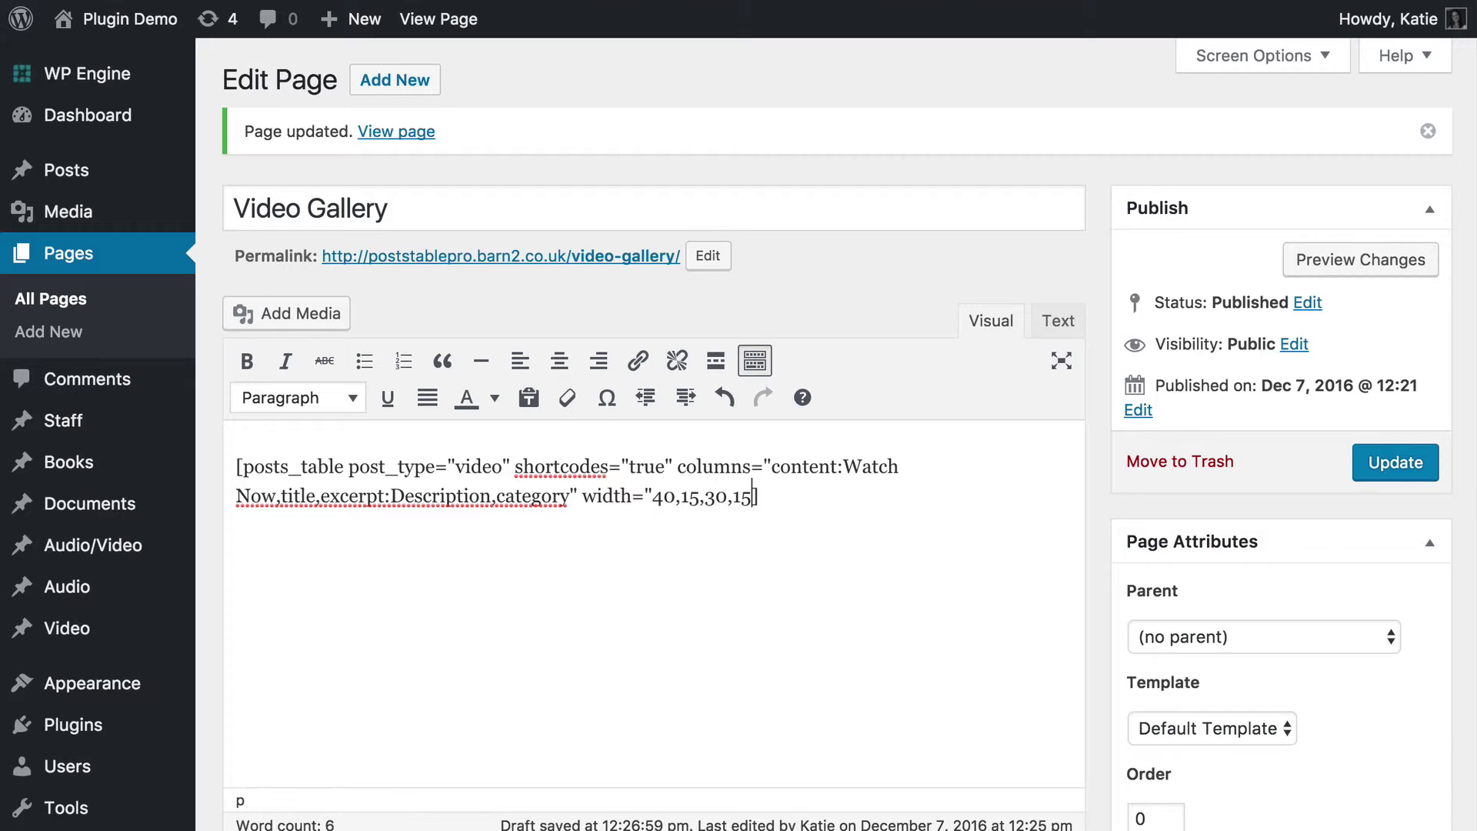
type("\"")
left_click_drag(652, 496, 752, 496)
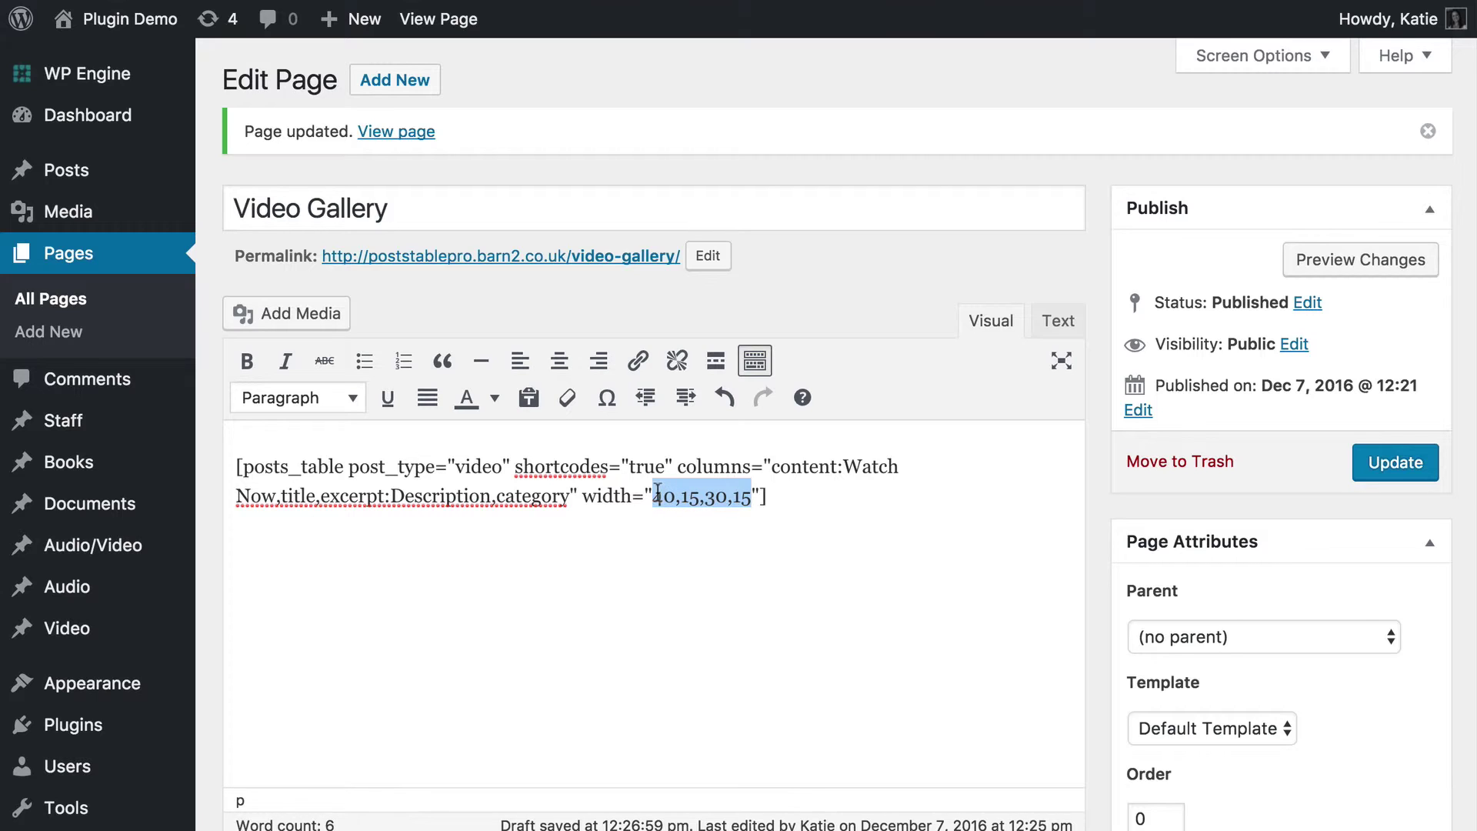
left_click(769, 498)
left_click(1388, 463)
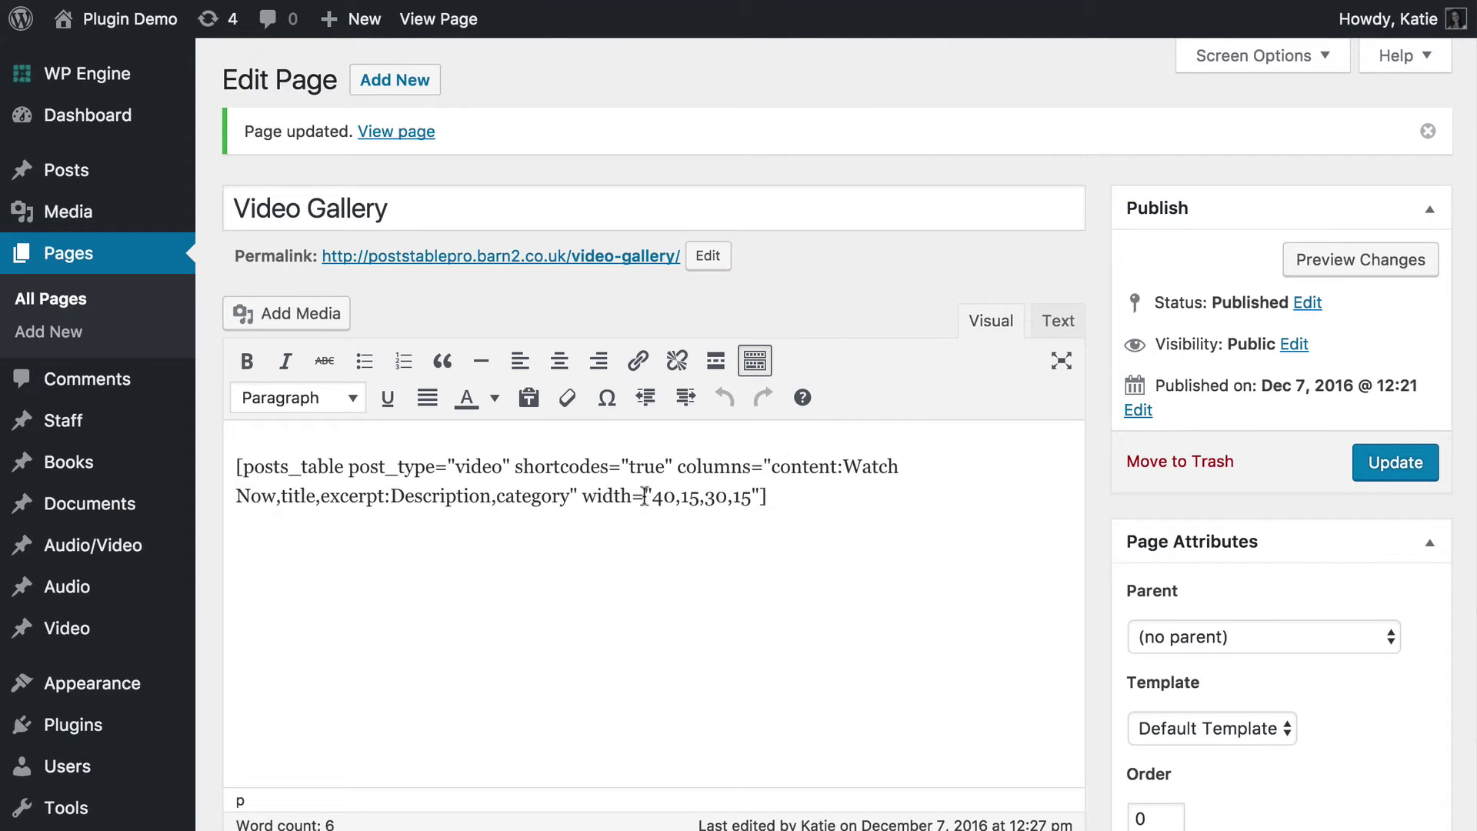
Correct the shortcode's width attribute name to widths and update the page.
left_click(638, 496)
type("s")
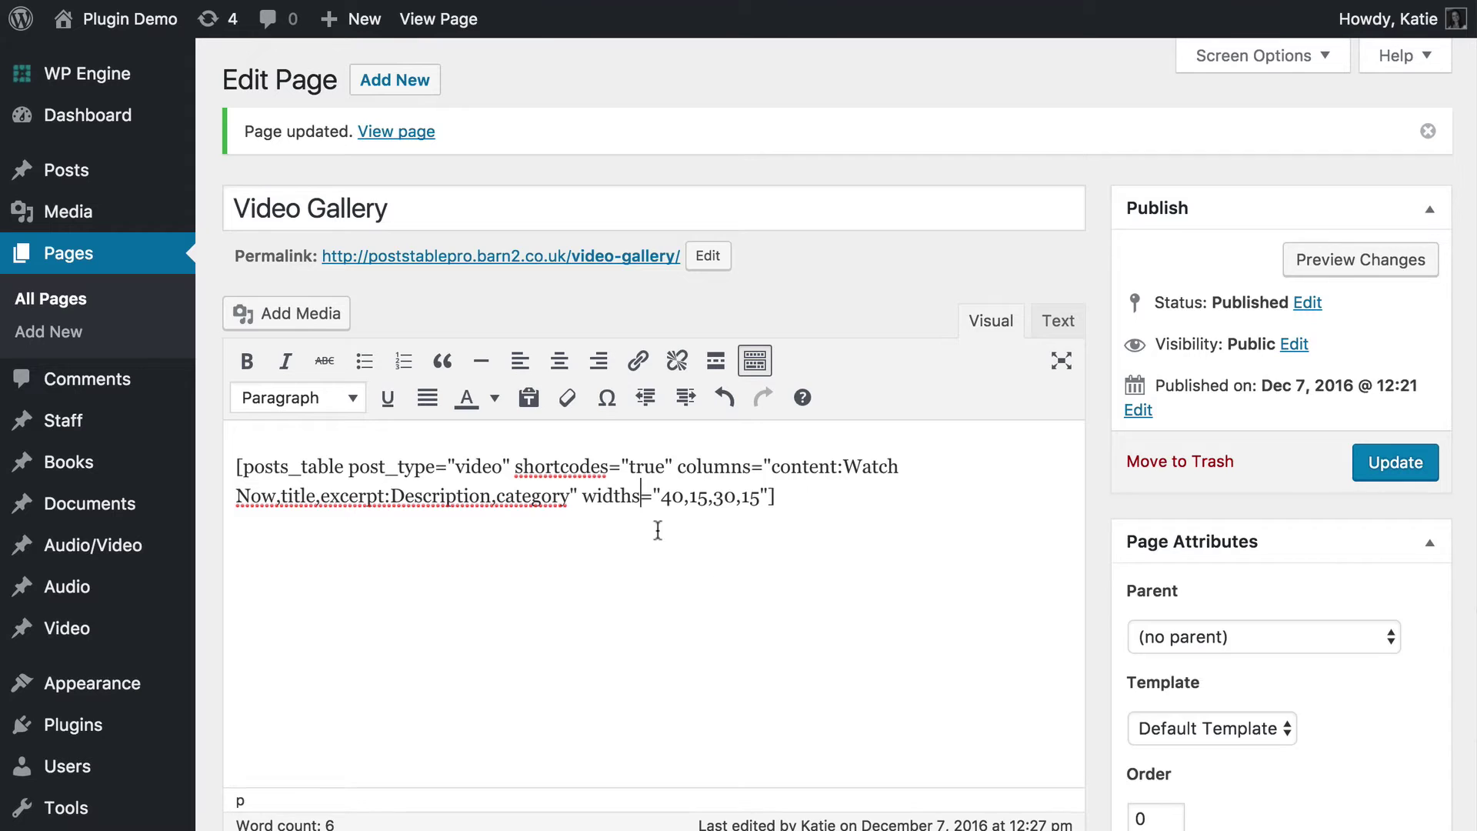
left_click_drag(583, 496, 641, 498)
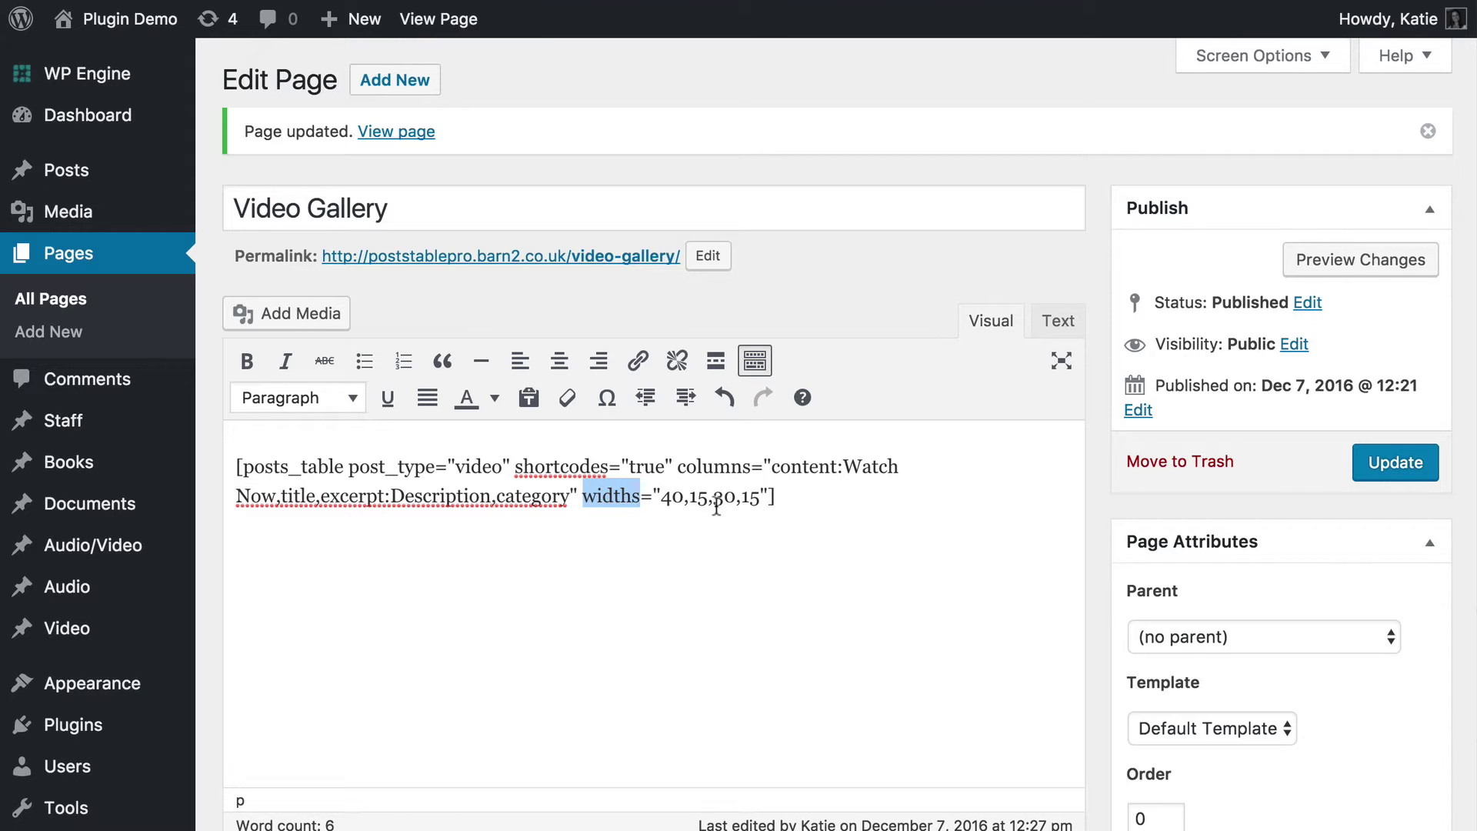
left_click(765, 496)
left_click(1389, 460)
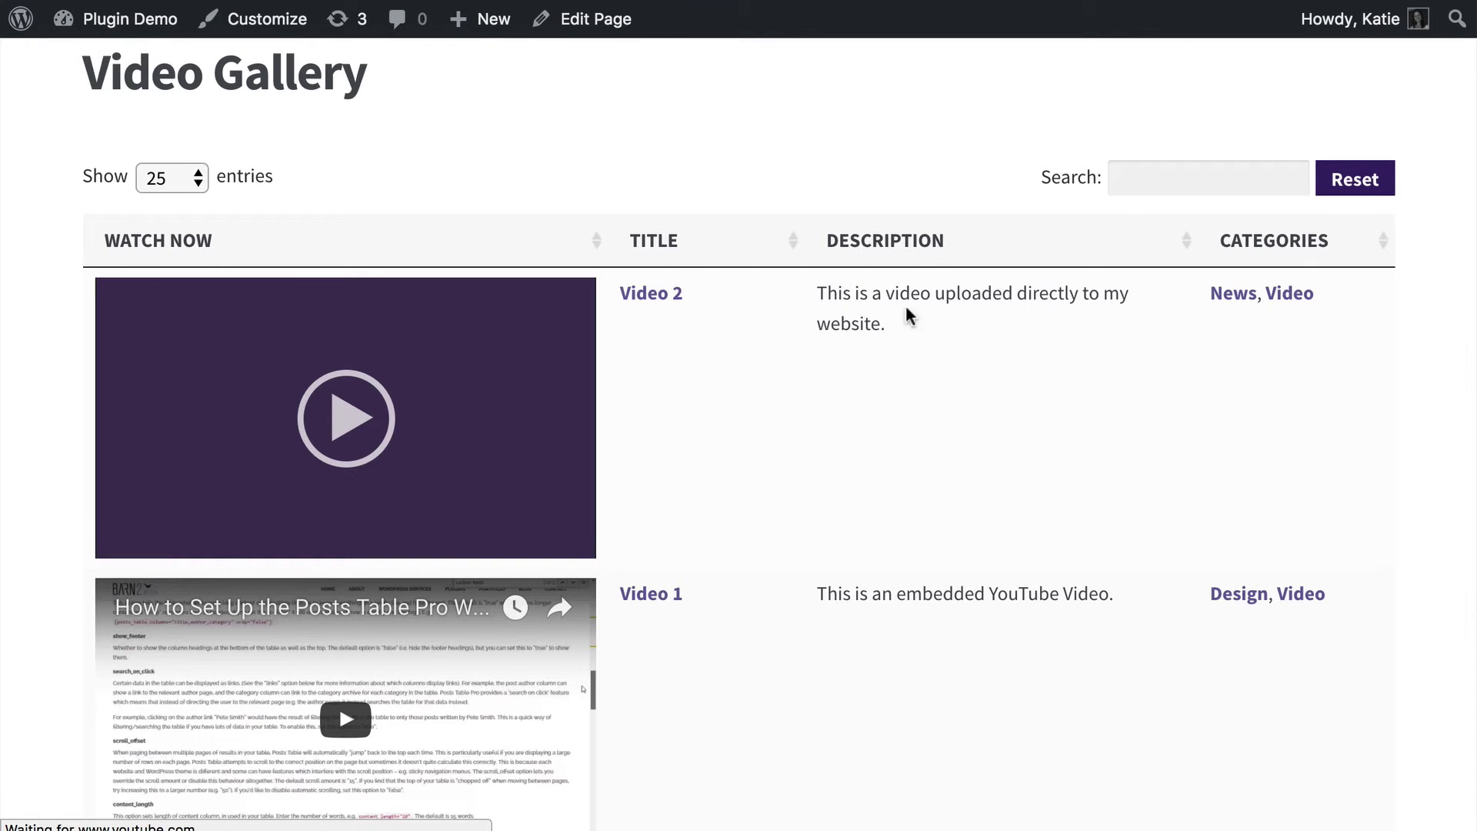
Examine the column widths and video sizes in the table on the live Video Gallery page.
left_click_drag(879, 318, 810, 292)
left_click(867, 325)
scroll(837, 415, "down", 3)
scroll(836, 415, "up", 3)
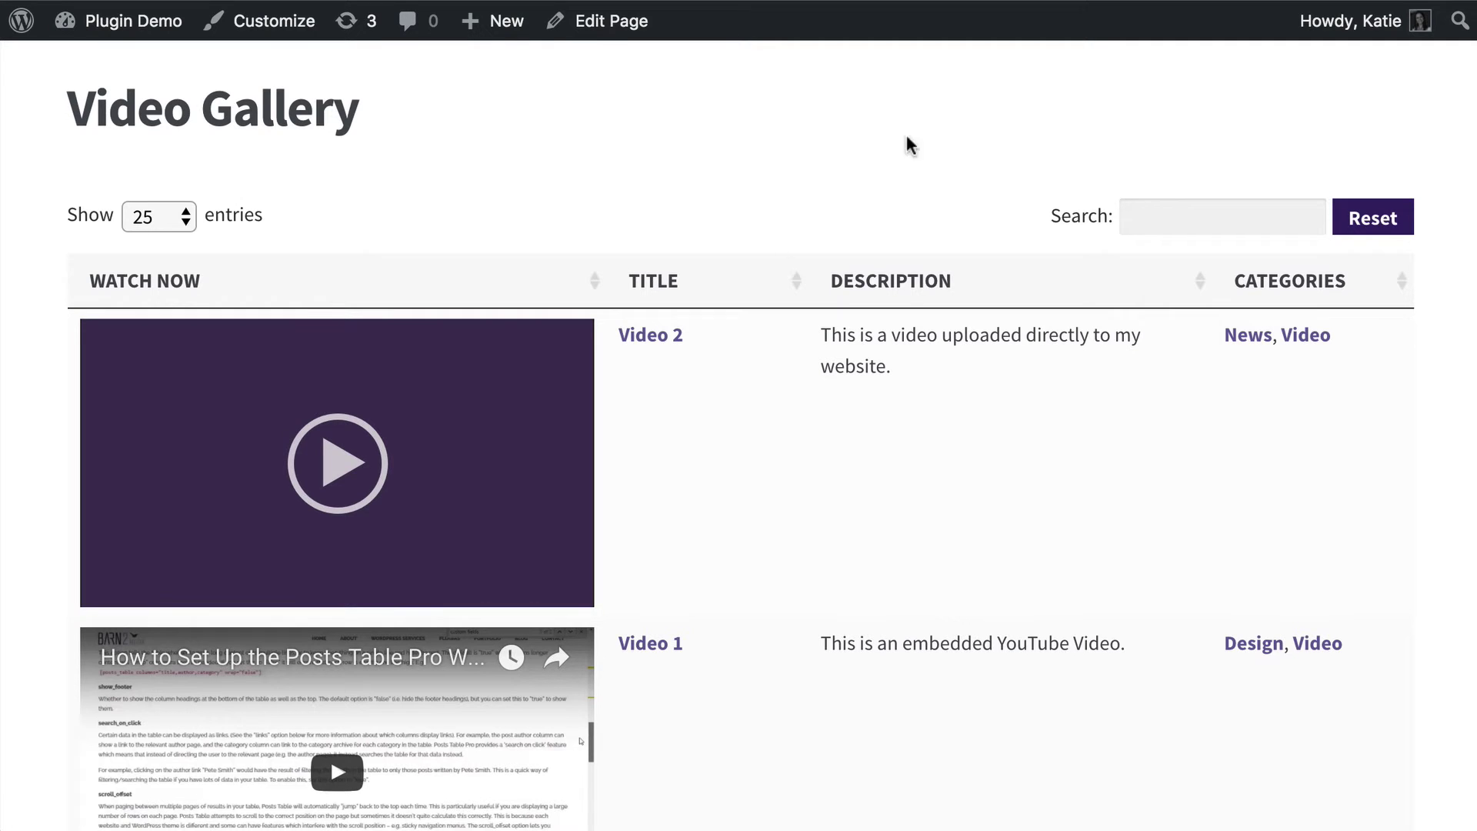
Filter the gallery table by the News and Video category links of the Video 2 row and restore the full list.
scroll(625, 309, "down", 1)
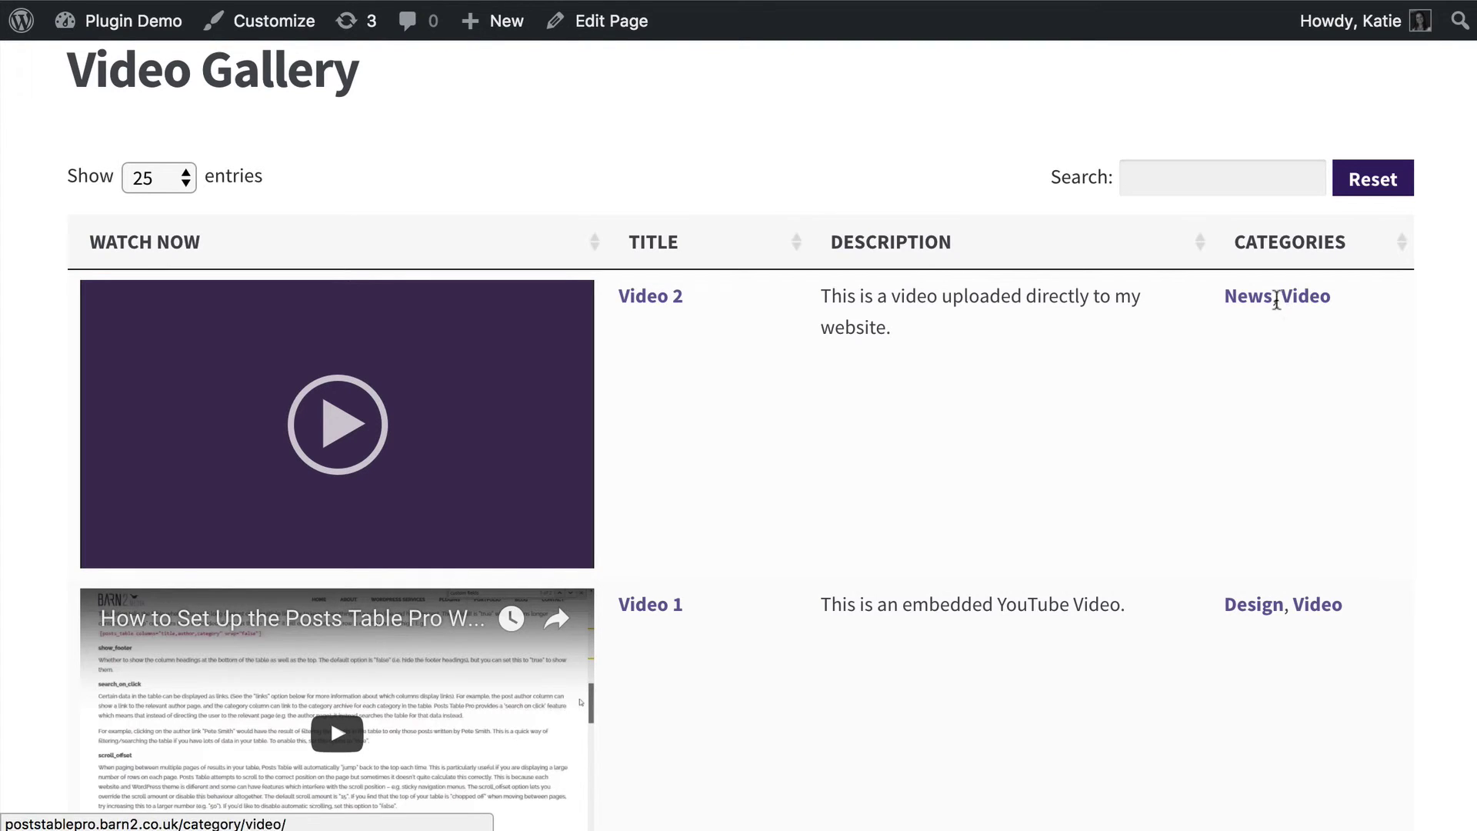
left_click(1299, 301)
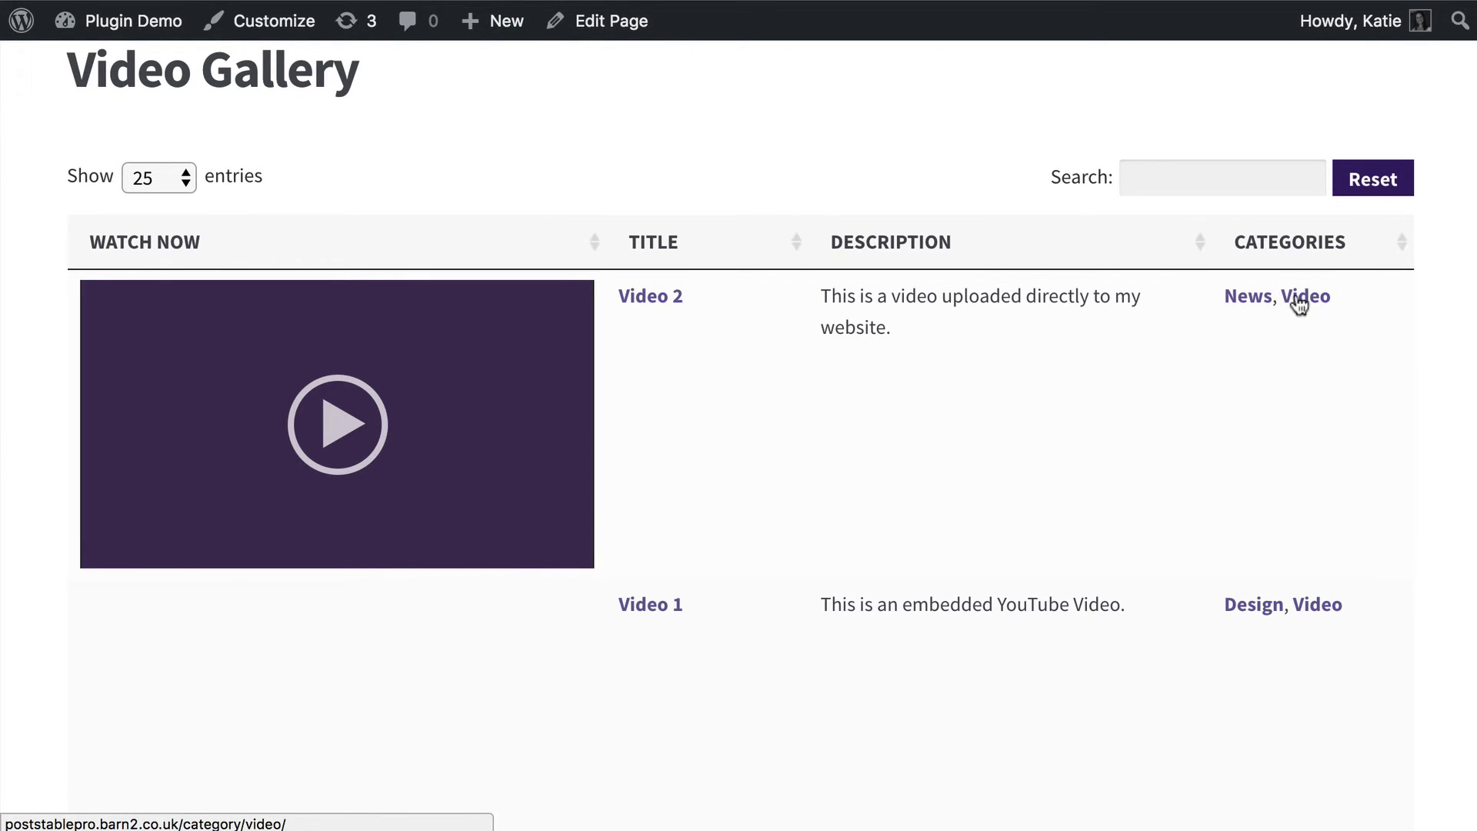
left_click(1246, 299)
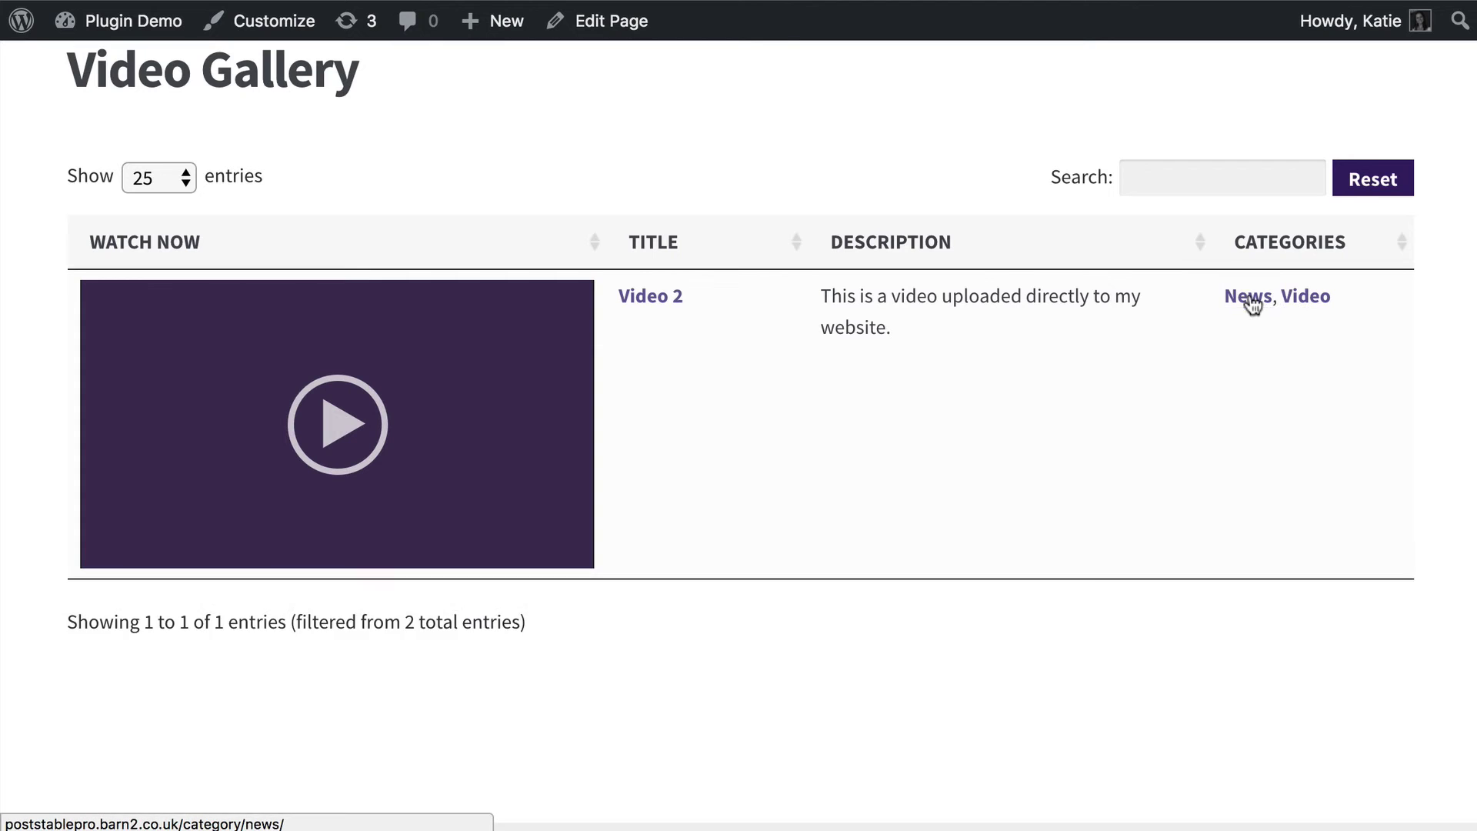
left_click(1302, 307)
left_click(1255, 300)
left_click(1295, 306)
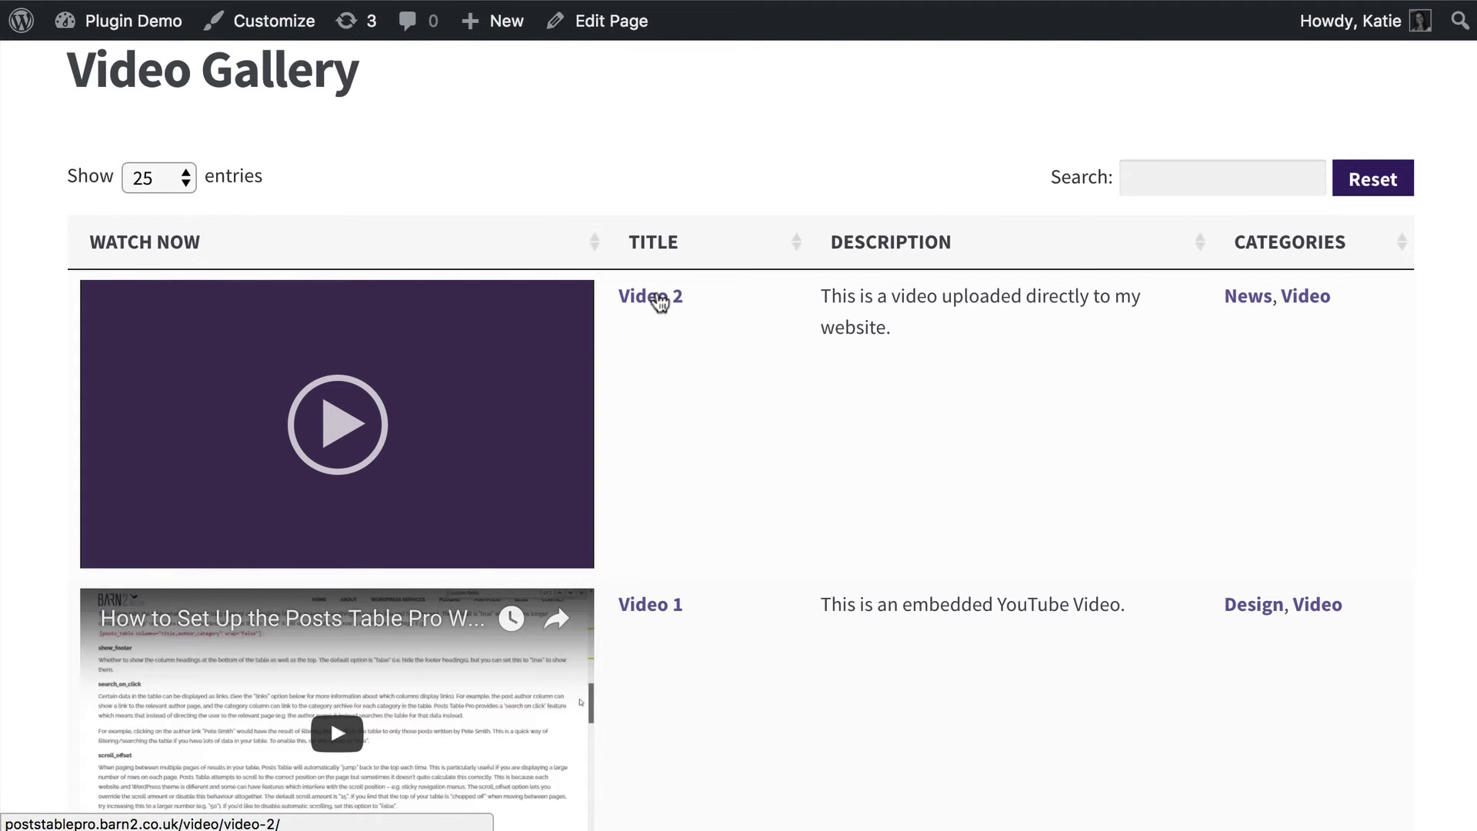
Open the Video 2 single page from its title, look through it and return to the Video Gallery page.
mouse_move(494, 354)
left_click(649, 298)
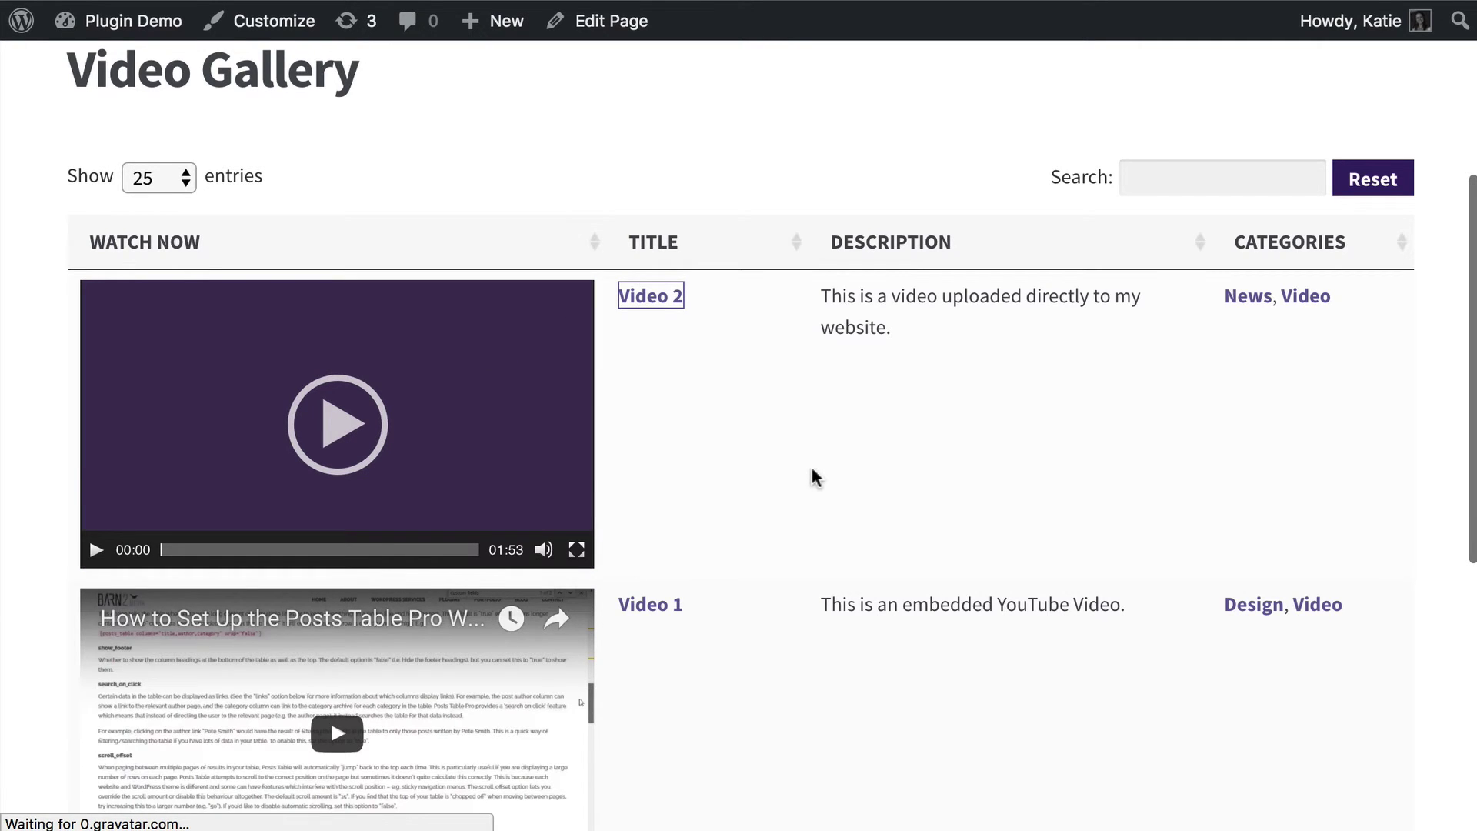
scroll(824, 587, "down", 8)
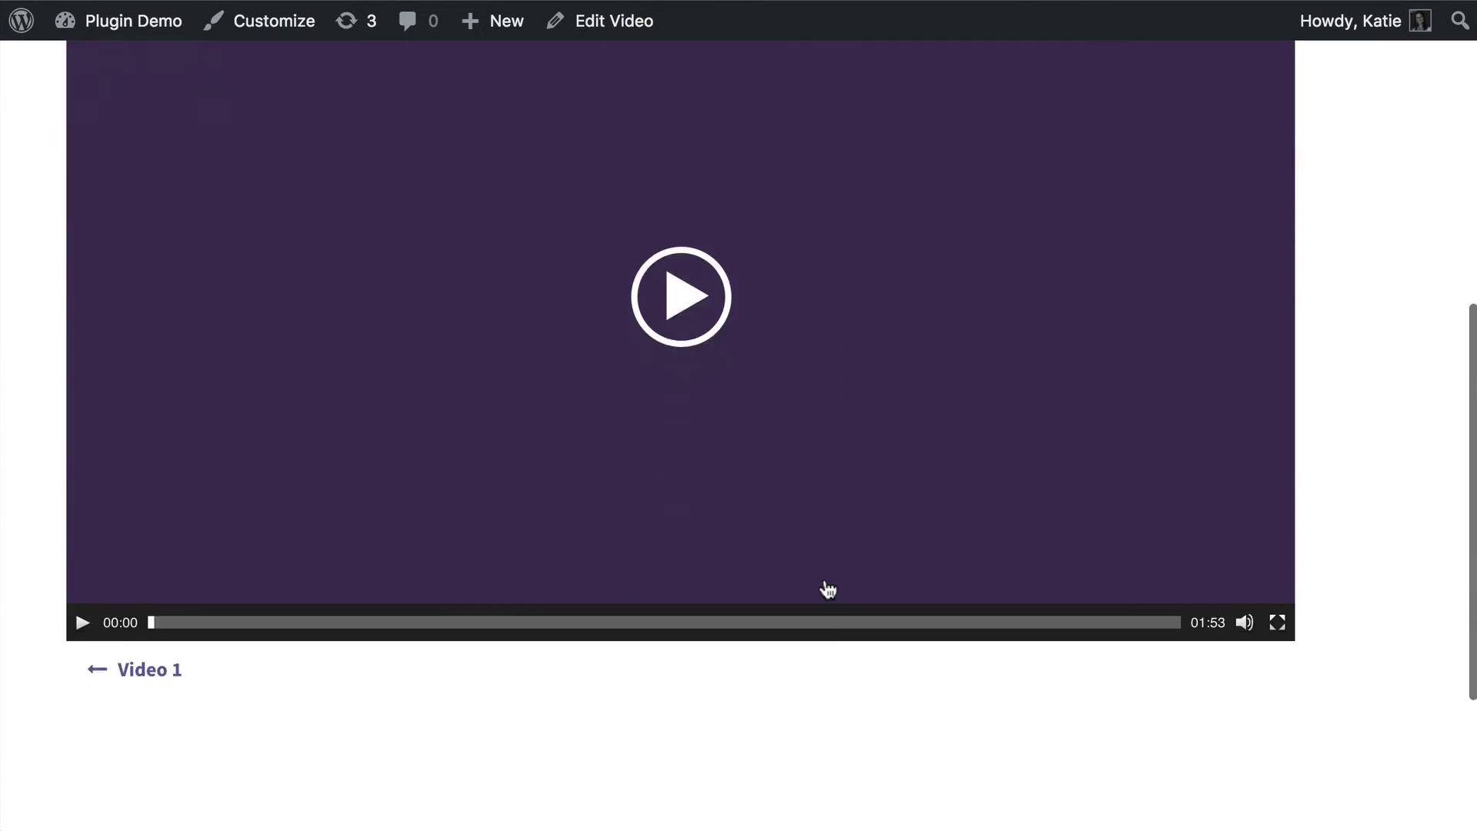
scroll(825, 589, "down", 3)
scroll(823, 590, "up", 10)
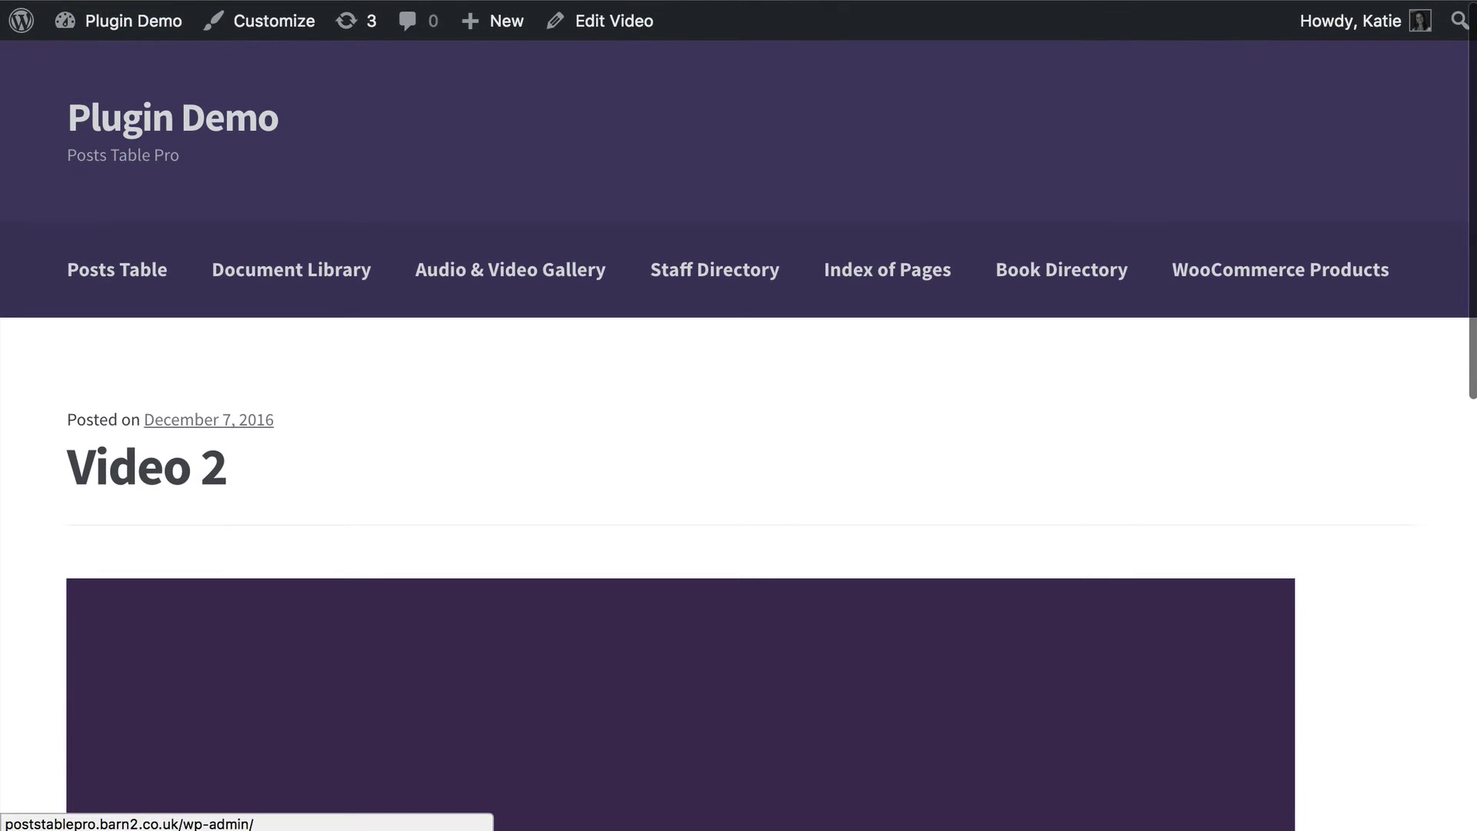
key("alt+Left")
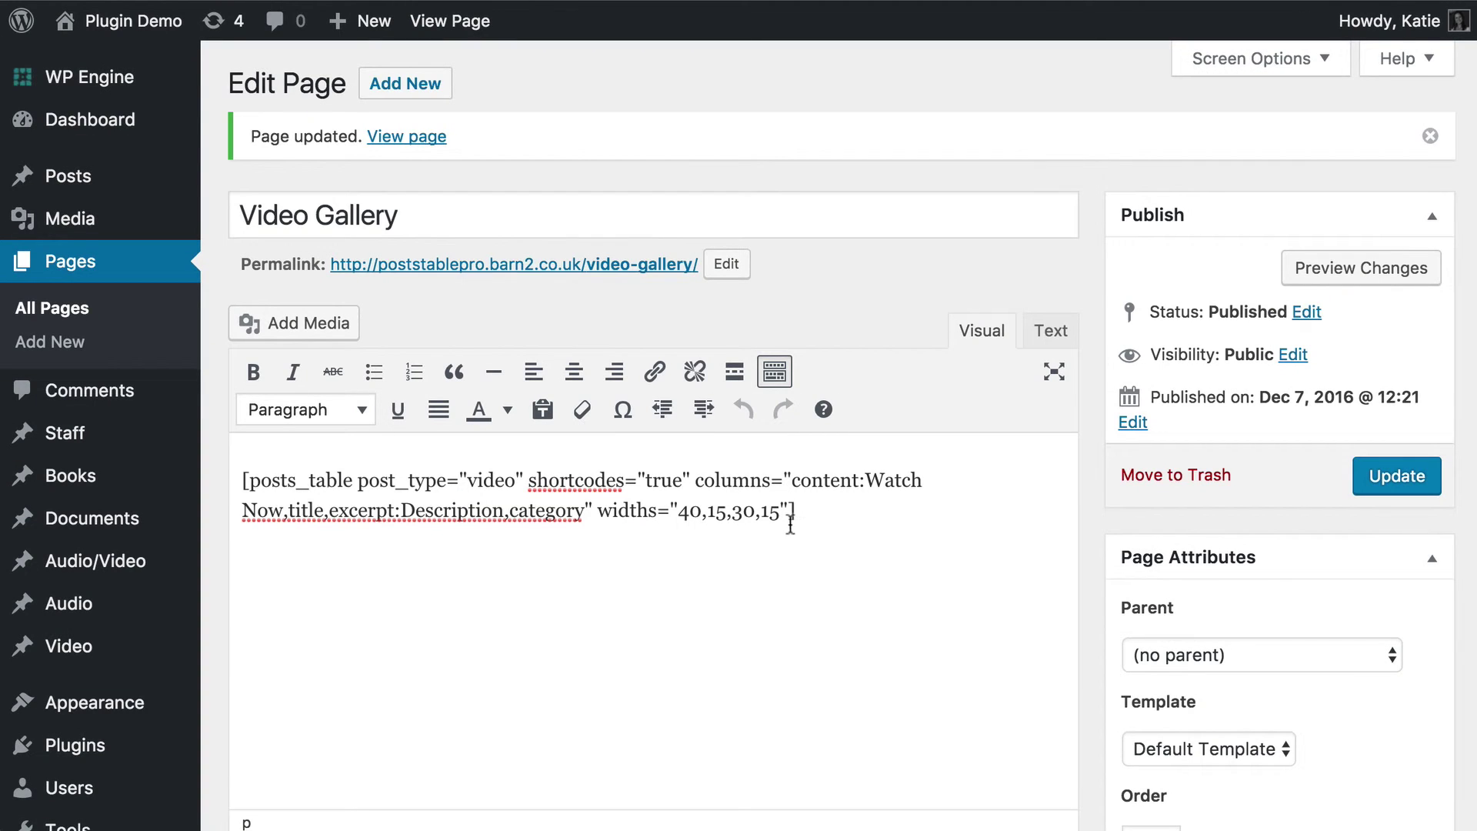
Add links="category" to the end of the posts_table shortcode in the page editor and update the page.
type("links=\"none\"")
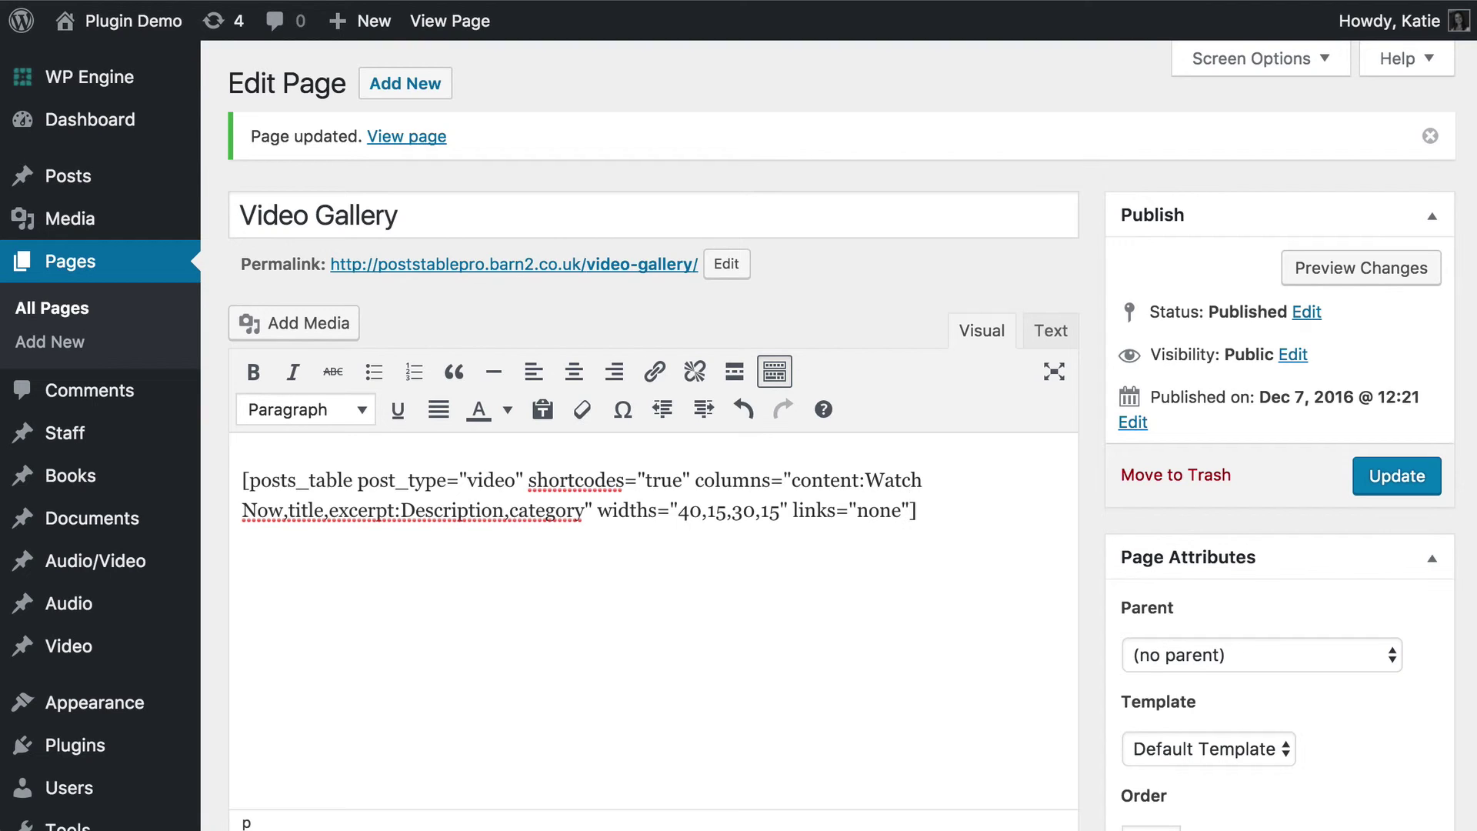
key("BackSpace")
key("BackSpace")
key("BackSpace")
key("BackSpace")
key("BackSpace")
type("category\"")
left_click_drag(506, 510, 587, 512)
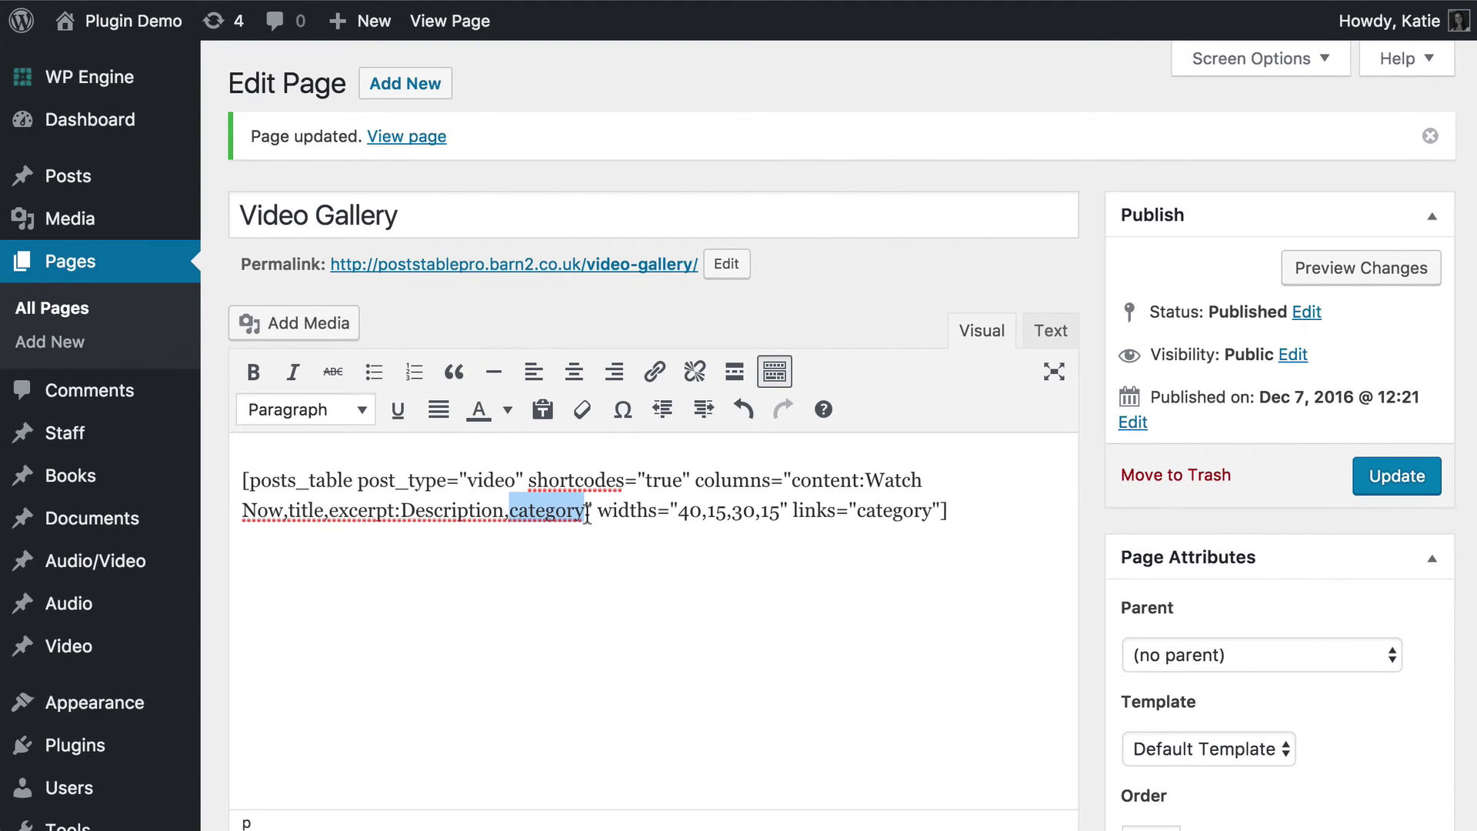
left_click_drag(857, 512, 933, 512)
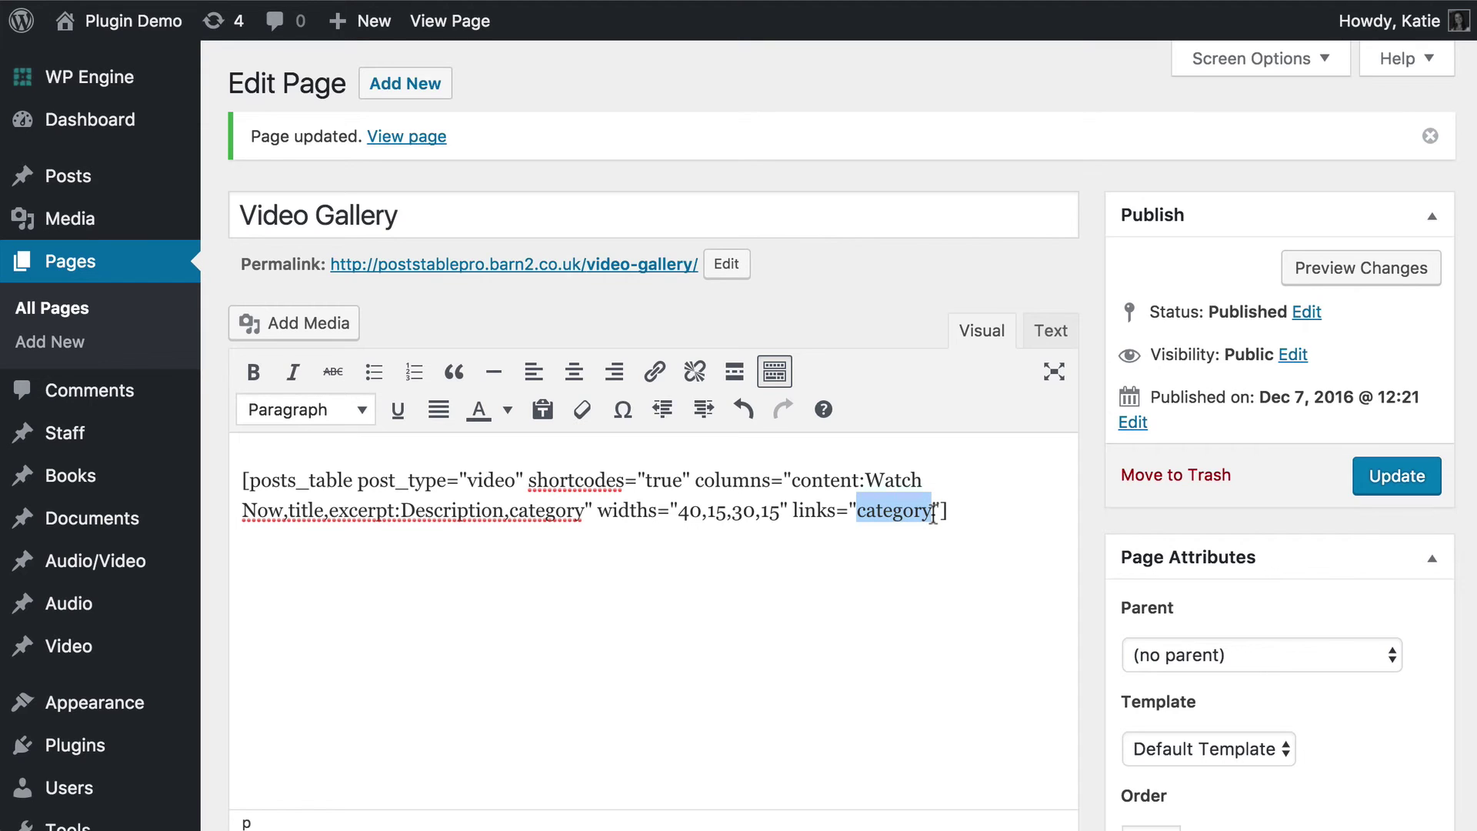
left_click(958, 512)
left_click(1390, 476)
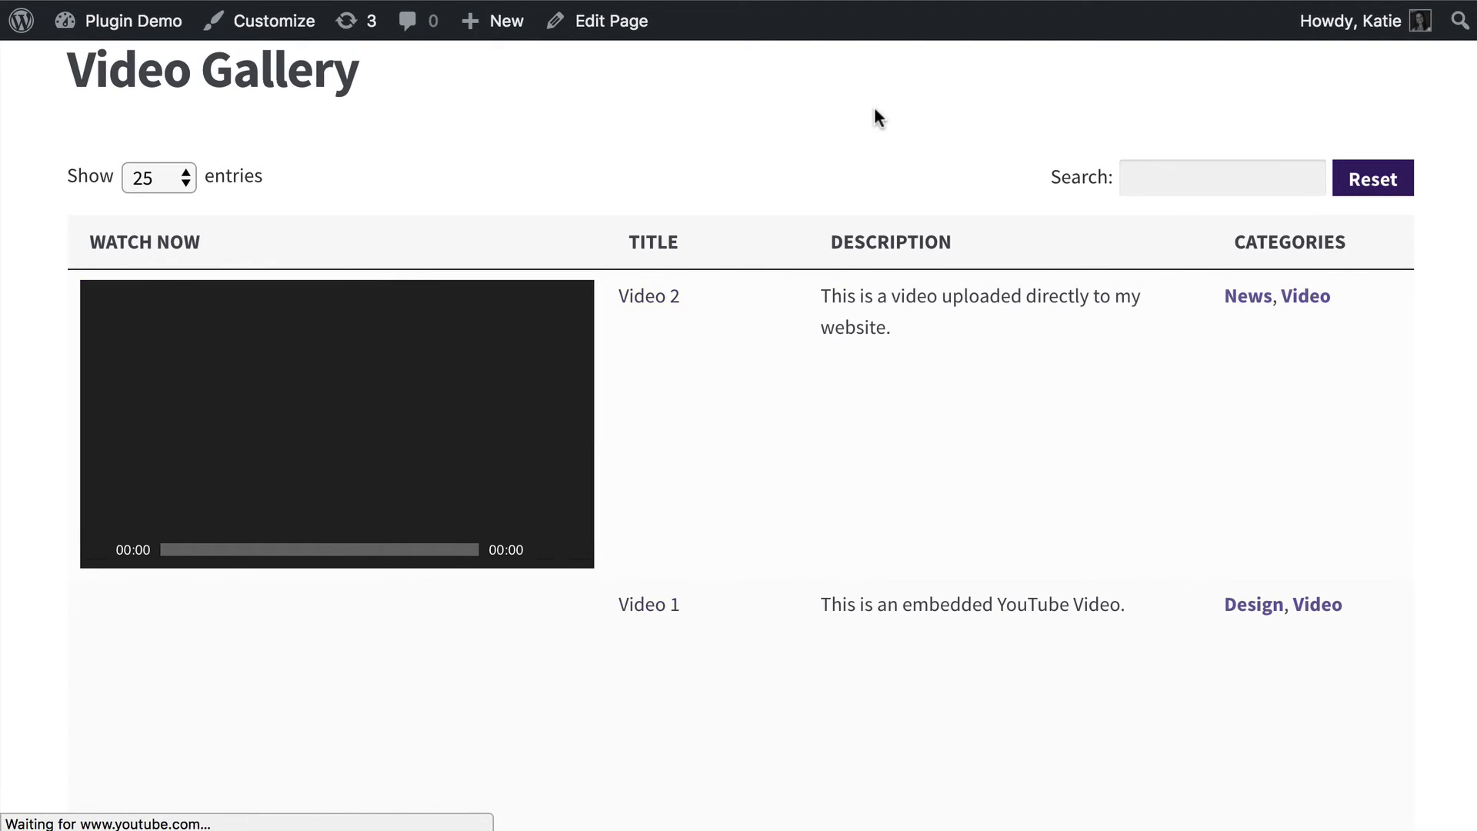
Check whether the Video 2 title is still a link in the table on the live Video Gallery page.
mouse_move(620, 296)
left_mouse_down()
mouse_move(698, 296)
mouse_move(616, 296)
left_mouse_up()
left_click(675, 299)
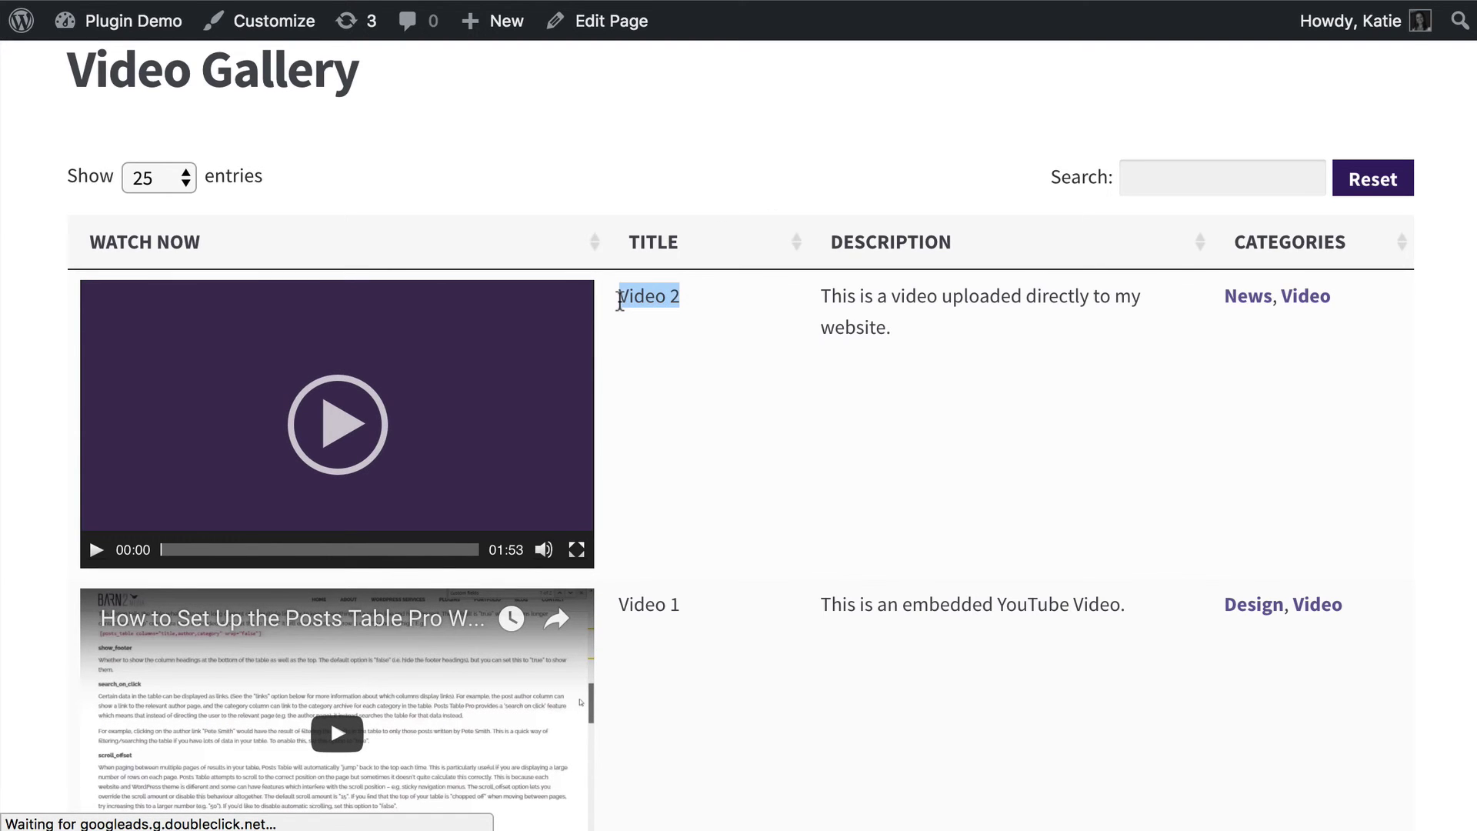
left_click(620, 300)
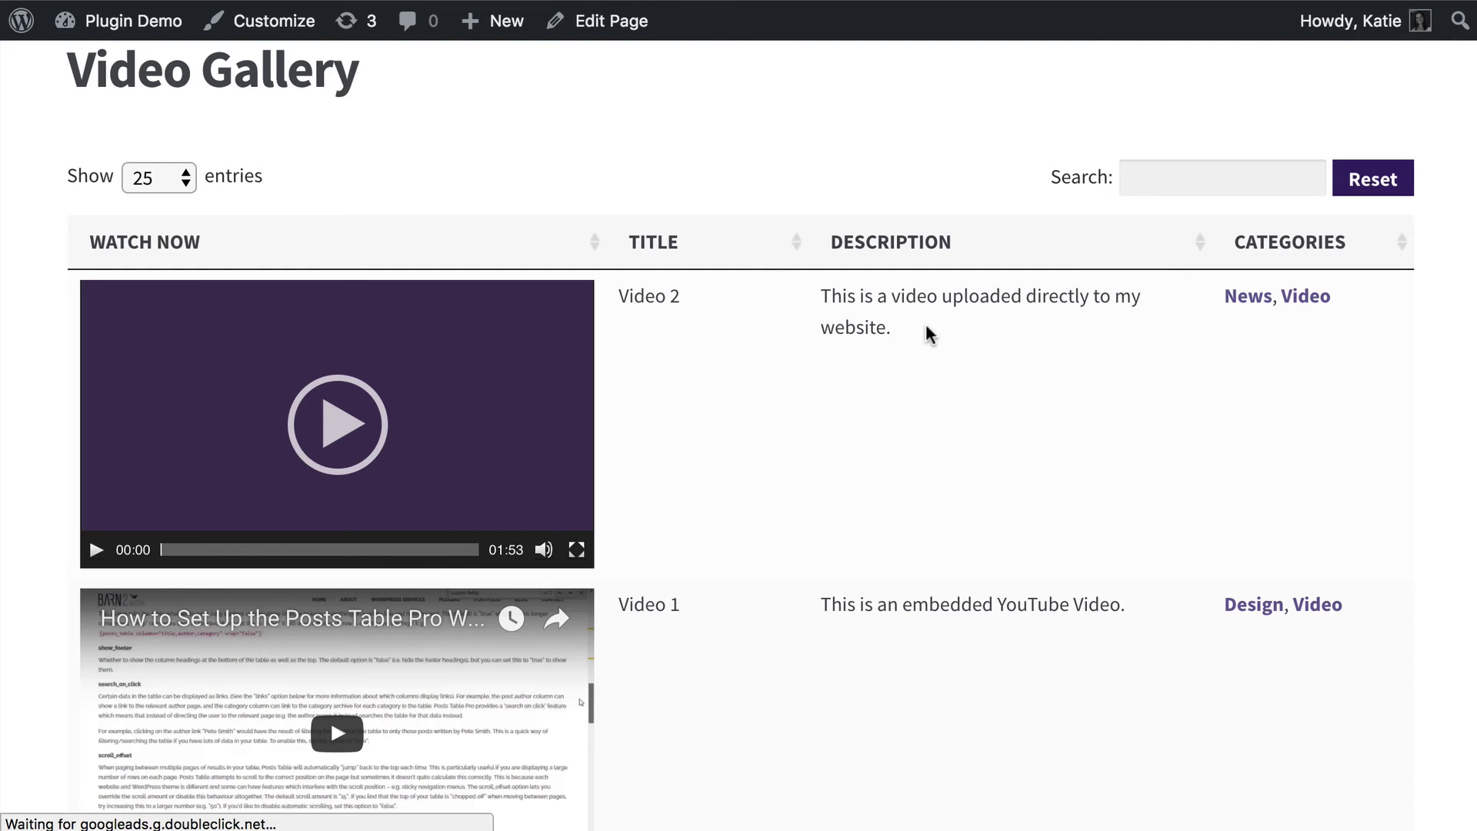
scroll(927, 331, "up", 1)
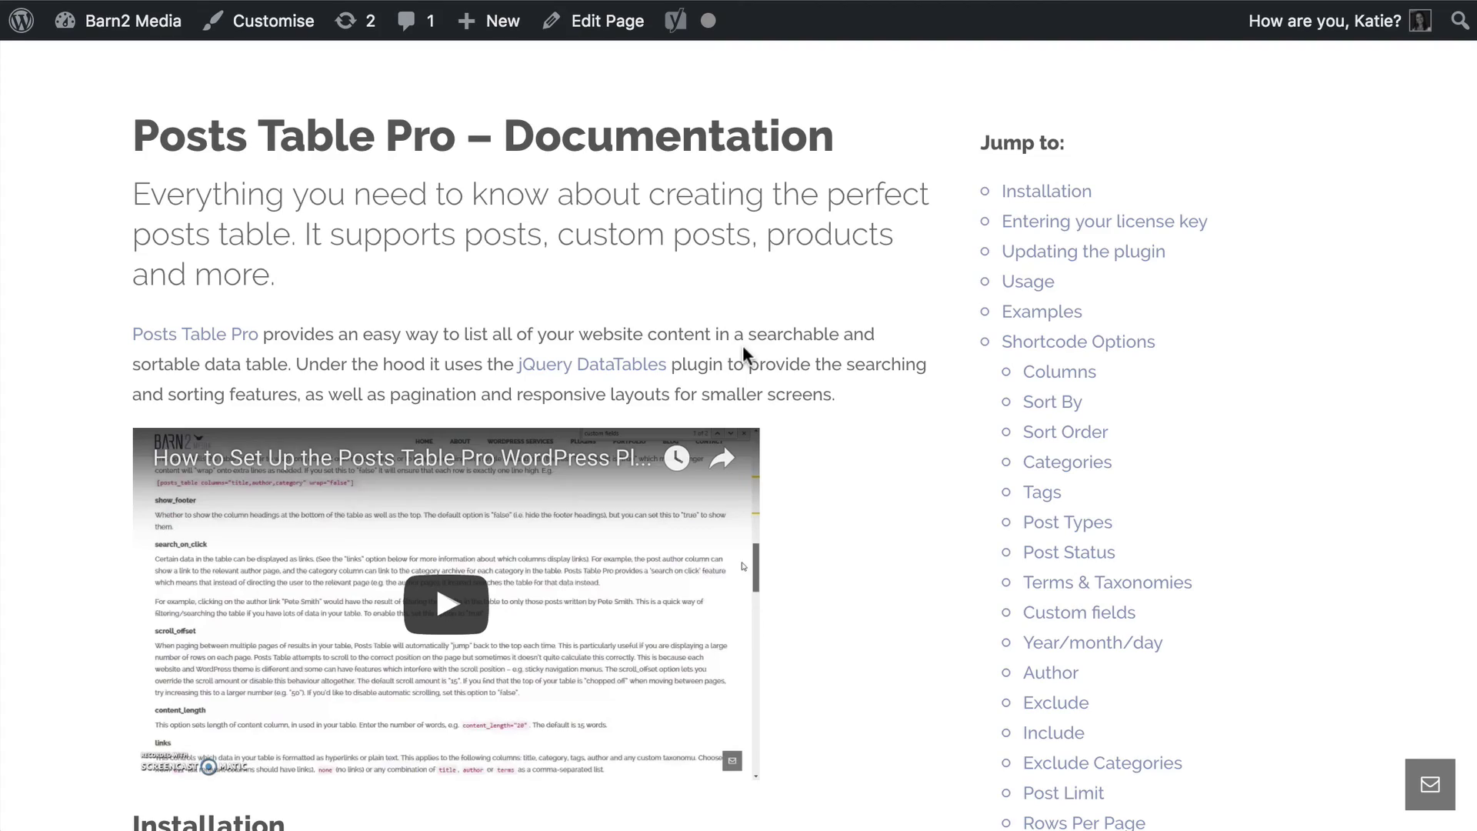
Read through the Posts Table Pro documentation from installation to the columns and sort_by shortcode options.
scroll(742, 350, "down", 5)
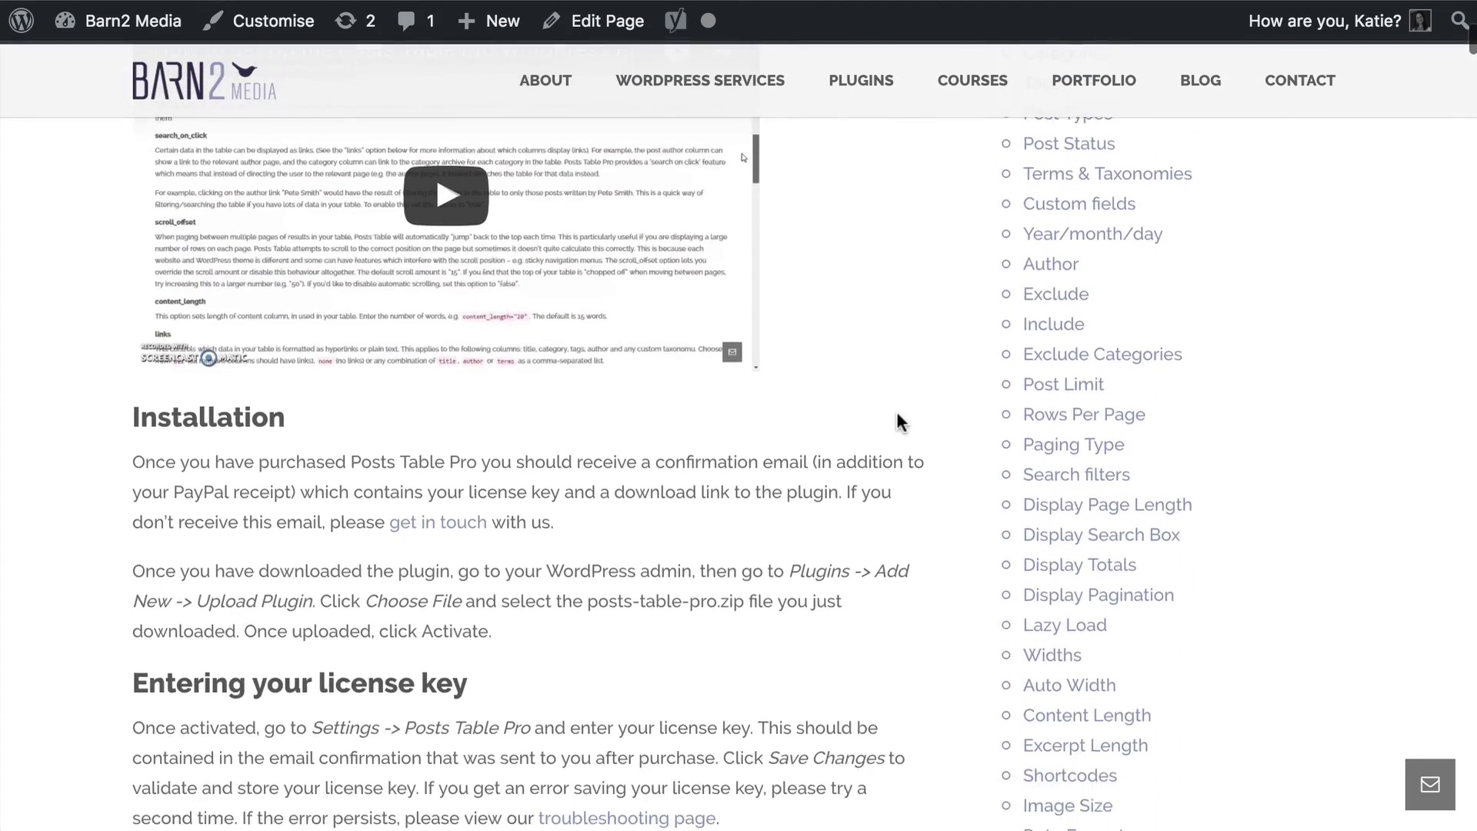
scroll(897, 415, "down", 15)
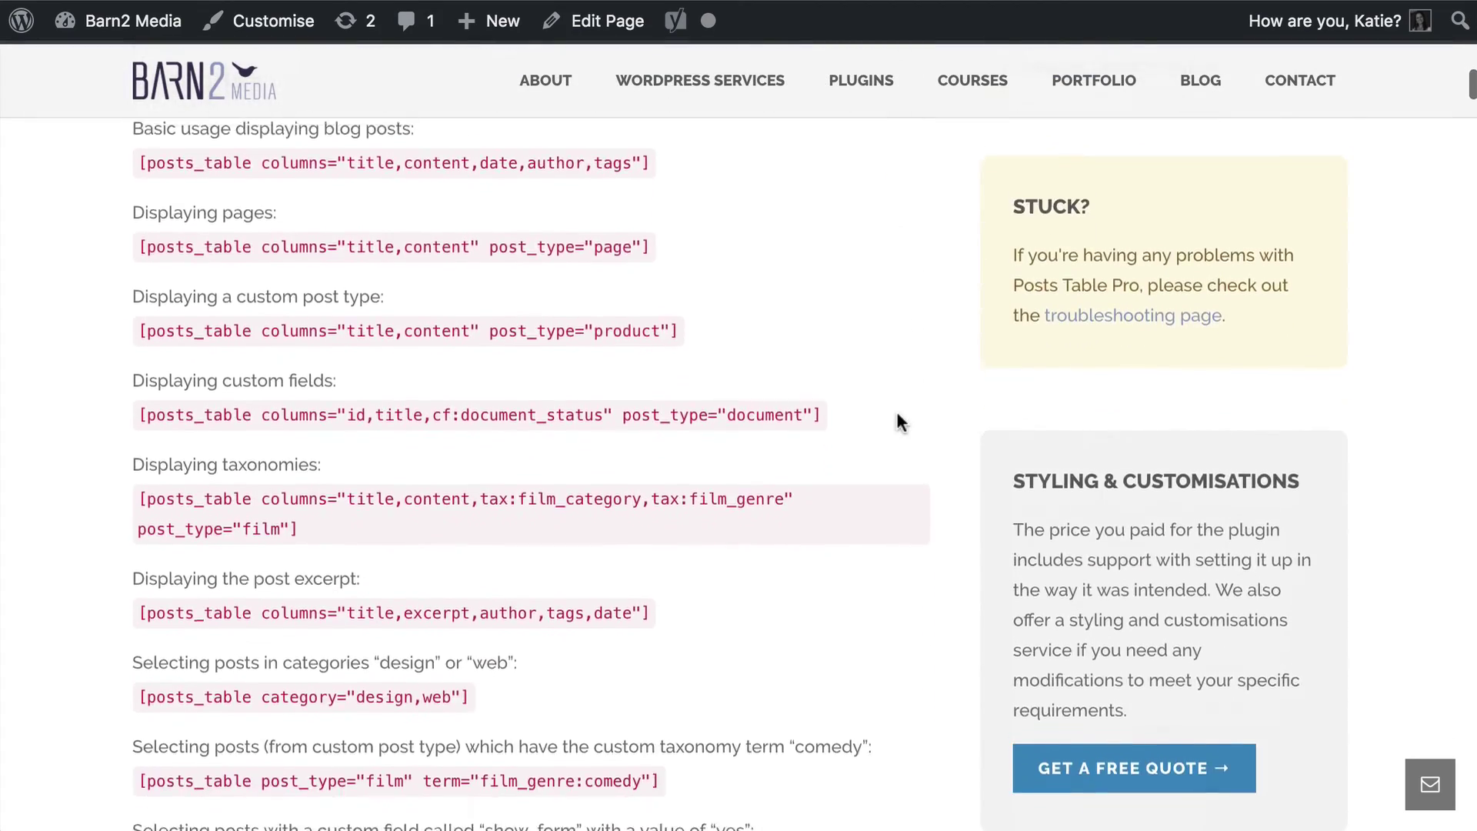
scroll(900, 422, "down", 13)
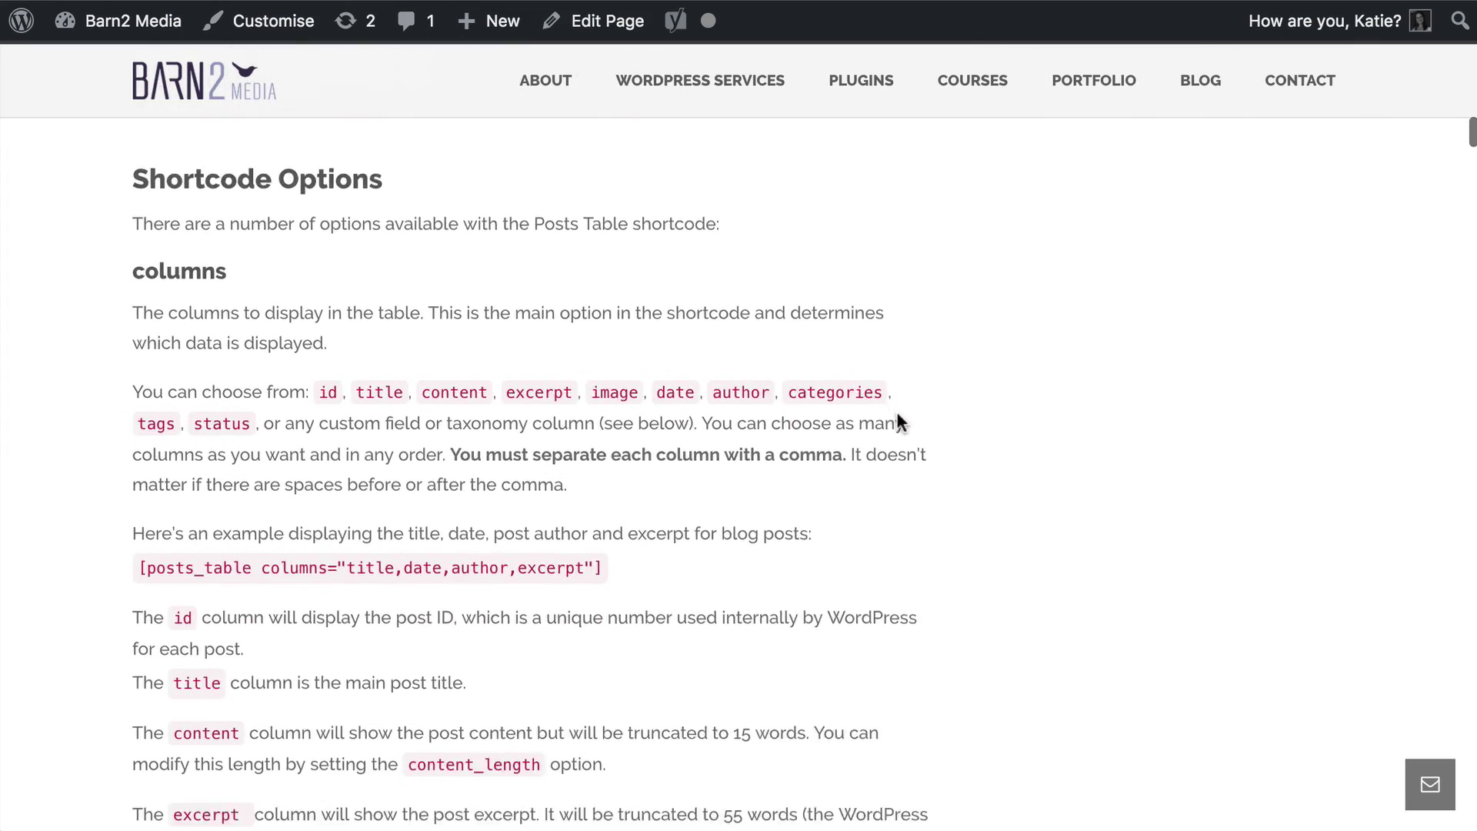
scroll(897, 421, "down", 13)
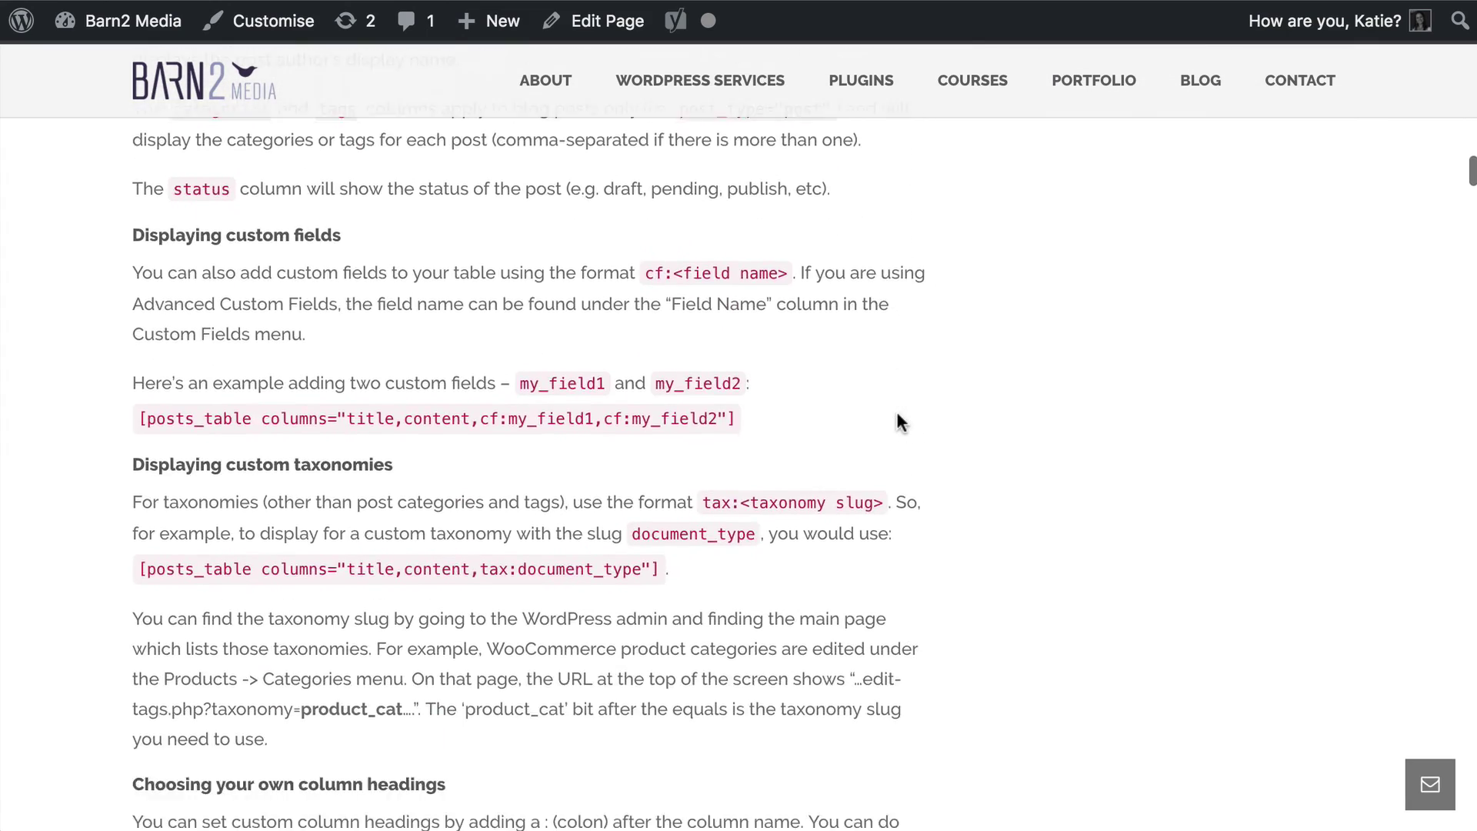
scroll(900, 422, "down", 10)
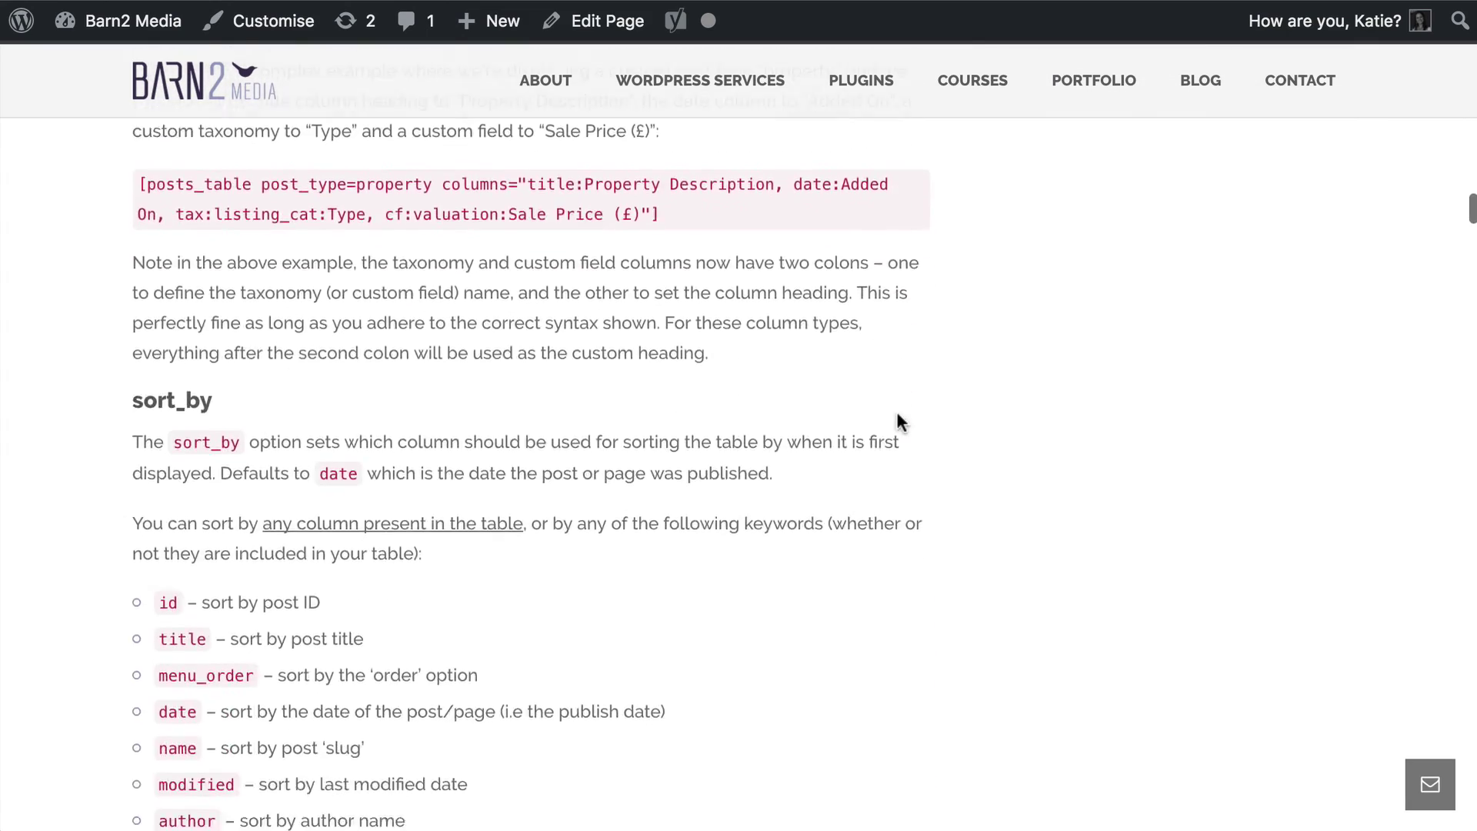
scroll(897, 414, "down", 3)
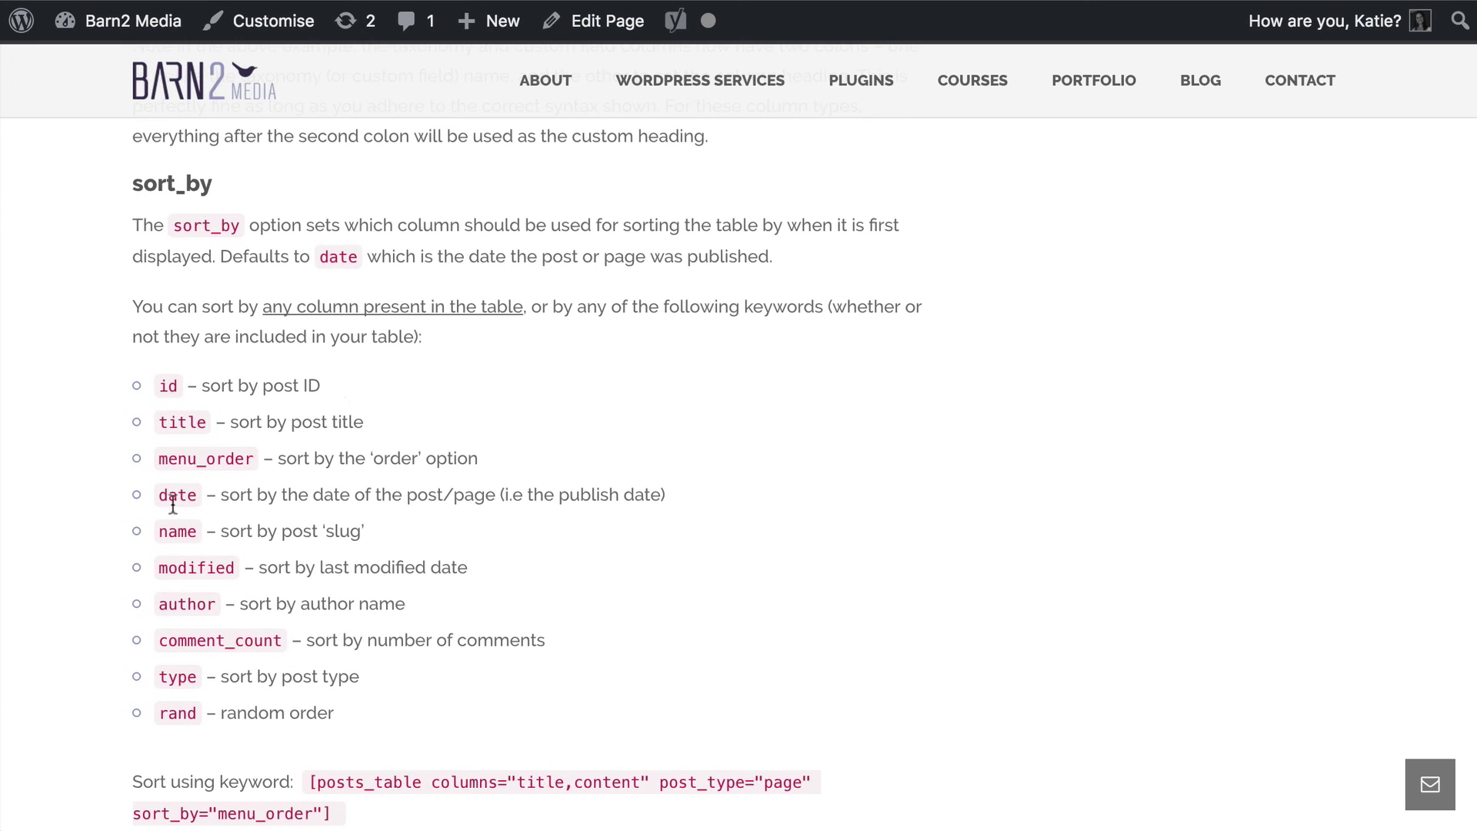
scroll(252, 539, "down", 1)
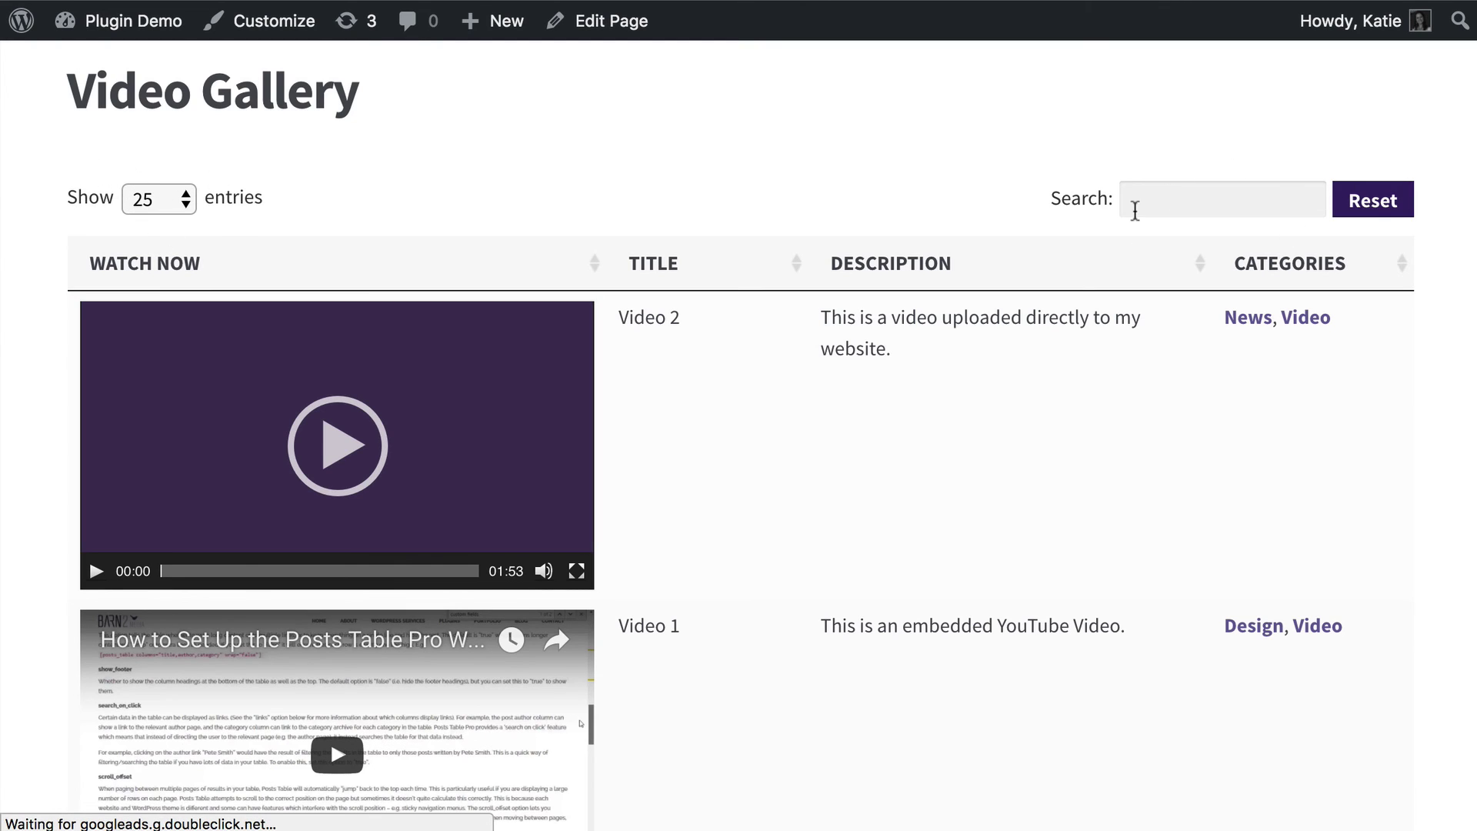
Review the complete table on the live Video Gallery page, from the search box to the last entry.
scroll(1121, 218, "down", 5)
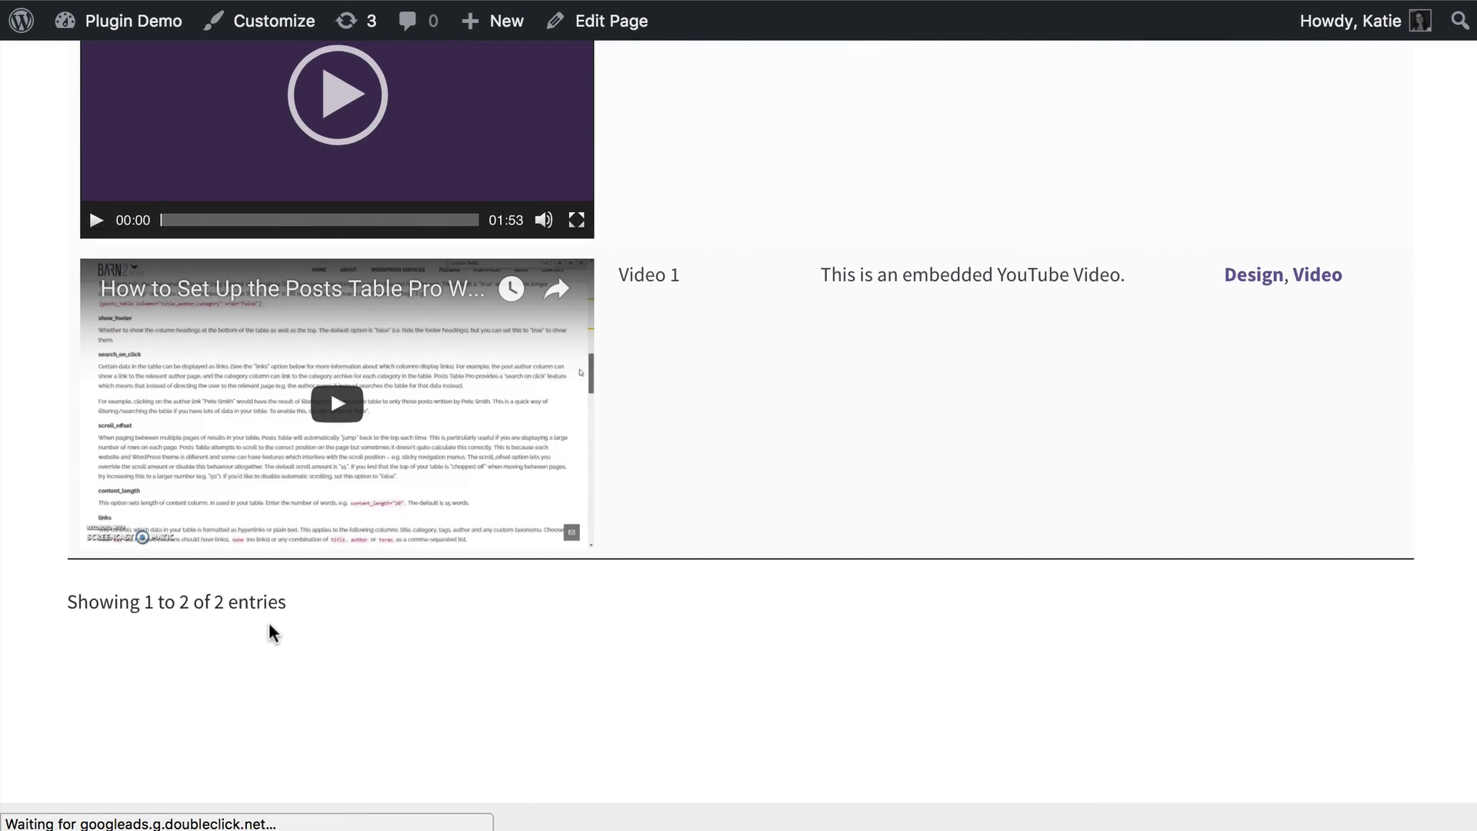
scroll(269, 621, "up", 7)
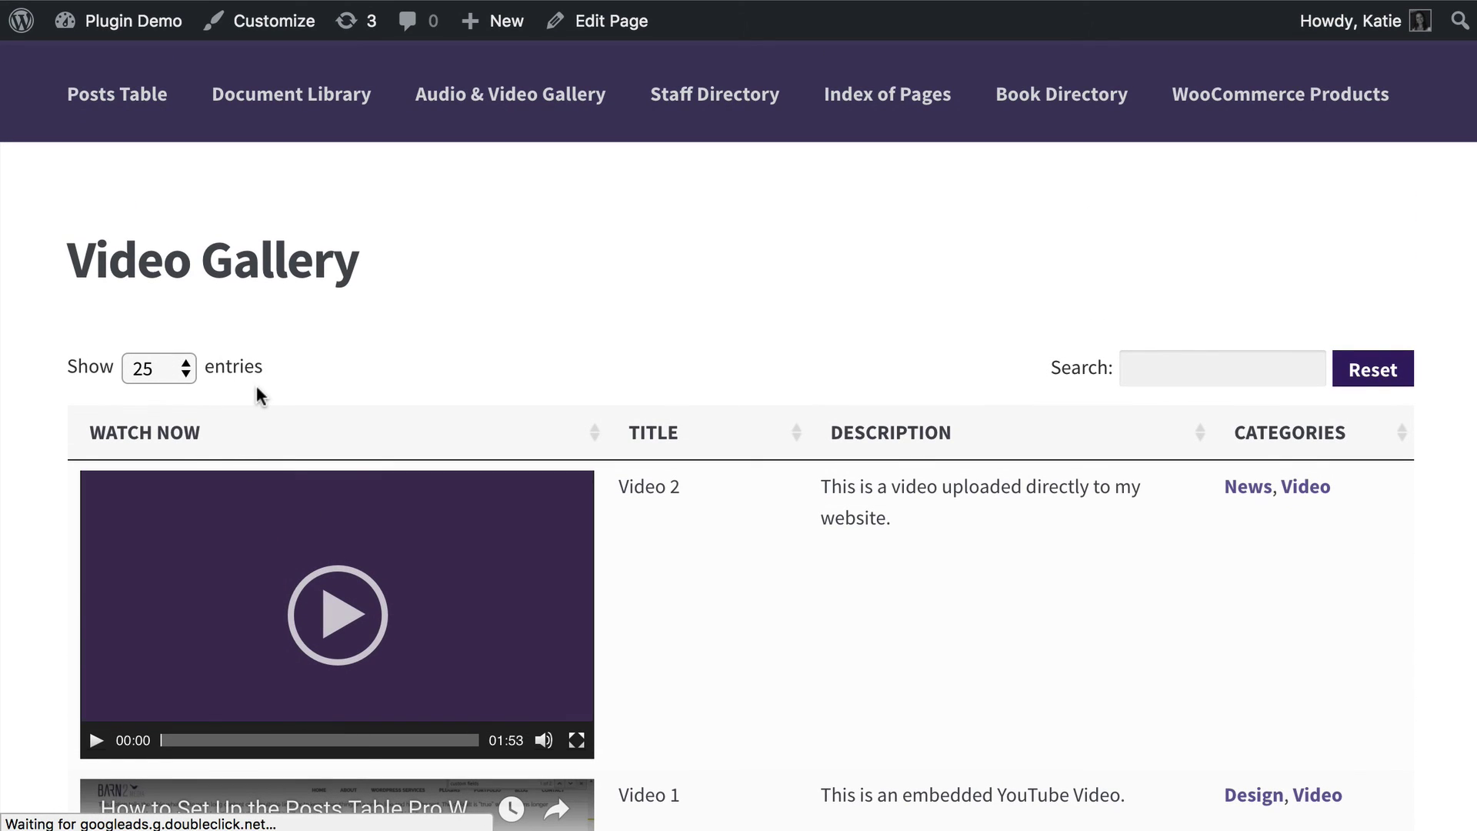